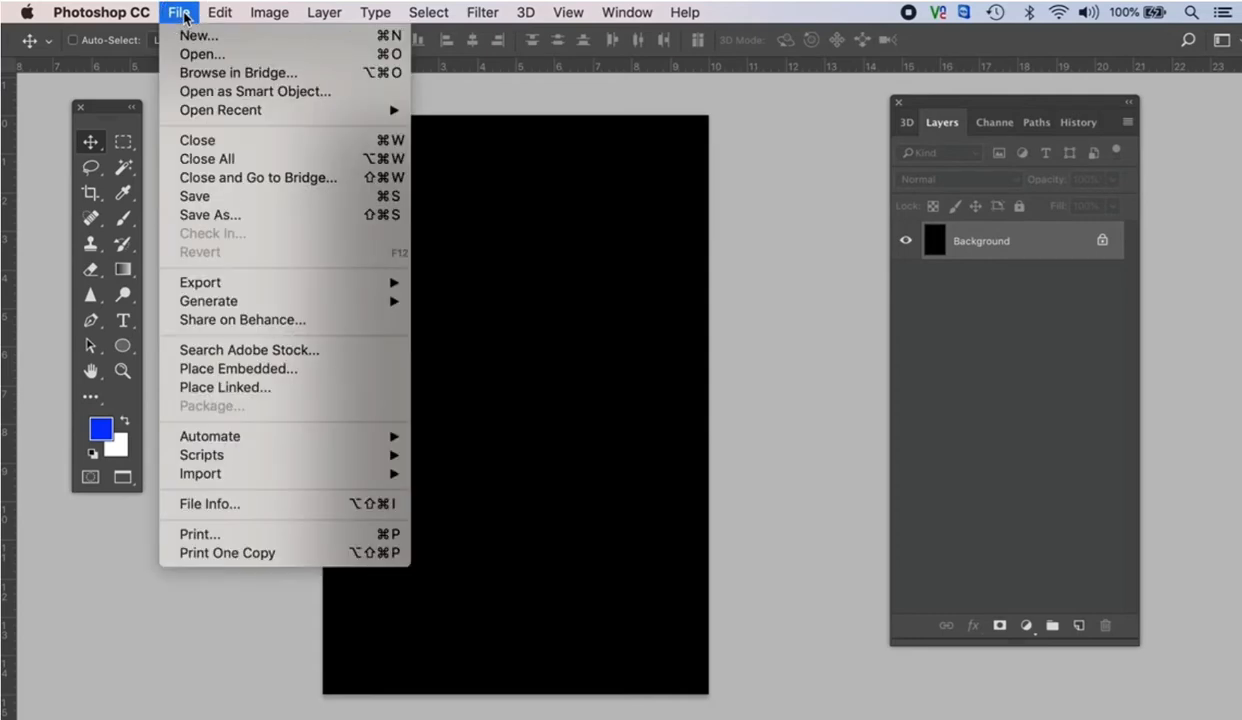
# - Create a new document named Gradiasi from the recent 10 x 15 cm, 300 ppi custom preset with a black background
pyautogui.click(283, 44)
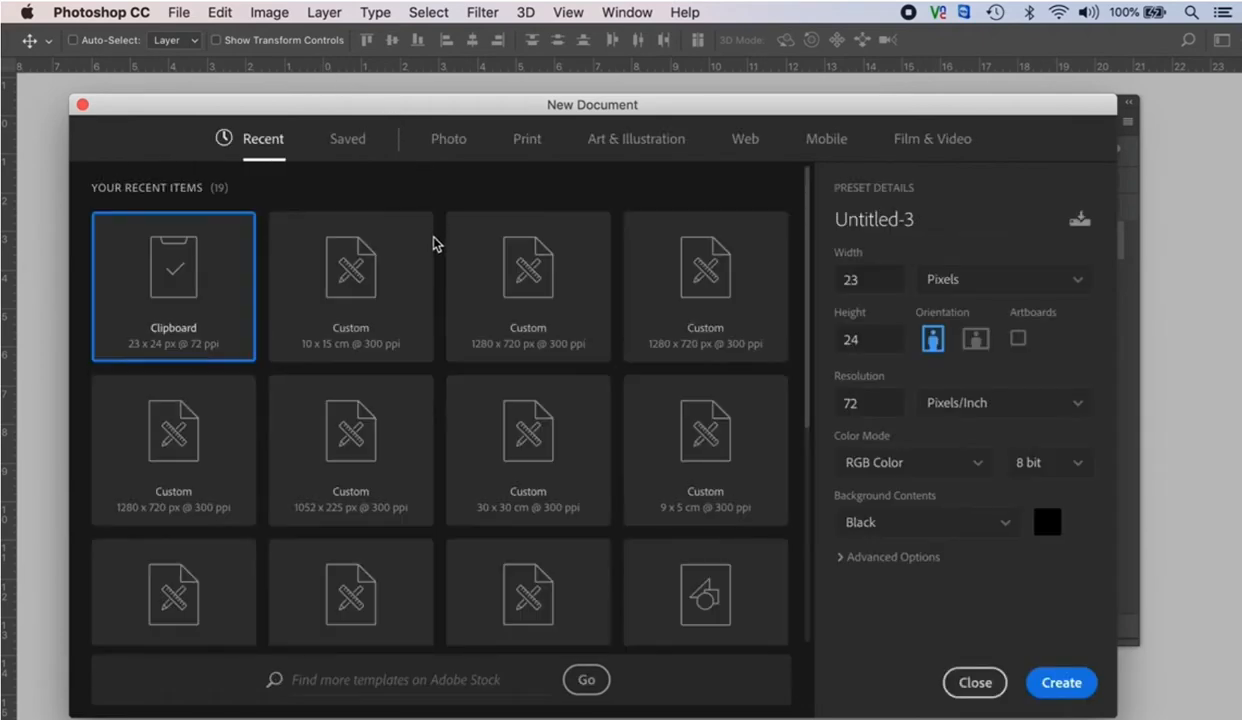
pyautogui.click(345, 313)
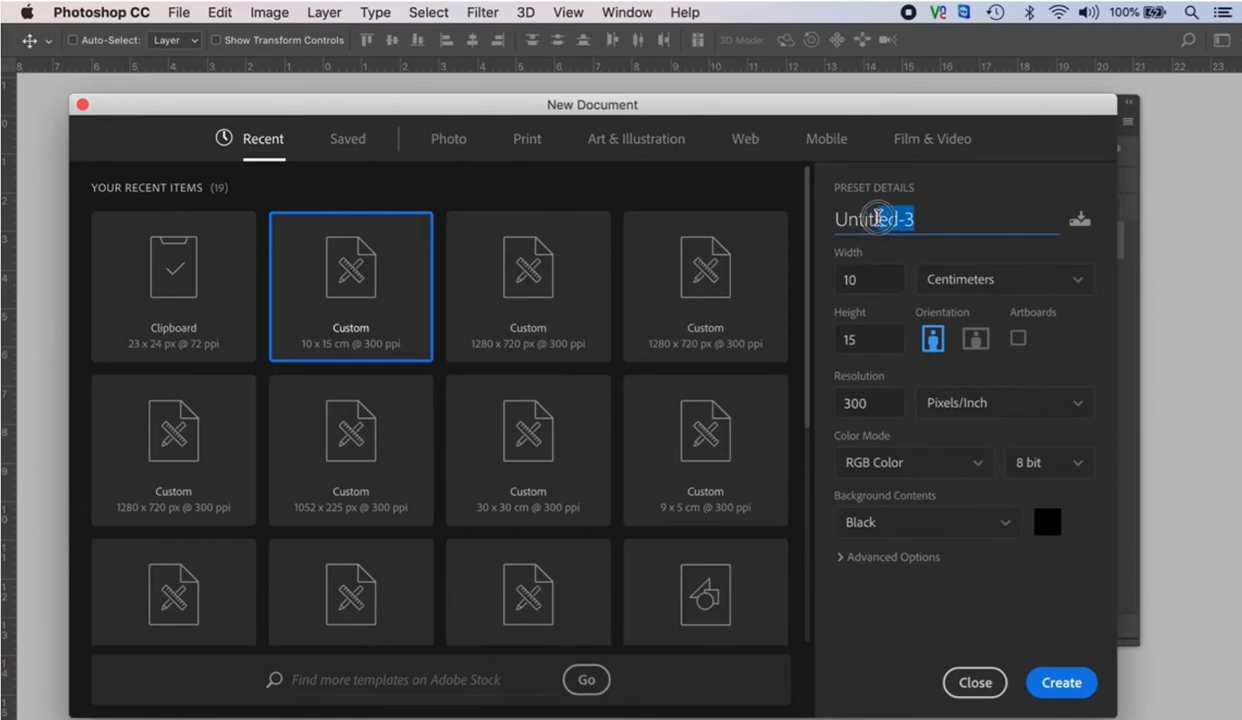
pyautogui.write('Grad')
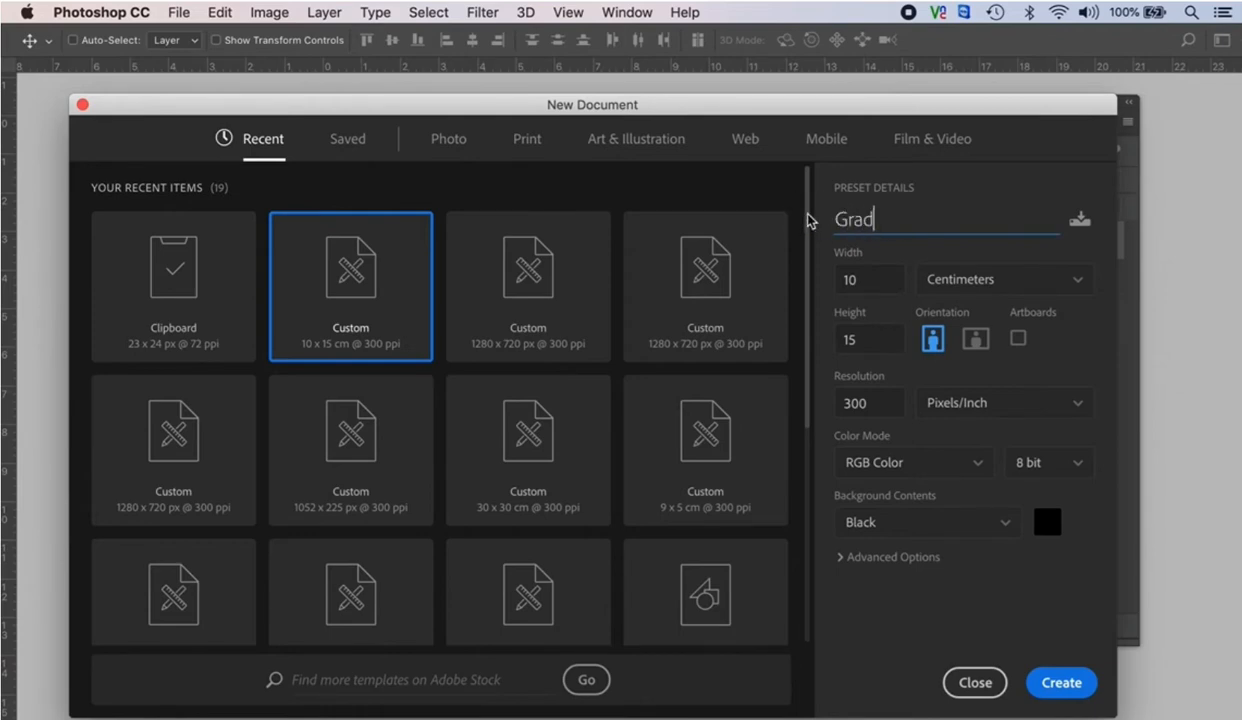
pyautogui.write('iasi')
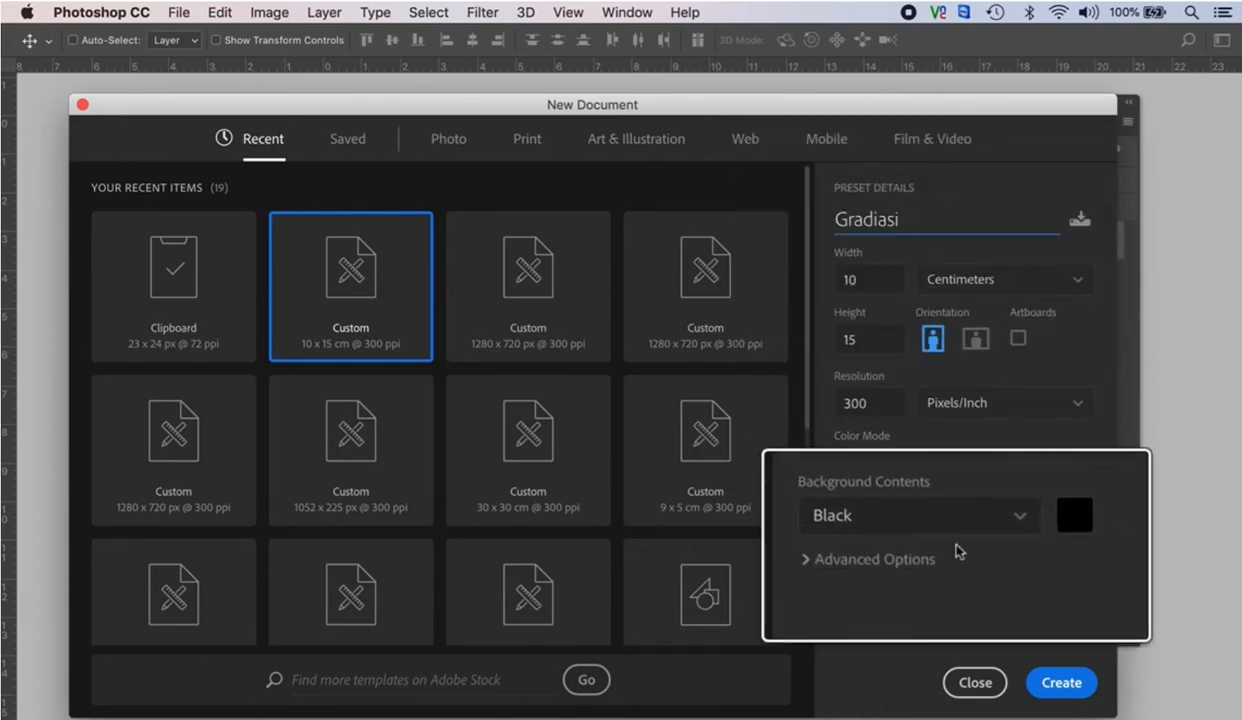
pyautogui.click(1046, 683)
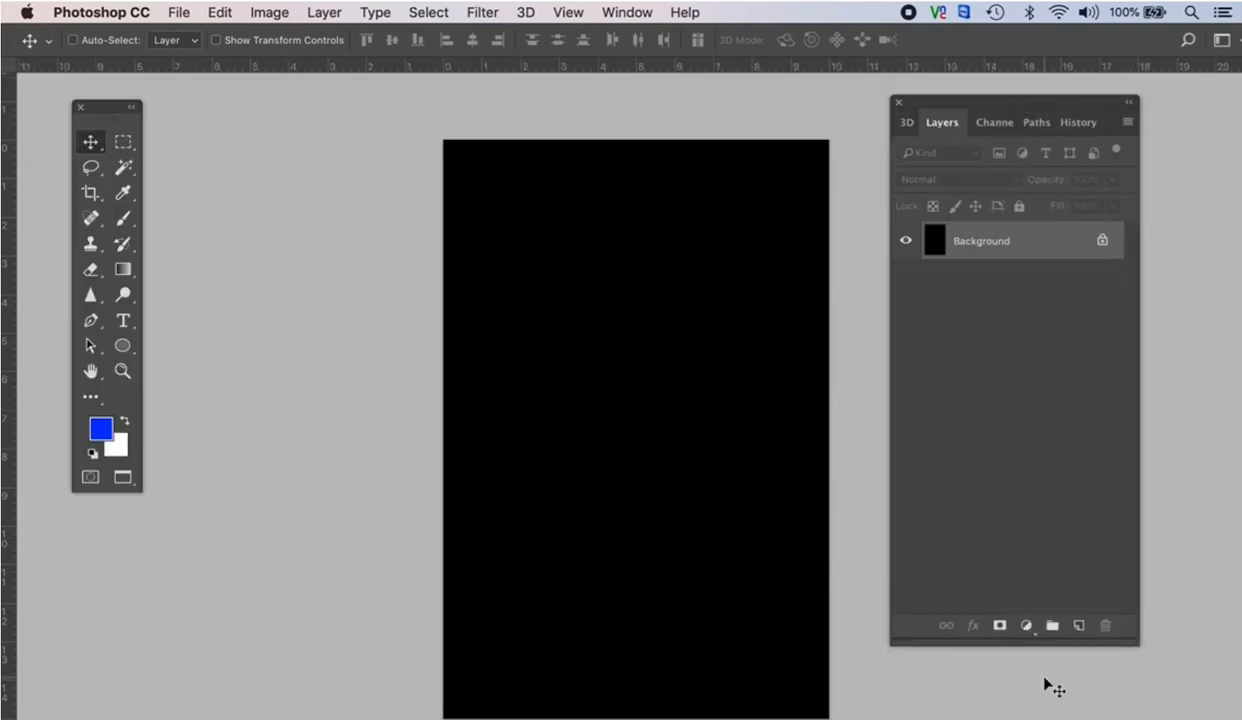
# - Add the text "Gradiasi" in blue Helvetica Bold 66 pt near the canvas's upper edge and move it fully inside the canvas
pyautogui.moveTo(634, 410); pyautogui.dragTo(551, 378)
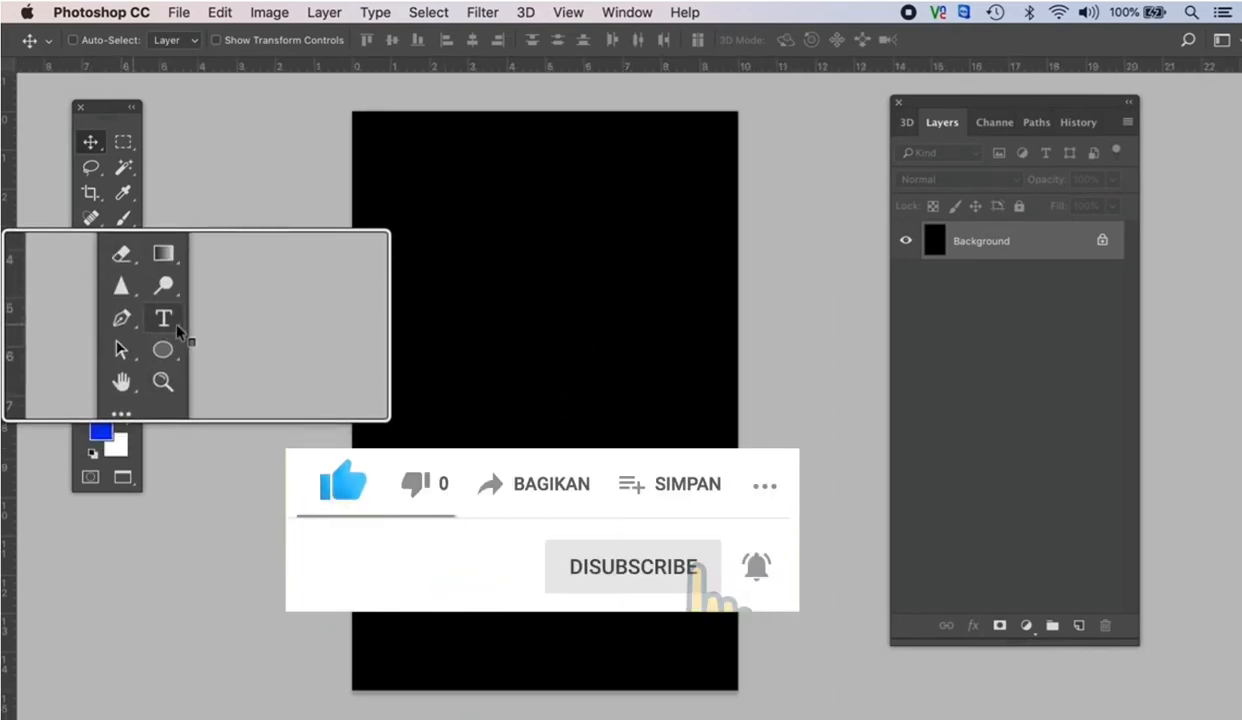
pyautogui.click(124, 321)
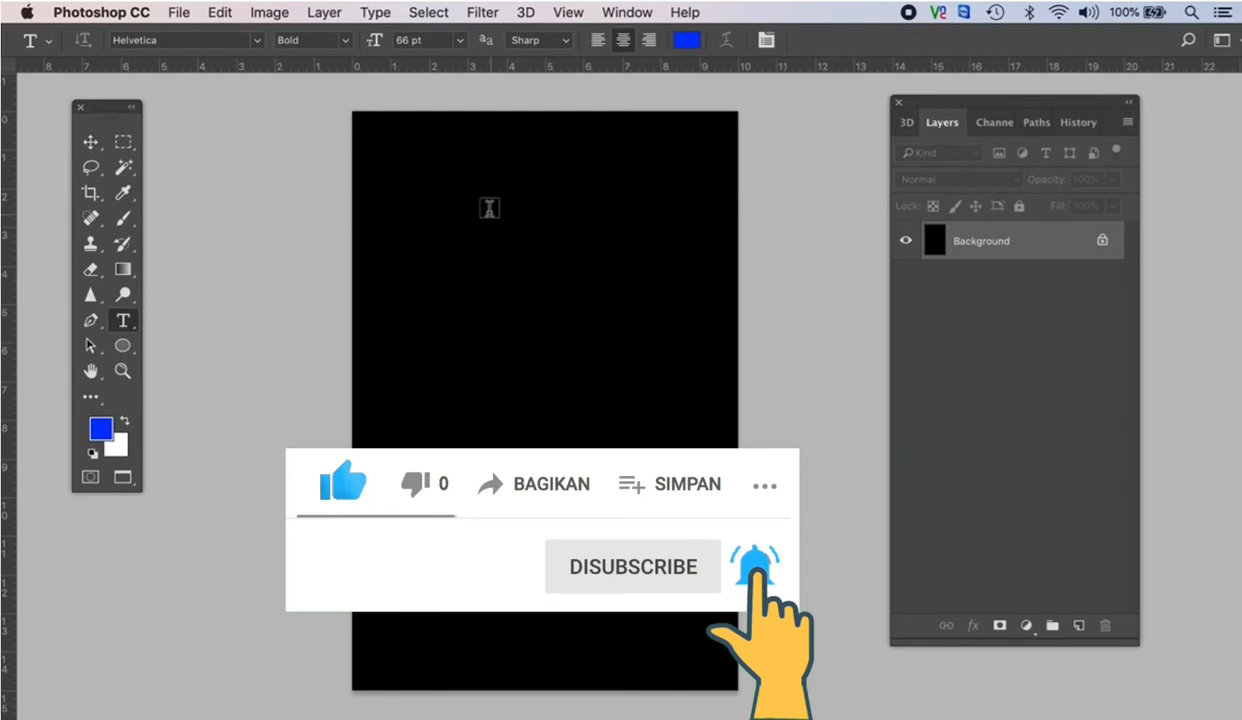
pyautogui.click(486, 205)
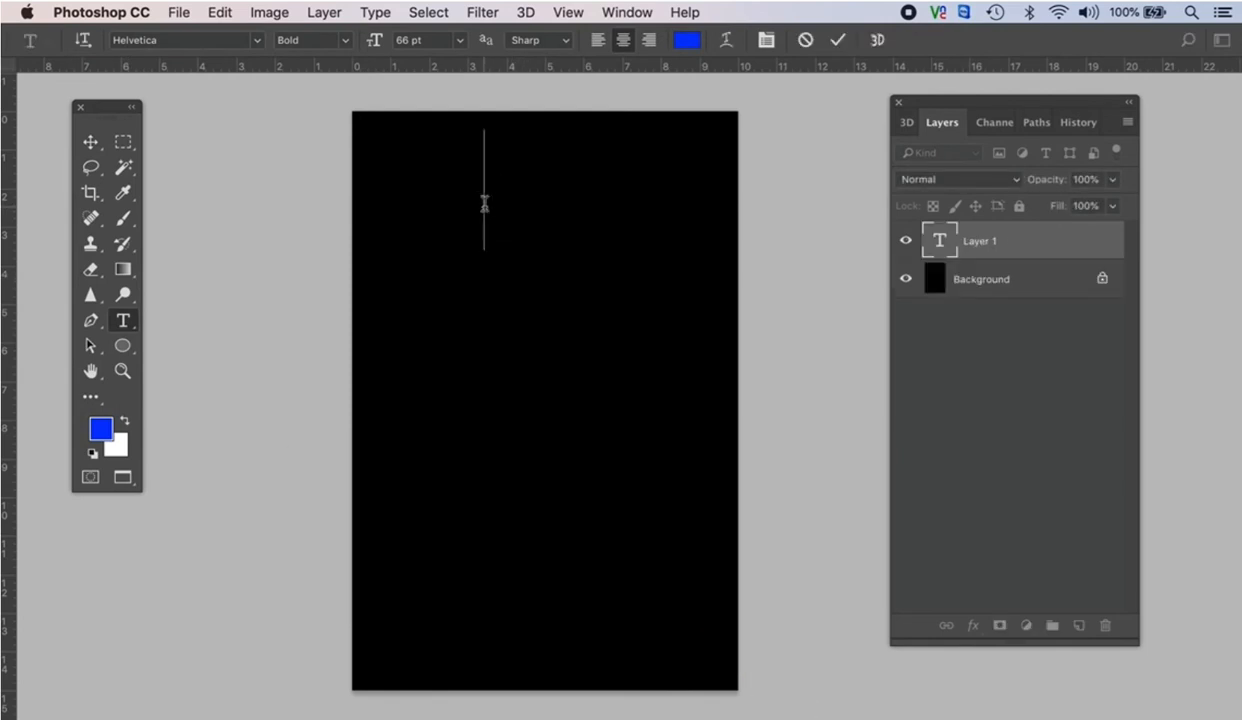
pyautogui.write('Gra')
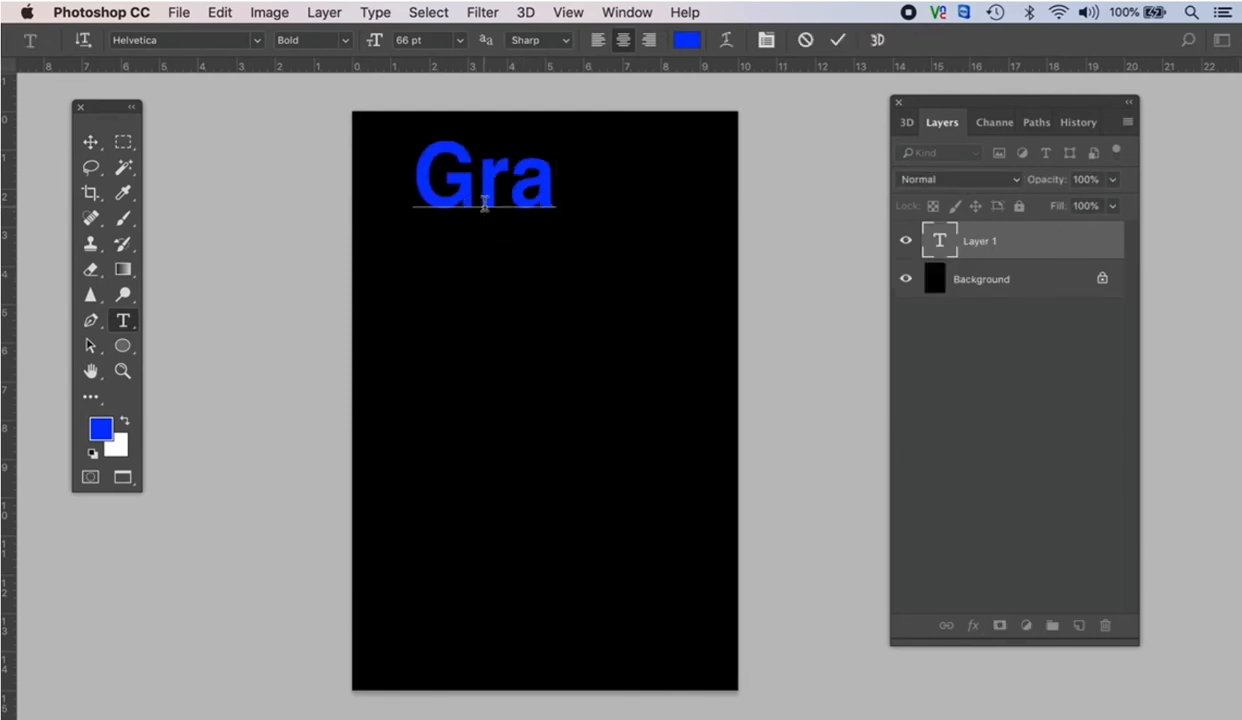
pyautogui.write('diasi')
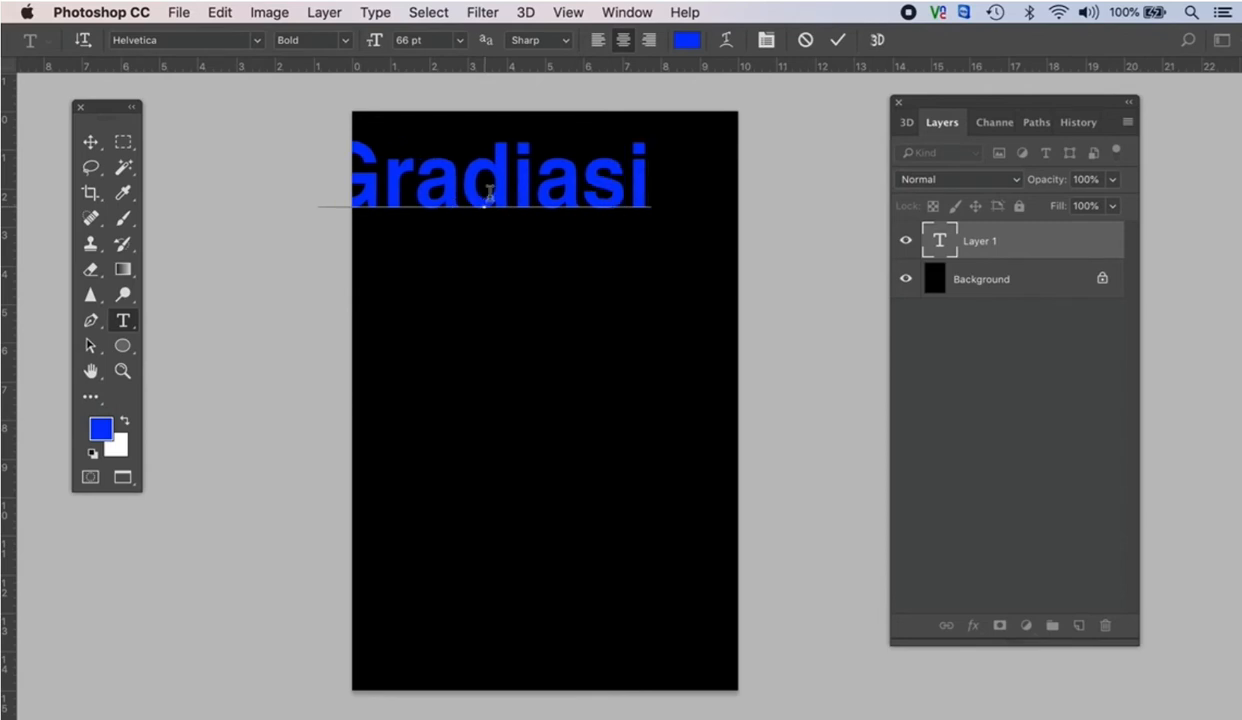
pyautogui.click(91, 142)
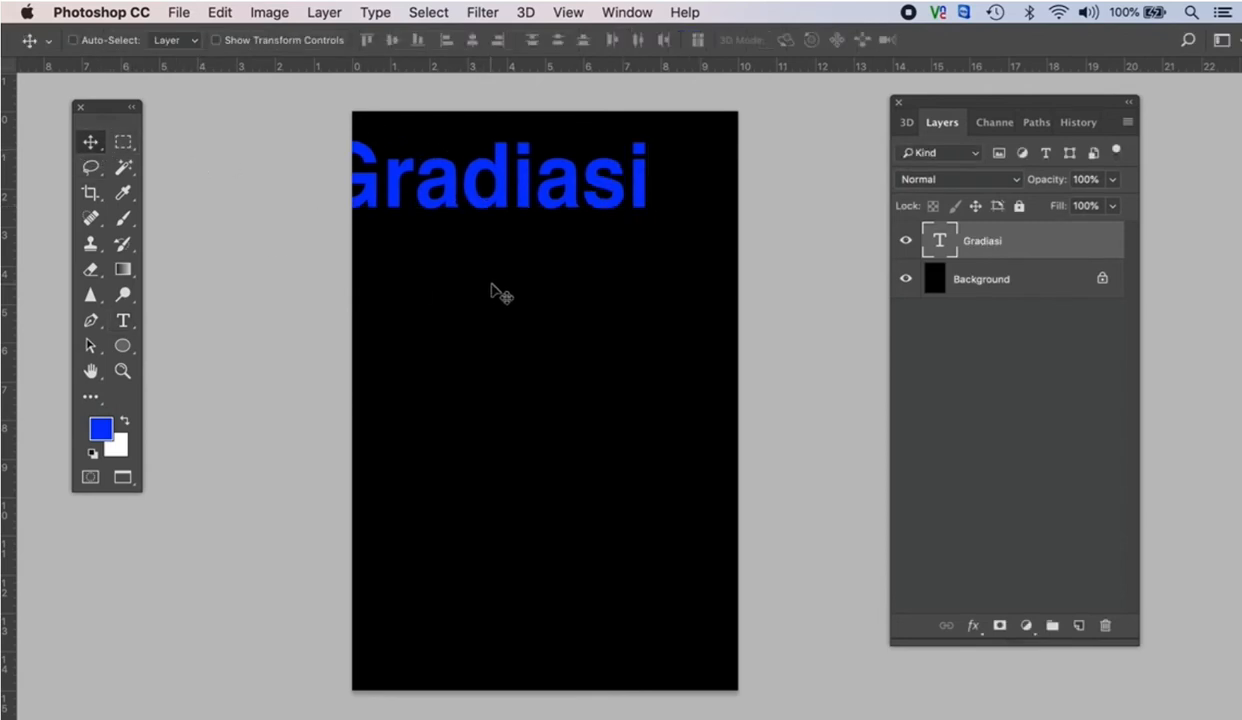
pyautogui.moveTo(537, 312); pyautogui.dragTo(588, 313)
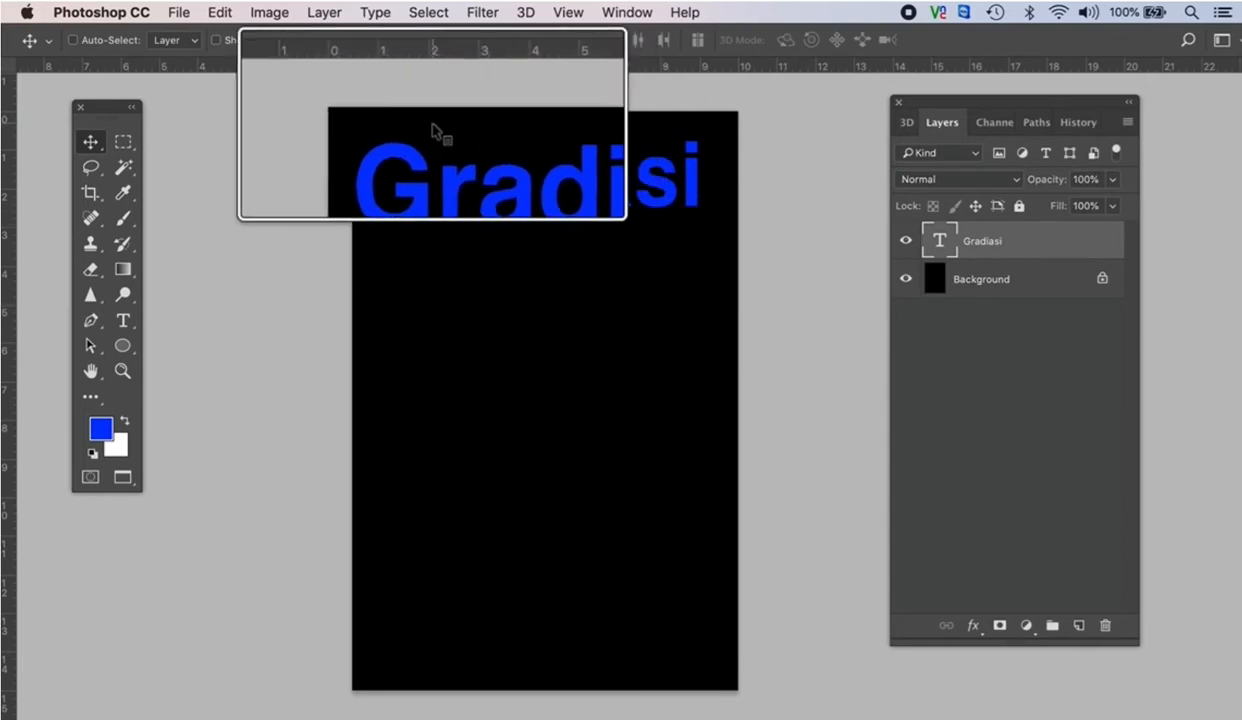
# - Apply a Gradient Overlay to the Gradiasi text layer using the blue-to-white Foreground to Background gradient
pyautogui.click(322, 13)
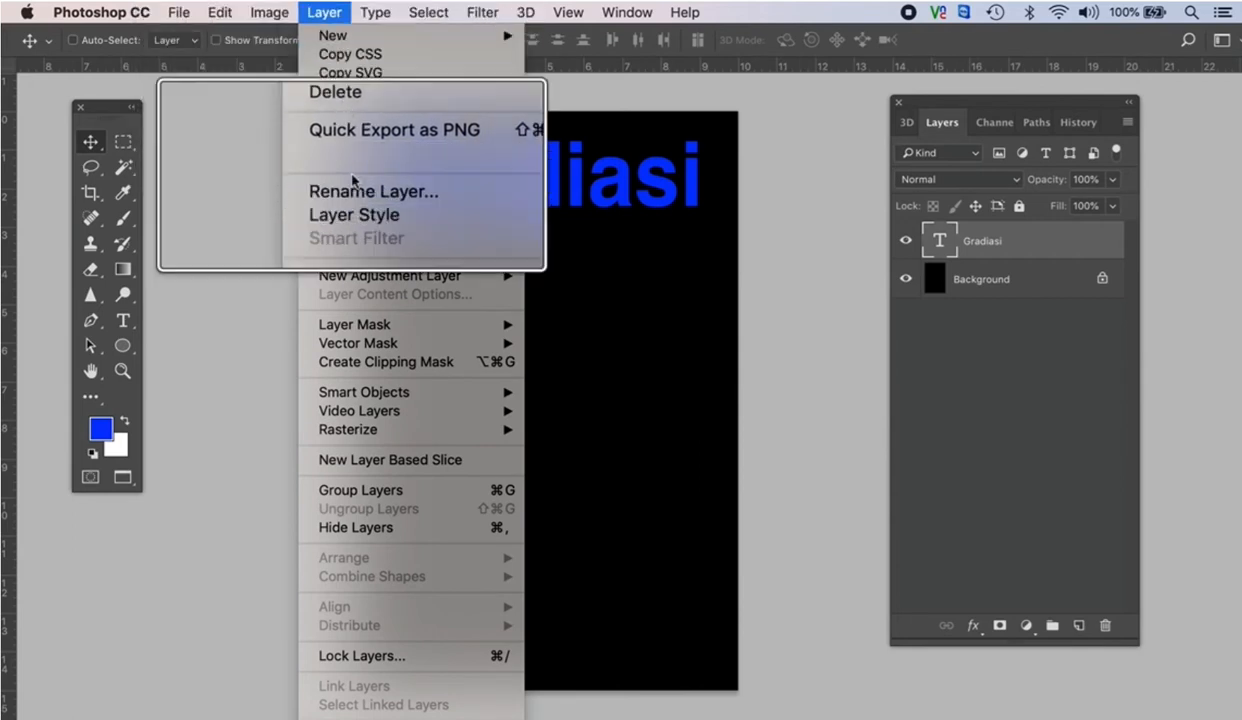
pyautogui.moveTo(345, 207)
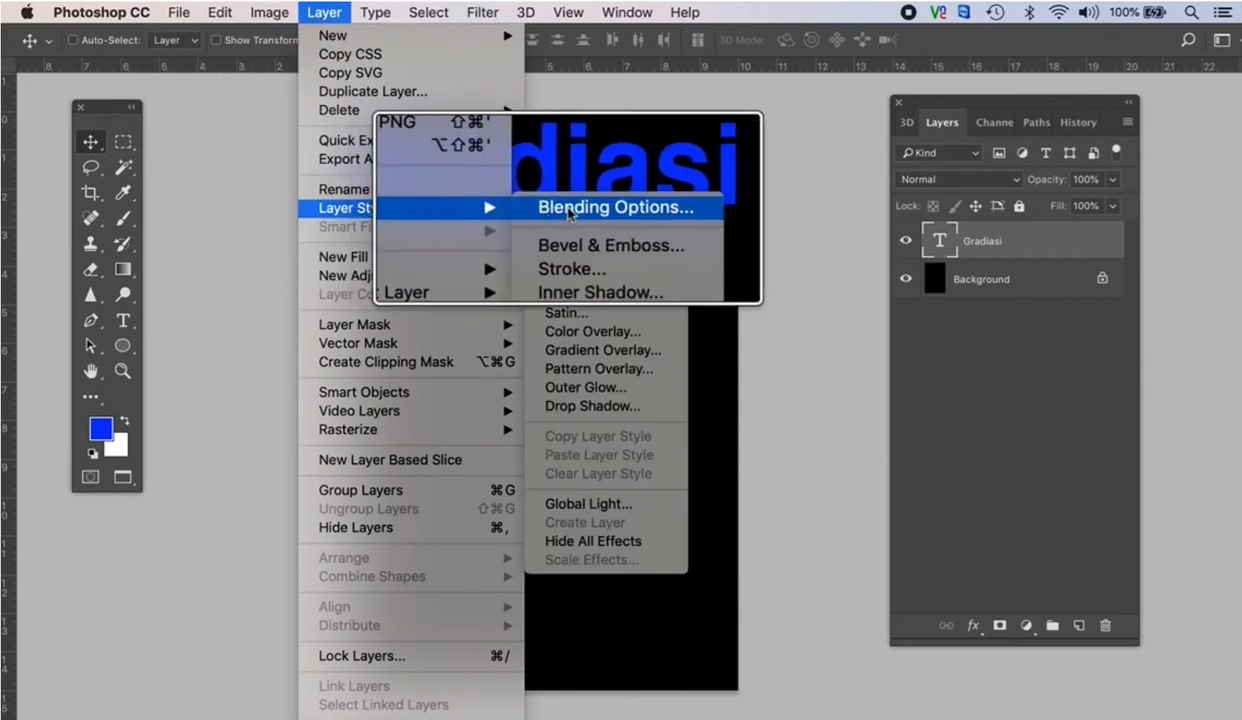
pyautogui.click(577, 347)
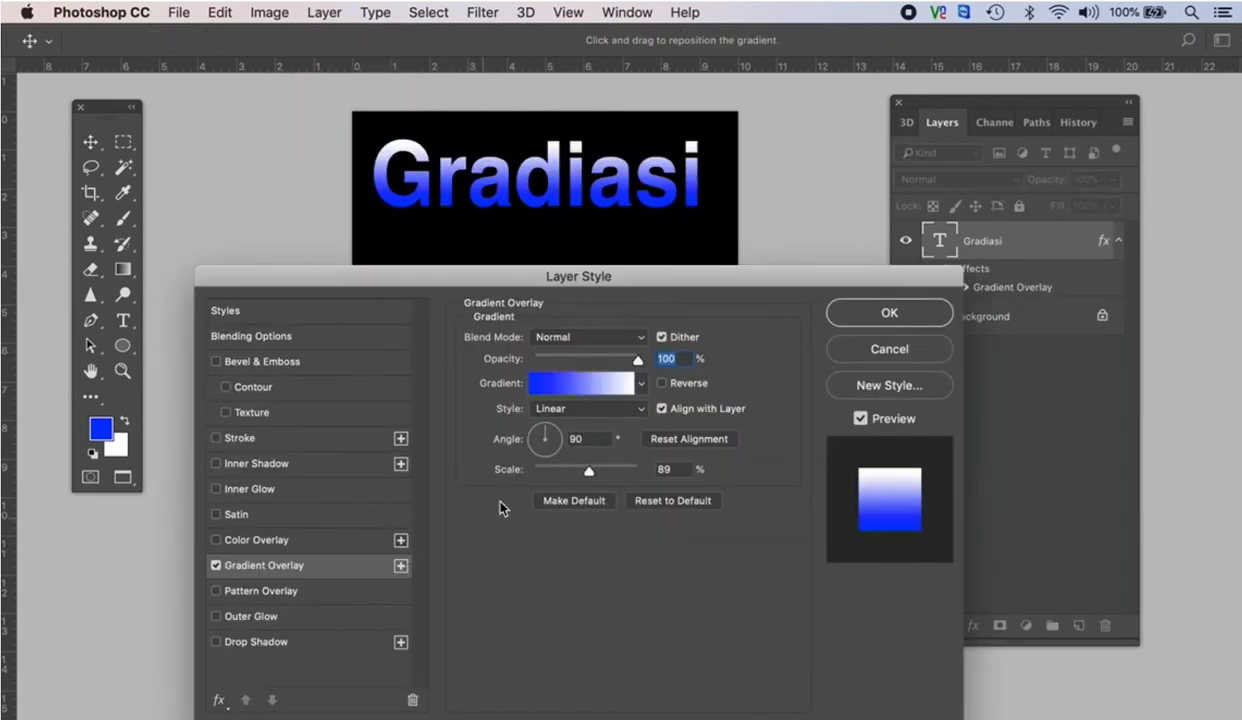
pyautogui.click(572, 375)
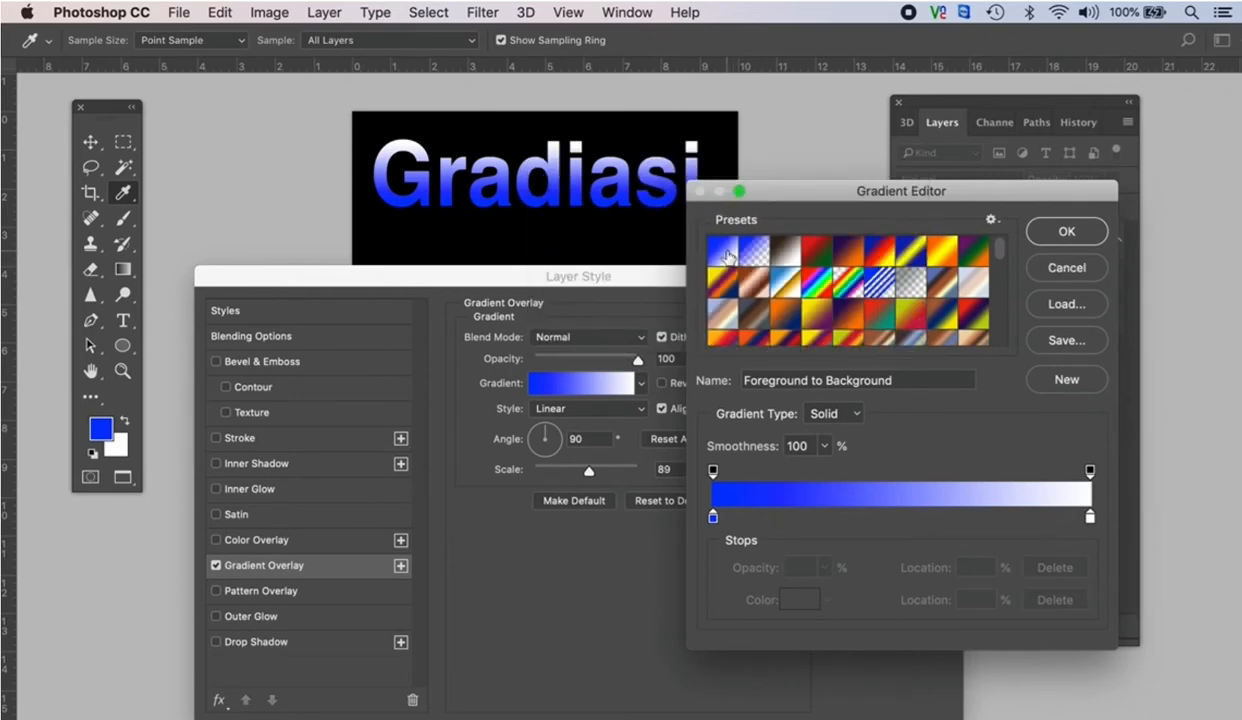
pyautogui.click(1062, 235)
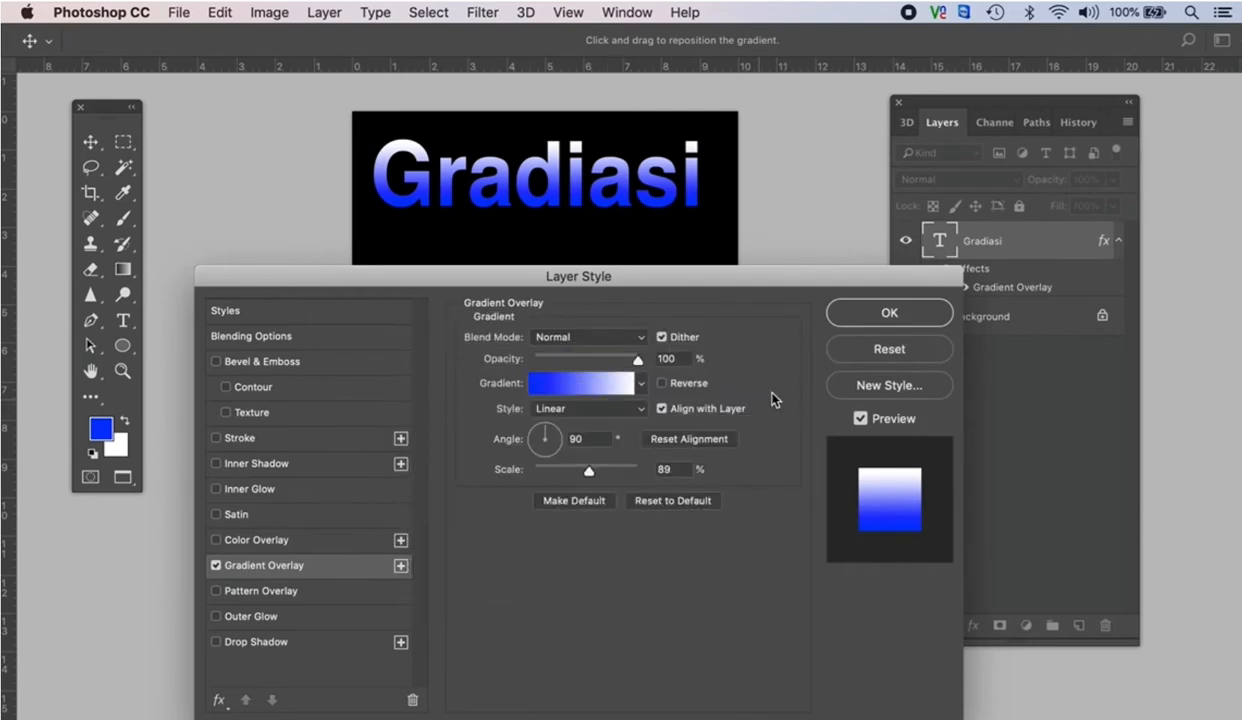
pyautogui.click(880, 318)
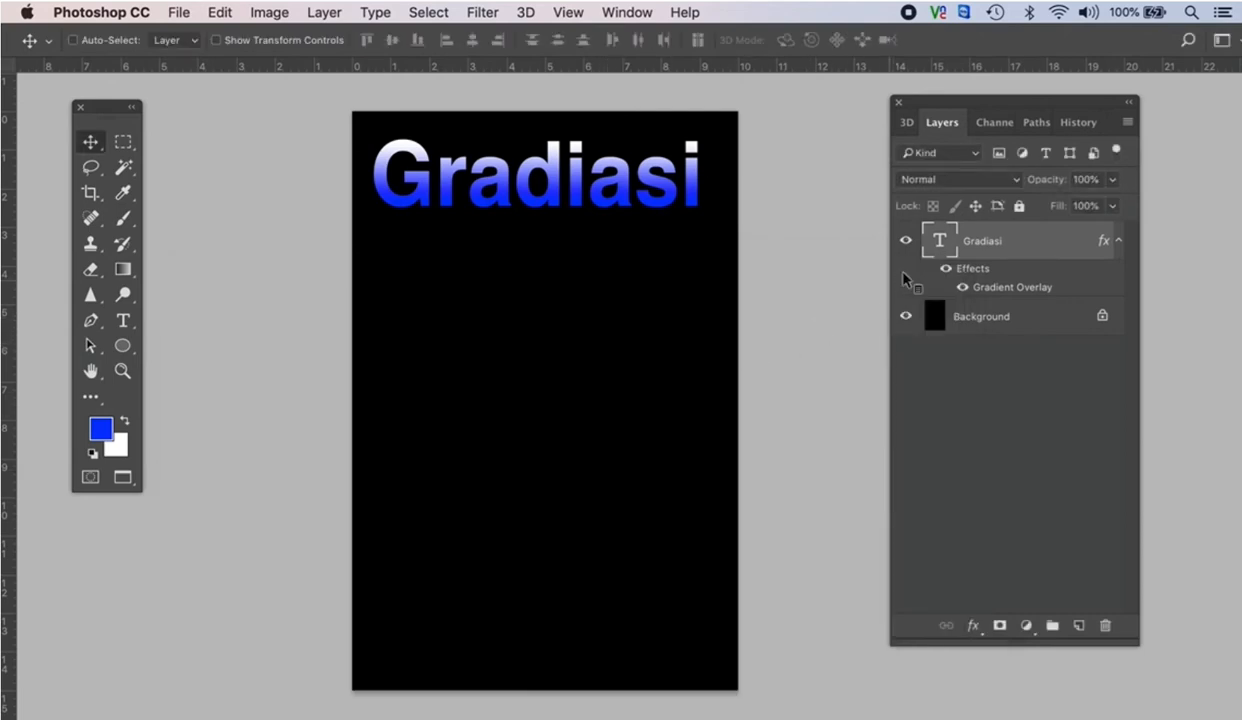
# - Place a duplicate of the Gradiasi text directly below the original and change its Gradient Overlay to the Transparent Rainbow preset
pyautogui.moveTo(951, 255); pyautogui.dragTo(1079, 626)
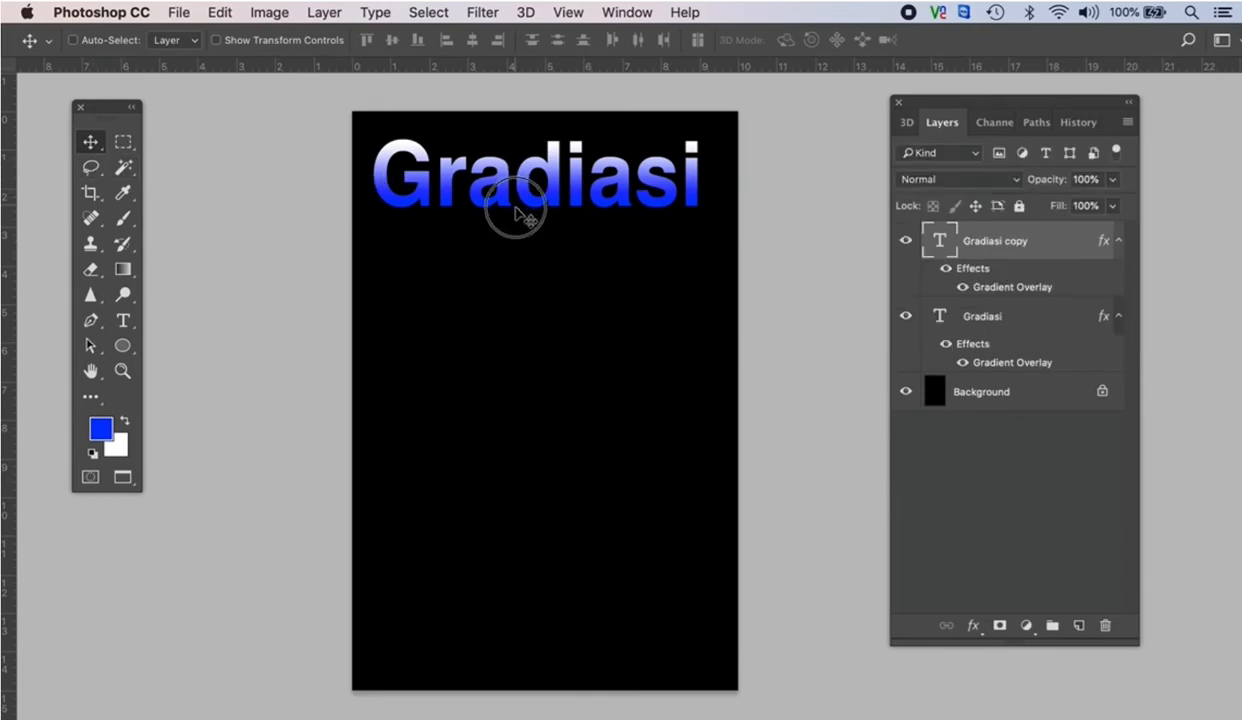
pyautogui.moveTo(516, 212); pyautogui.dragTo(518, 290)
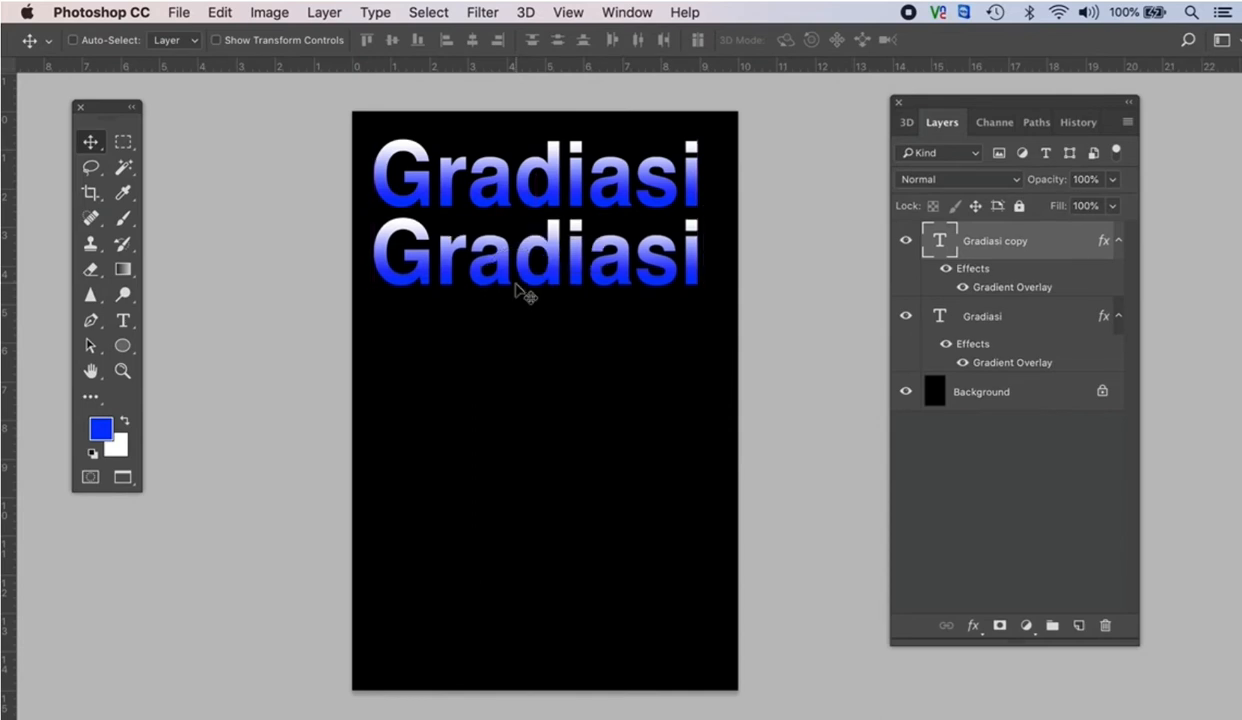
pyautogui.click(324, 12)
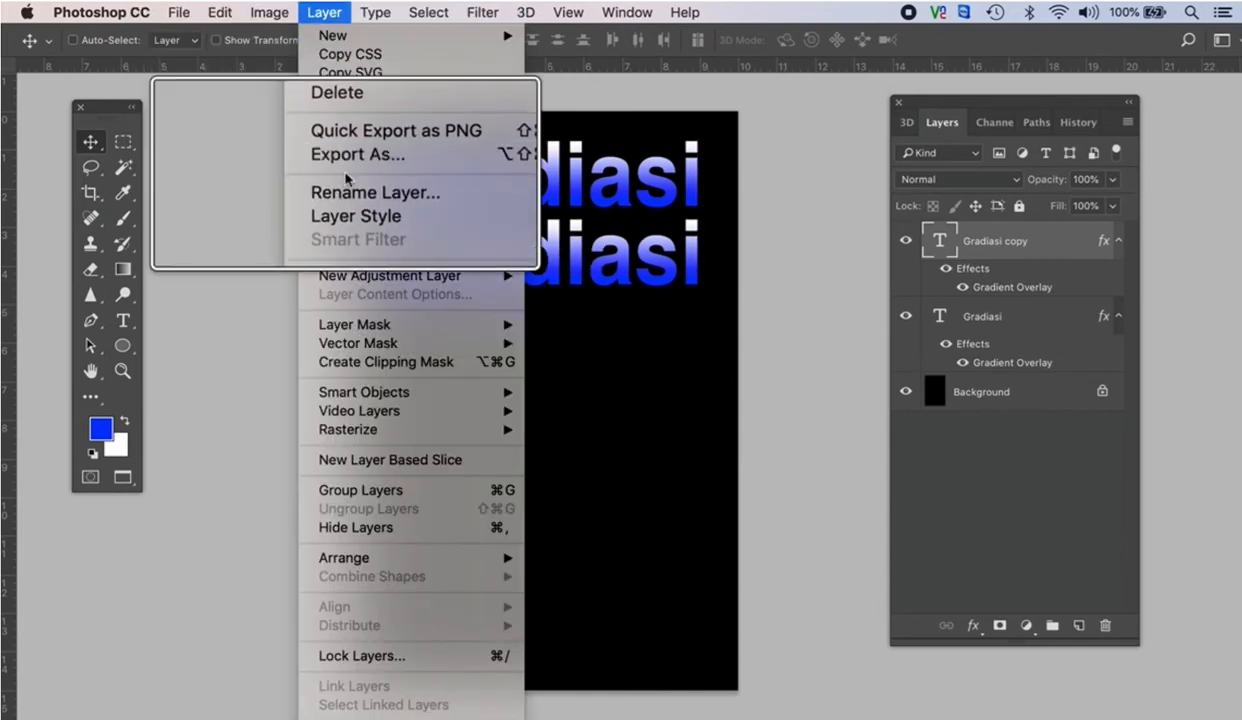
pyautogui.moveTo(343, 208)
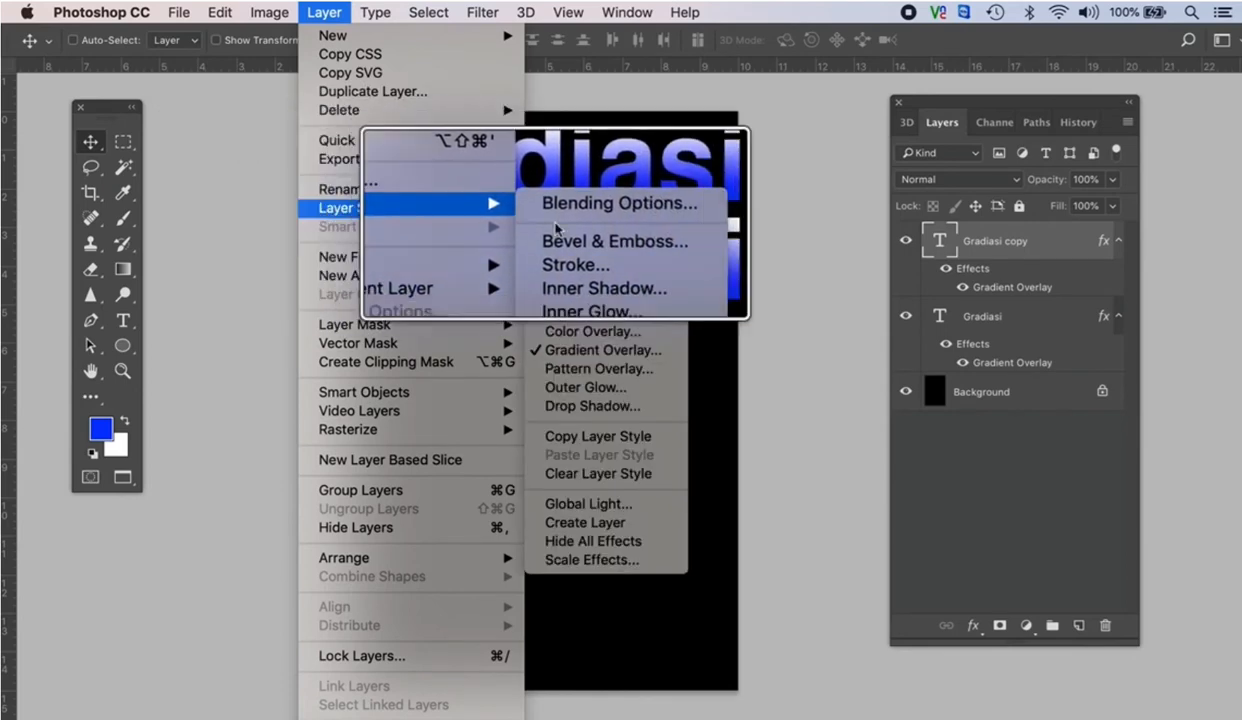
pyautogui.click(568, 352)
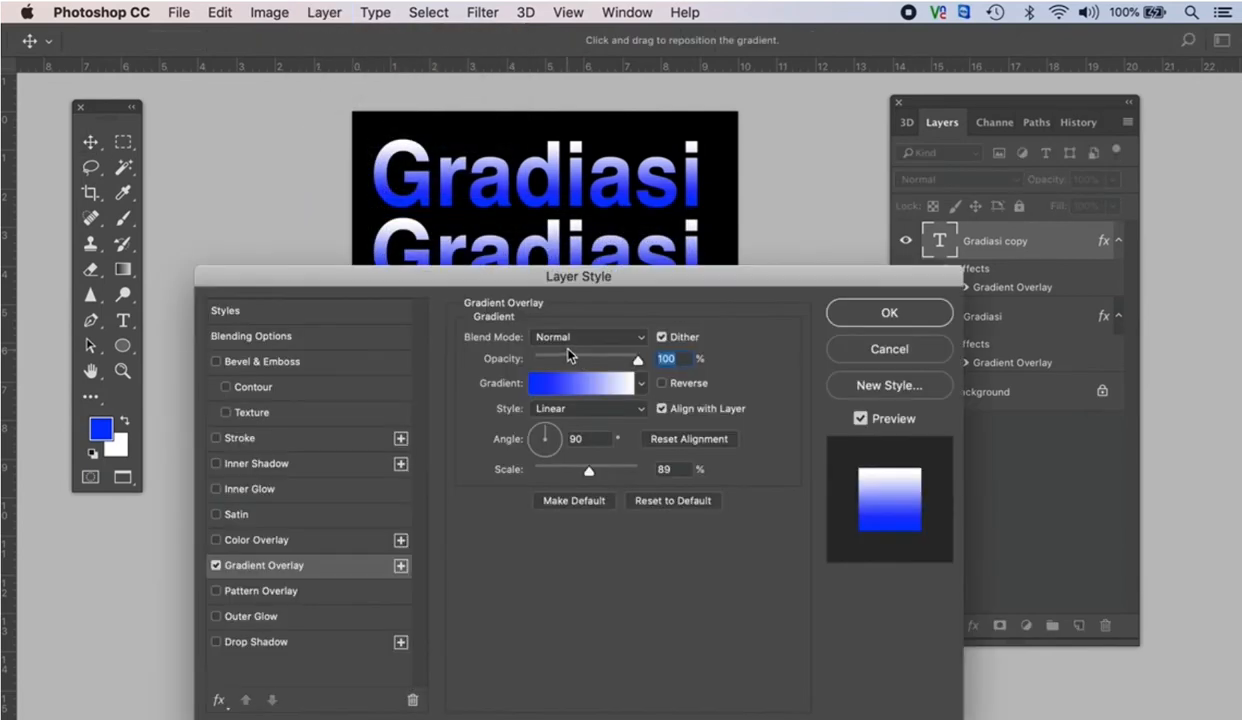
pyautogui.press('alt')
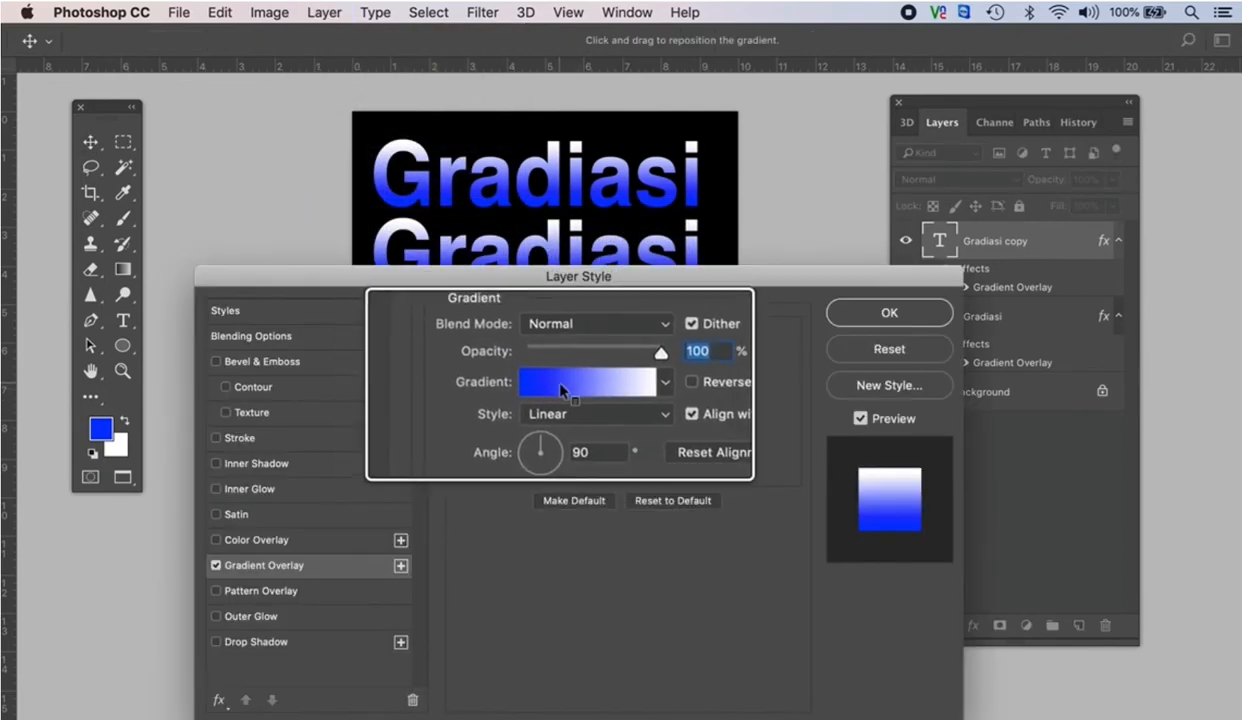
pyautogui.click(566, 388)
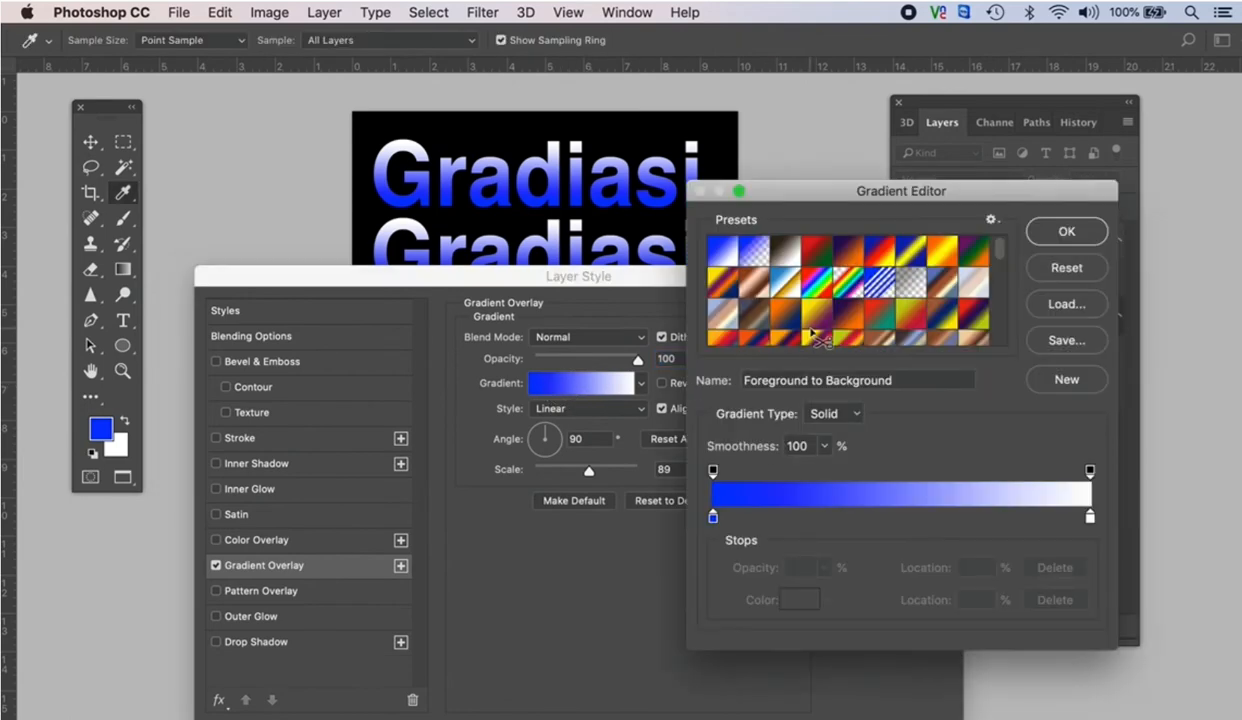
pyautogui.click(849, 290)
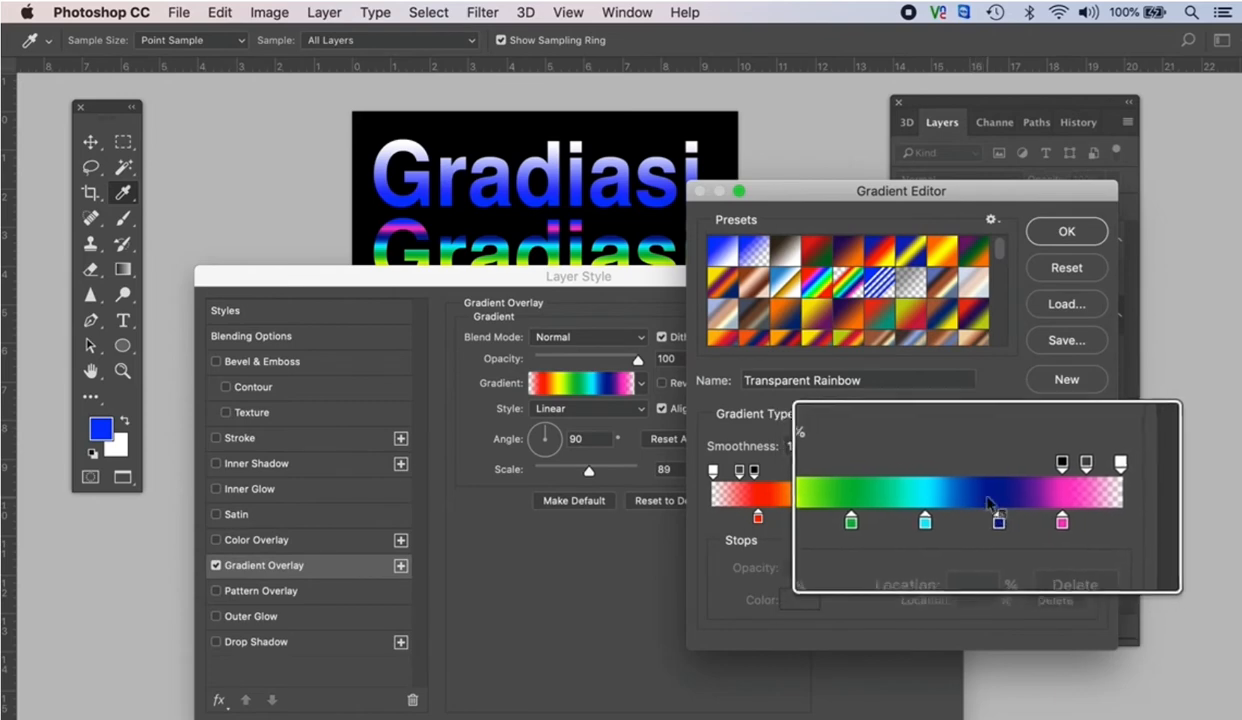
pyautogui.click(1052, 236)
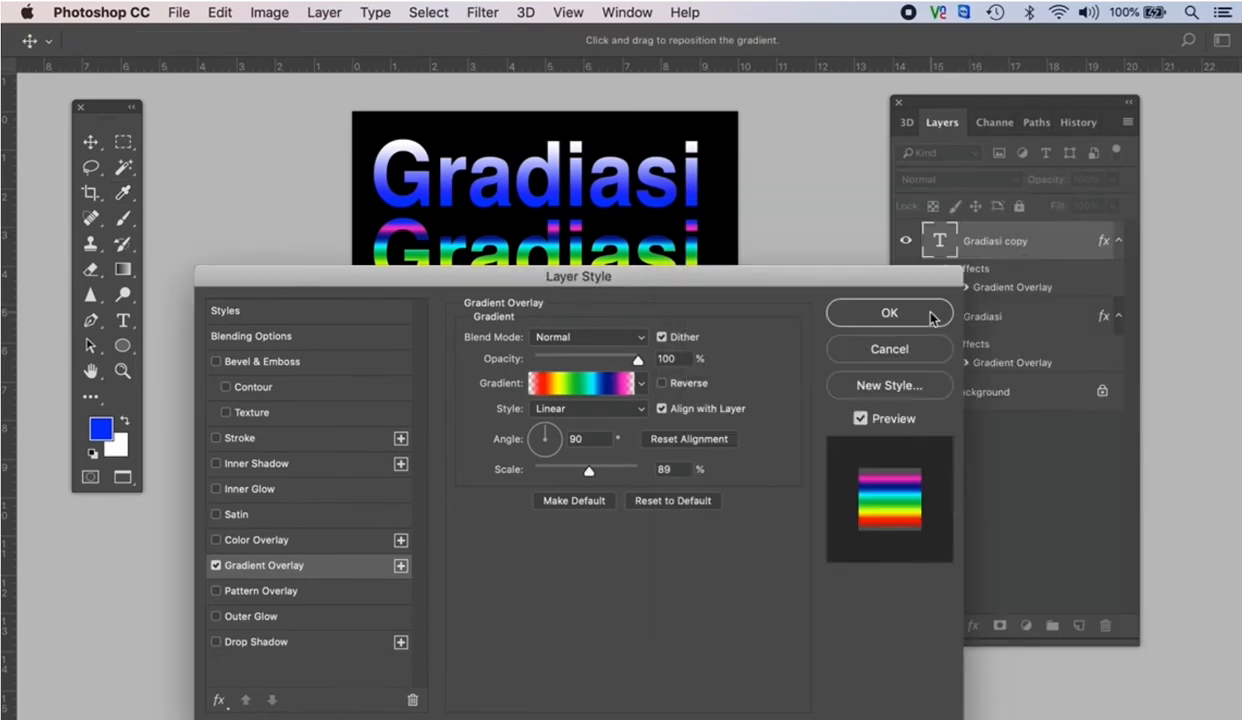
pyautogui.moveTo(808, 289); pyautogui.dragTo(916, 321)
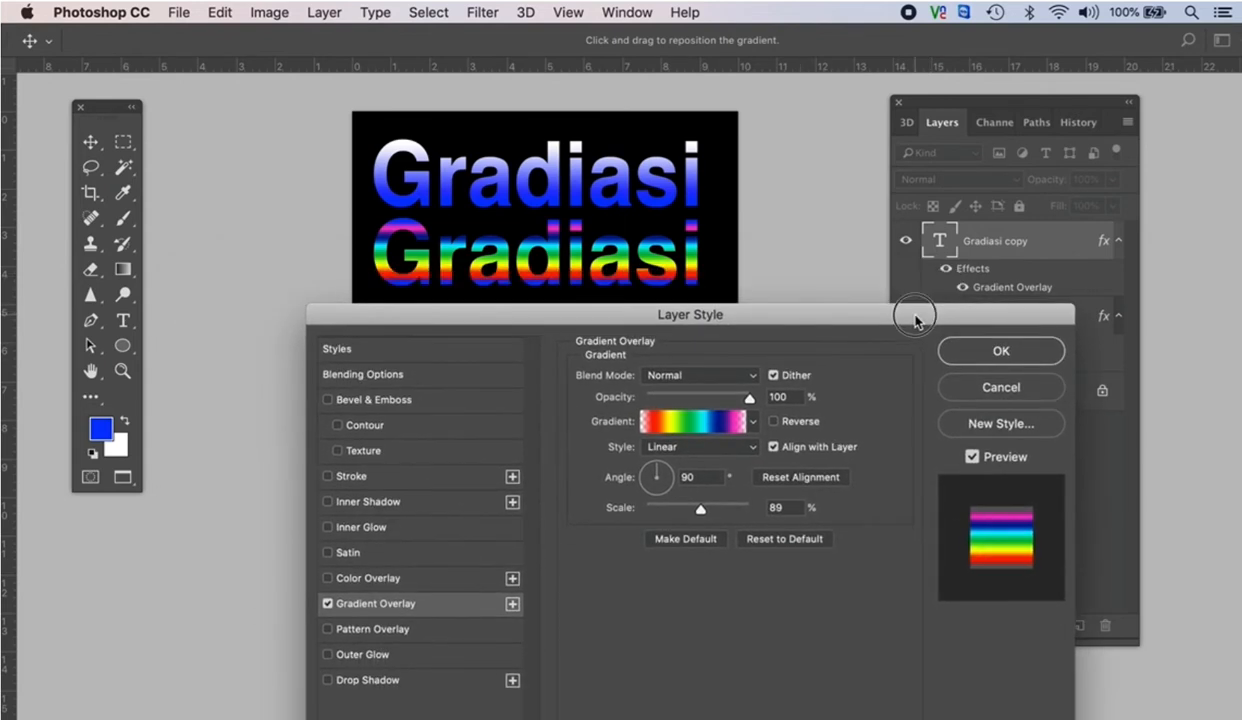
pyautogui.click(998, 352)
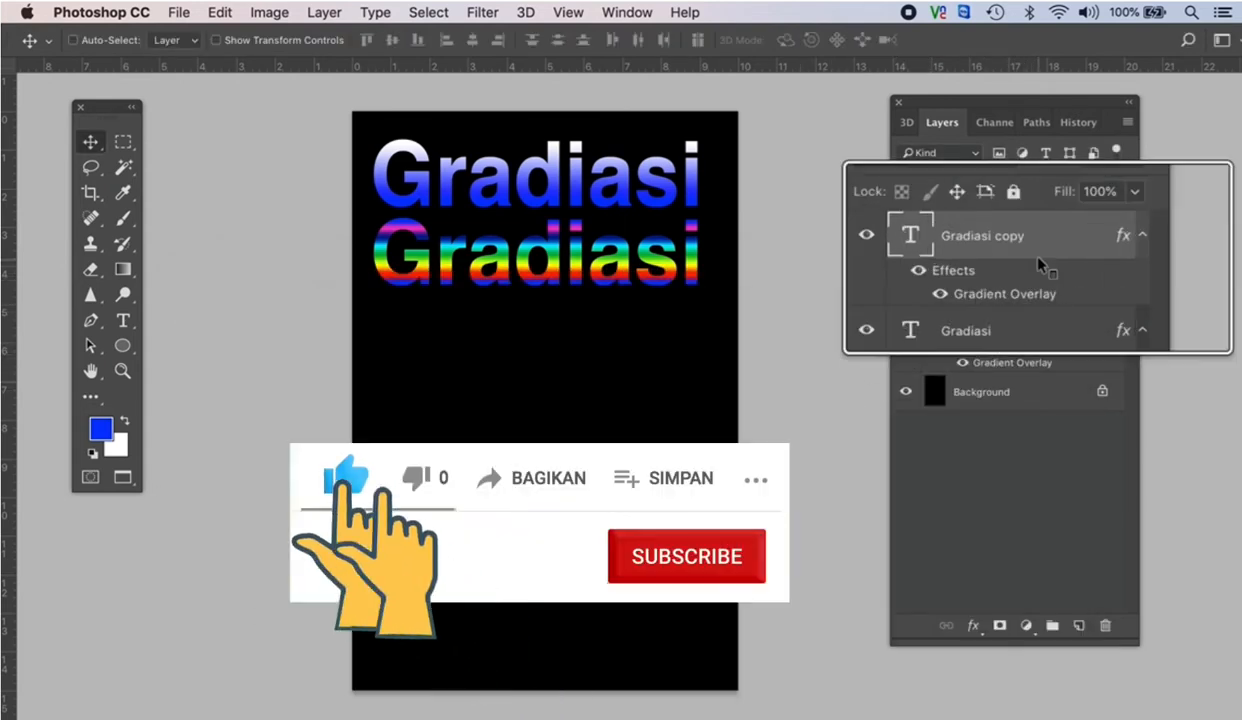
# - Place a duplicate of the rainbow Gradiasi text directly below it as the third line and change its Gradient Overlay to the Chrome preset
pyautogui.moveTo(1037, 263); pyautogui.dragTo(1077, 626)
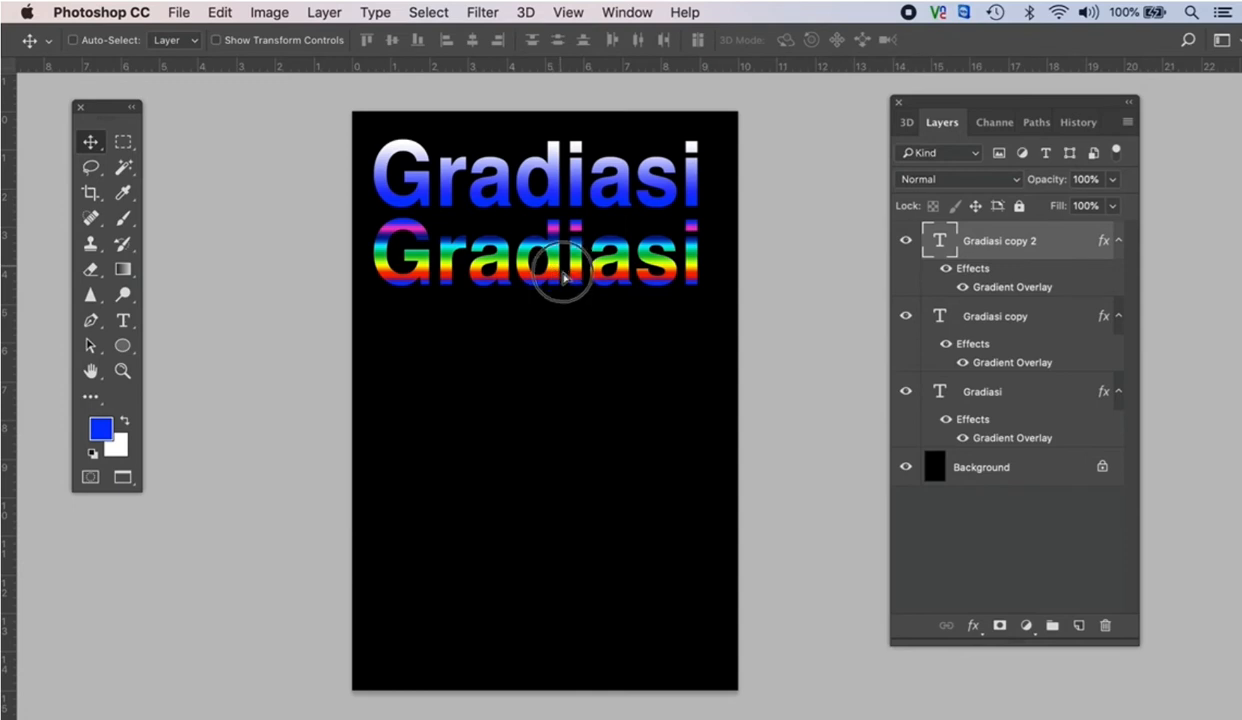
pyautogui.moveTo(563, 277); pyautogui.dragTo(563, 350)
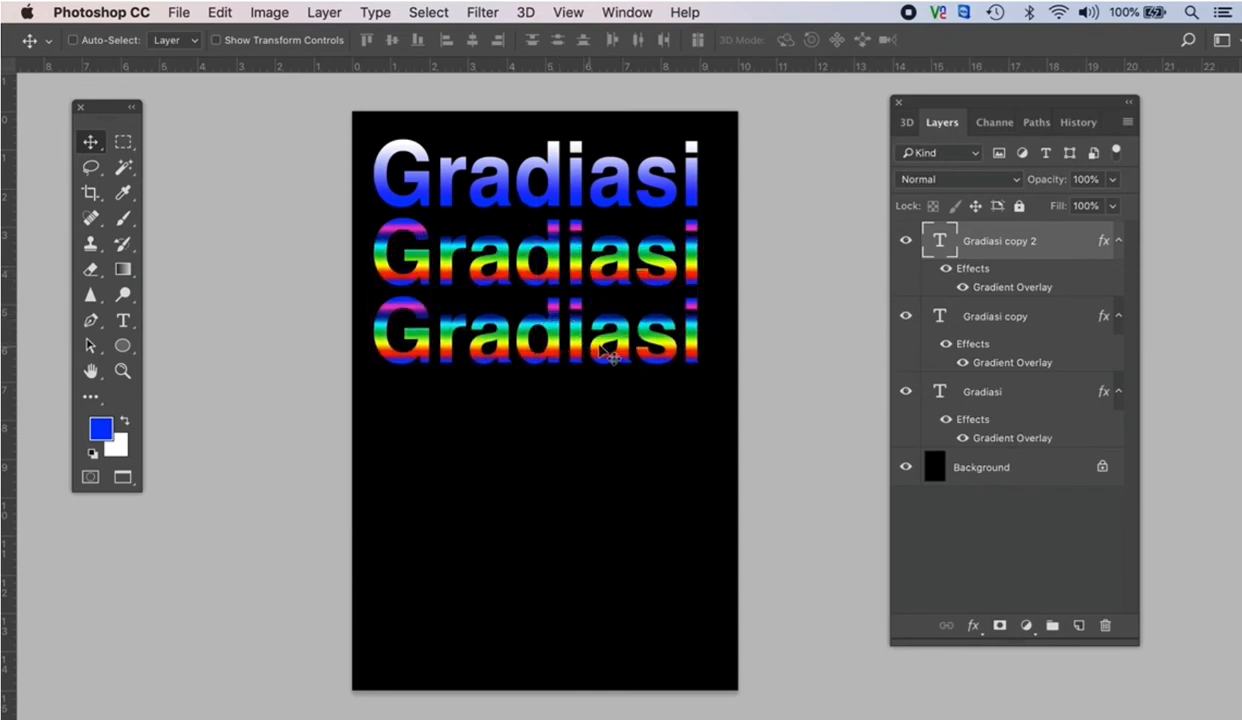
pyautogui.click(325, 14)
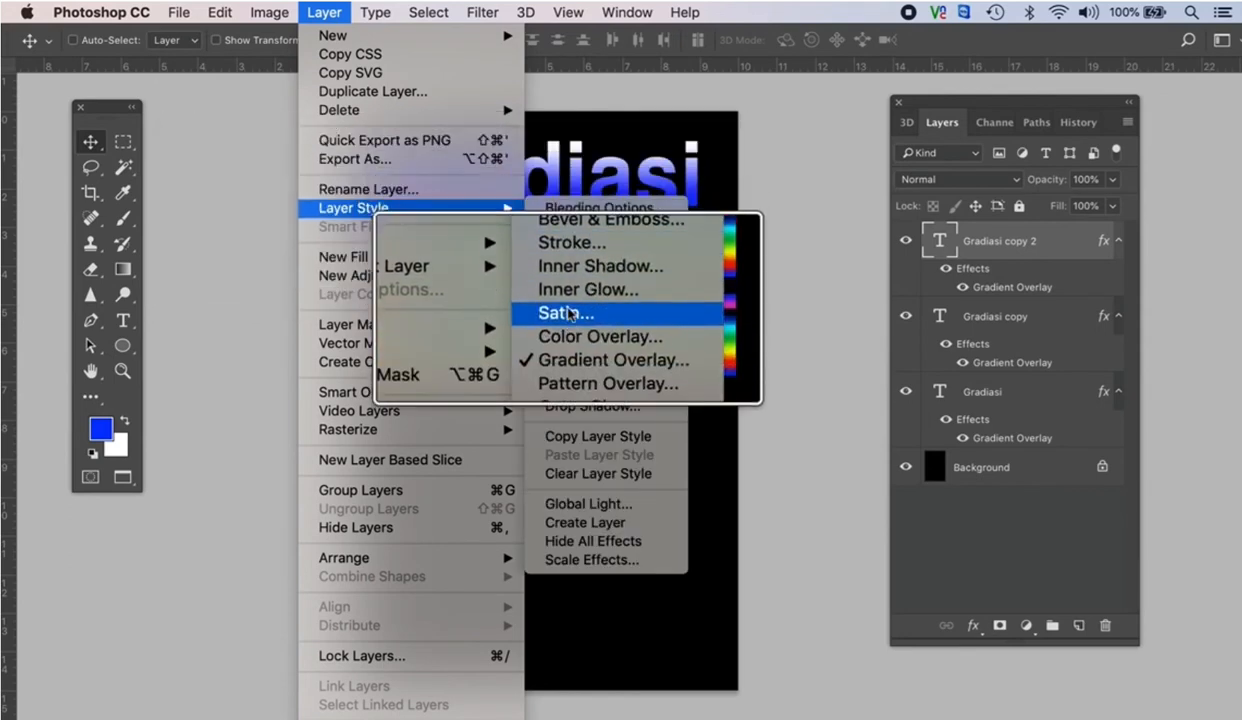
pyautogui.click(572, 350)
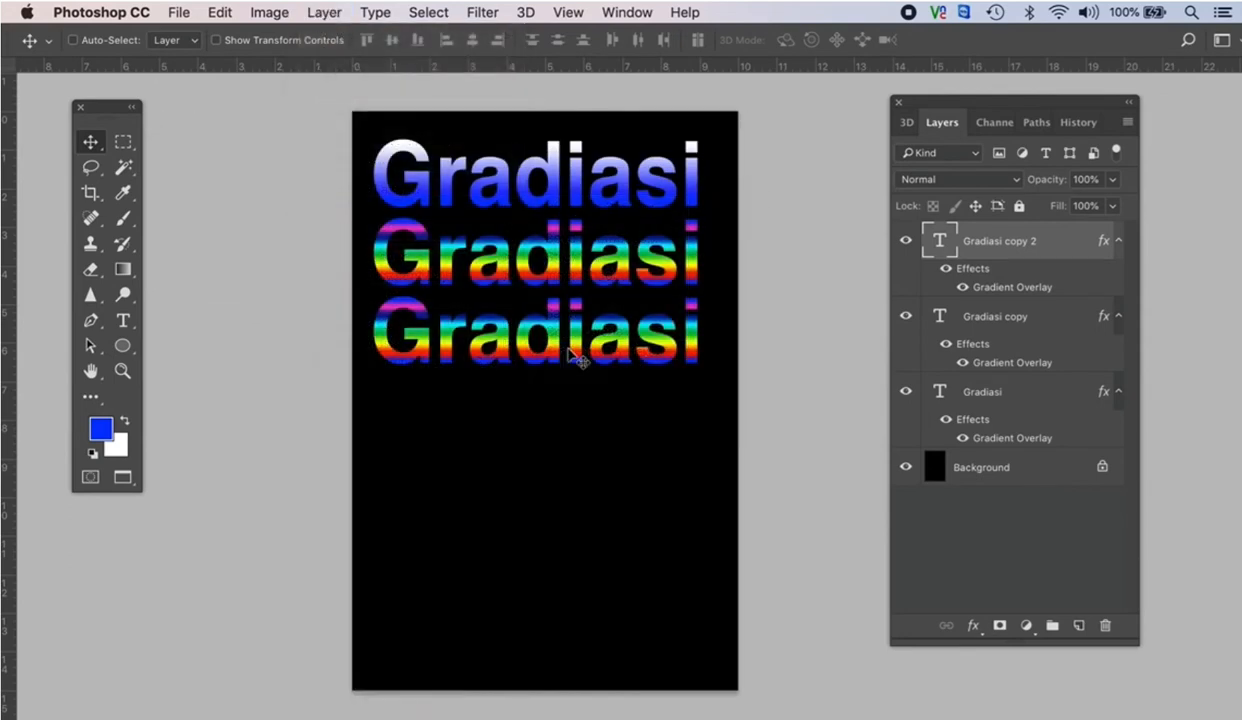
pyautogui.moveTo(645, 316); pyautogui.dragTo(829, 213)
pyautogui.moveTo(493, 294); pyautogui.dragTo(319, 305)
pyautogui.moveTo(705, 201); pyautogui.dragTo(612, 185)
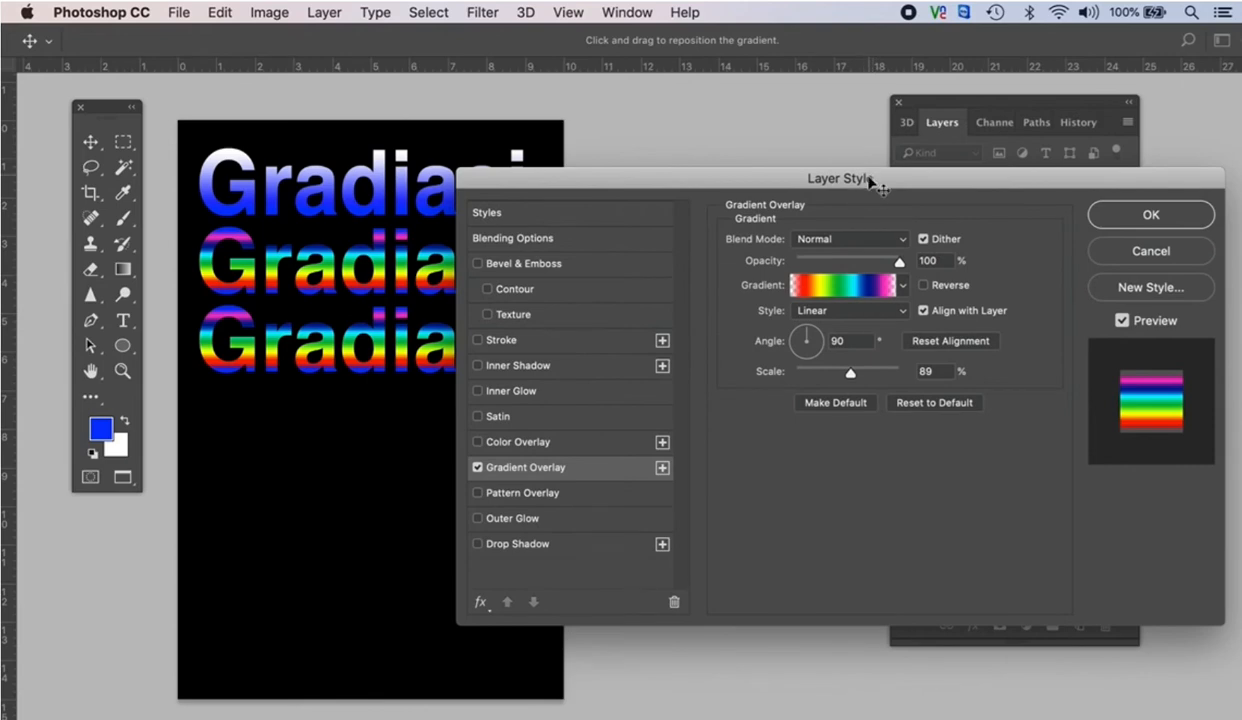
pyautogui.moveTo(870, 181); pyautogui.dragTo(818, 186)
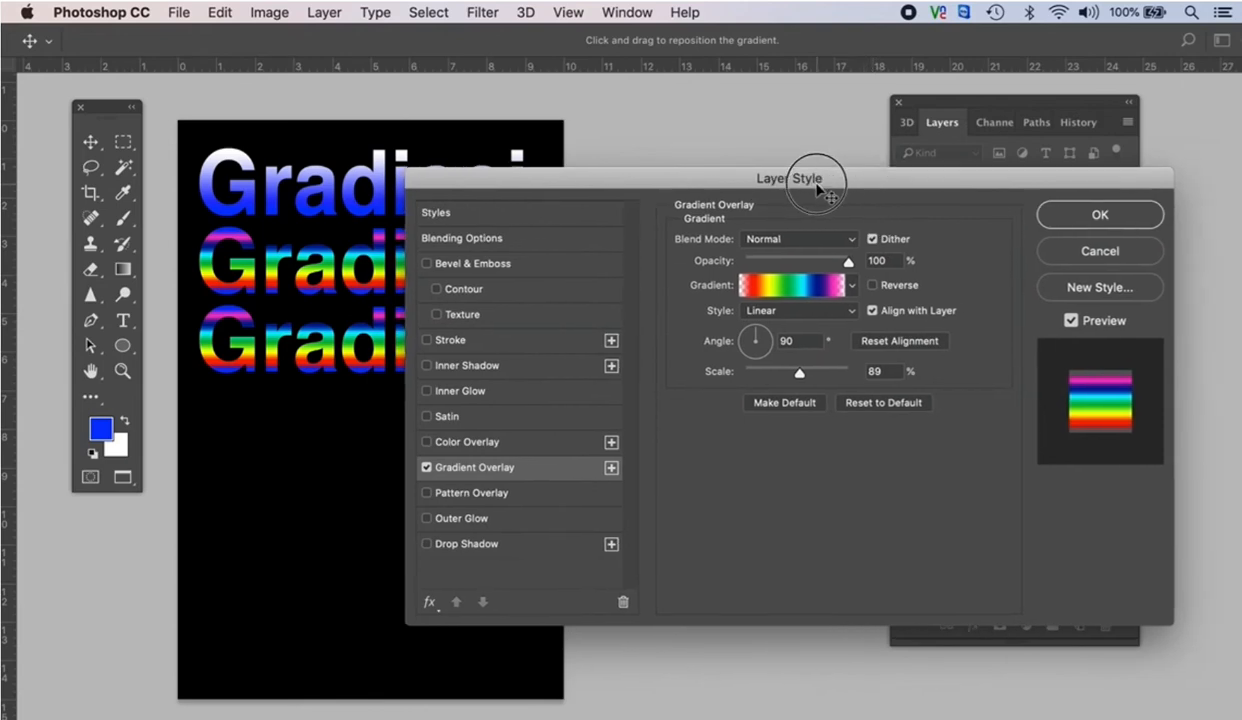
pyautogui.click(795, 290)
pyautogui.click(785, 292)
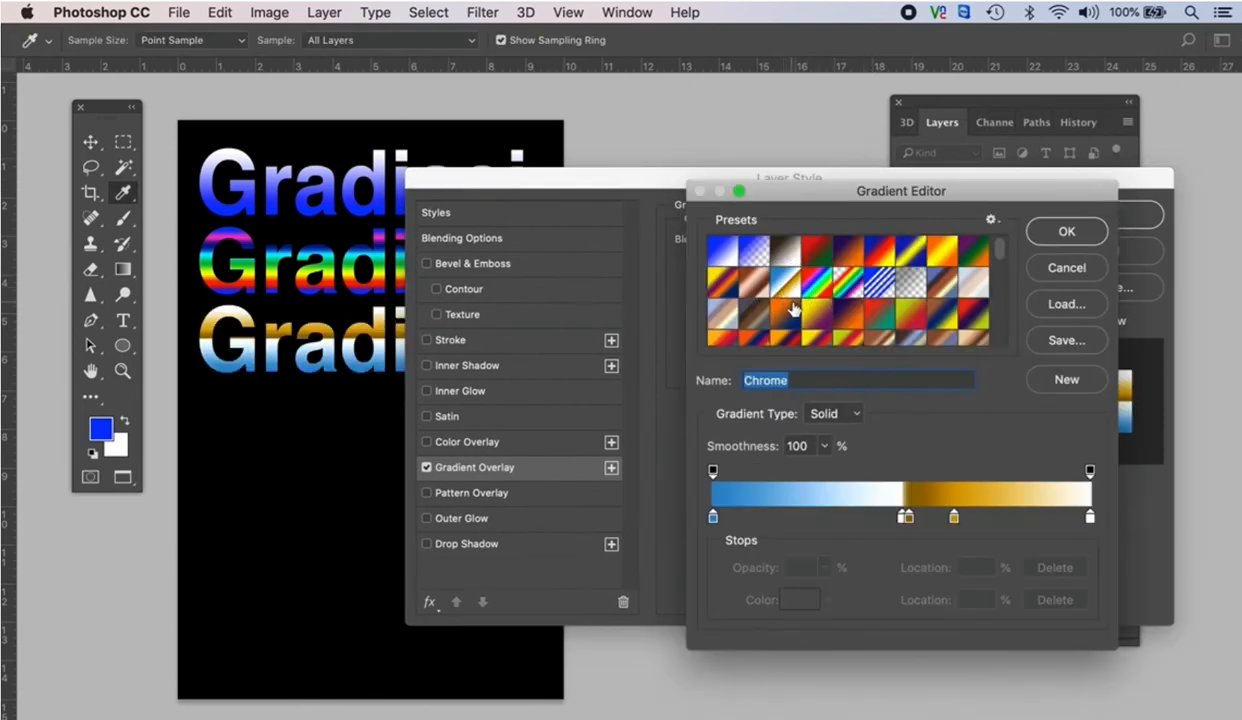
pyautogui.press('alt')
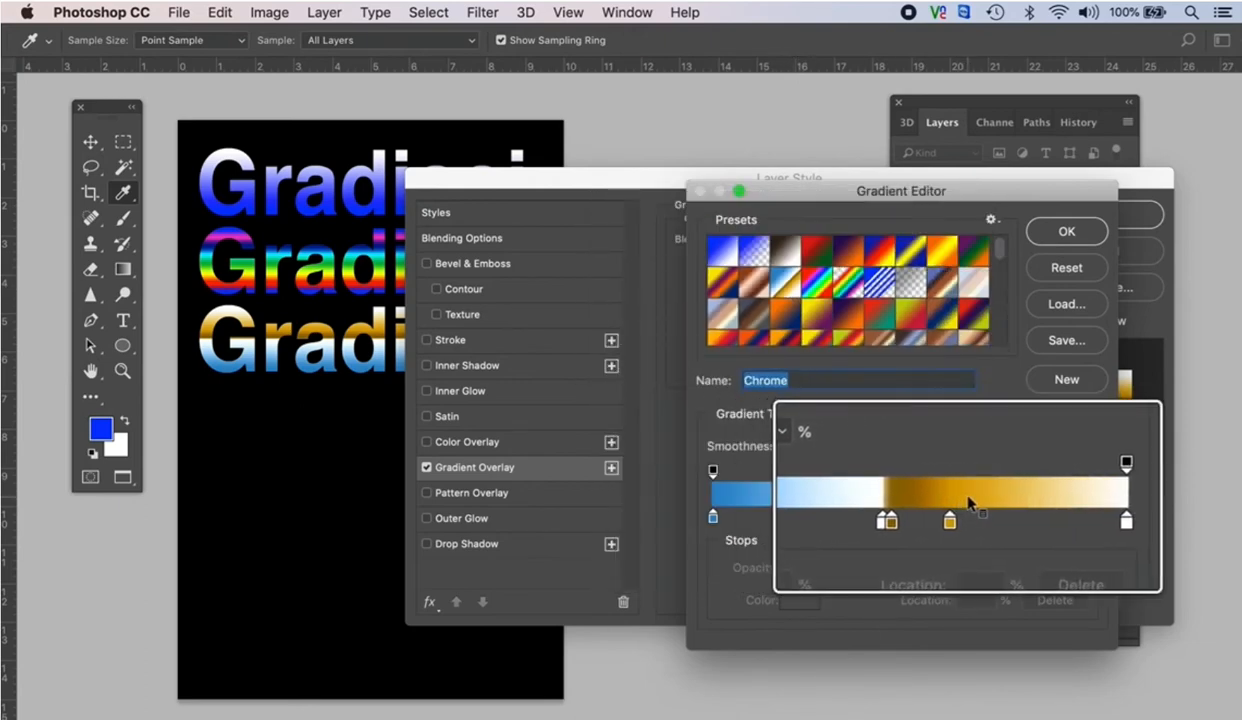
pyautogui.click(1064, 232)
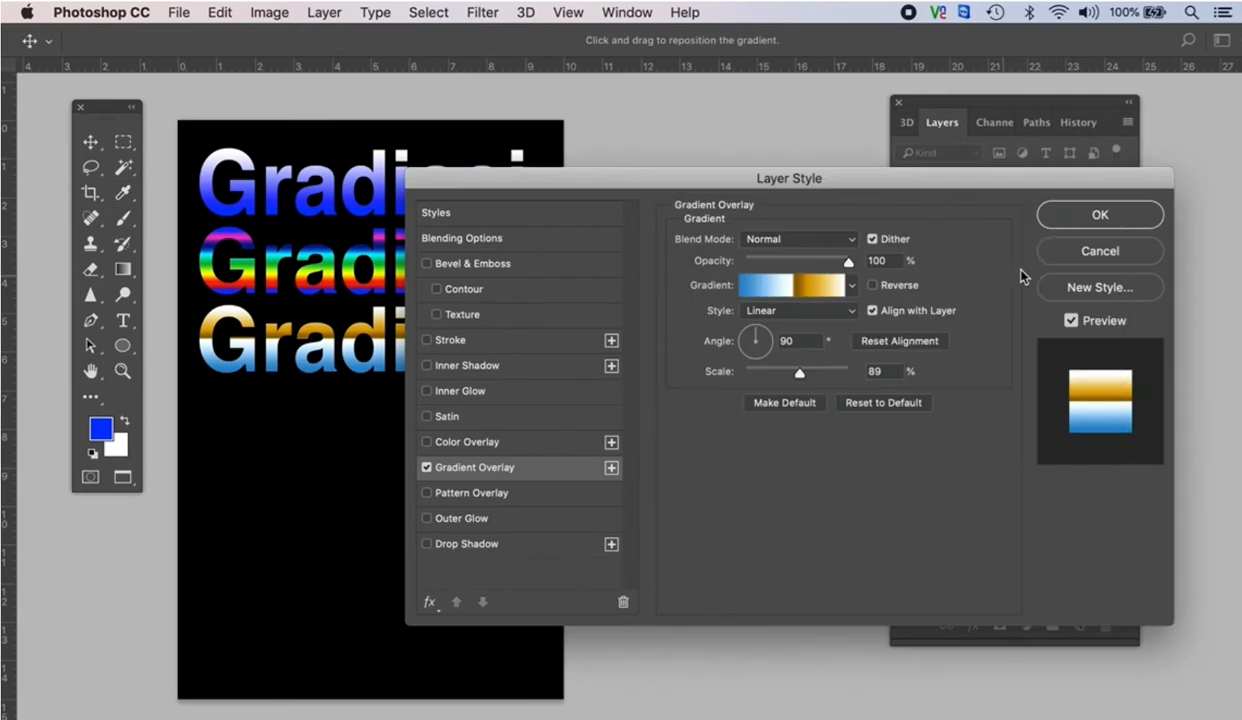
pyautogui.click(1097, 218)
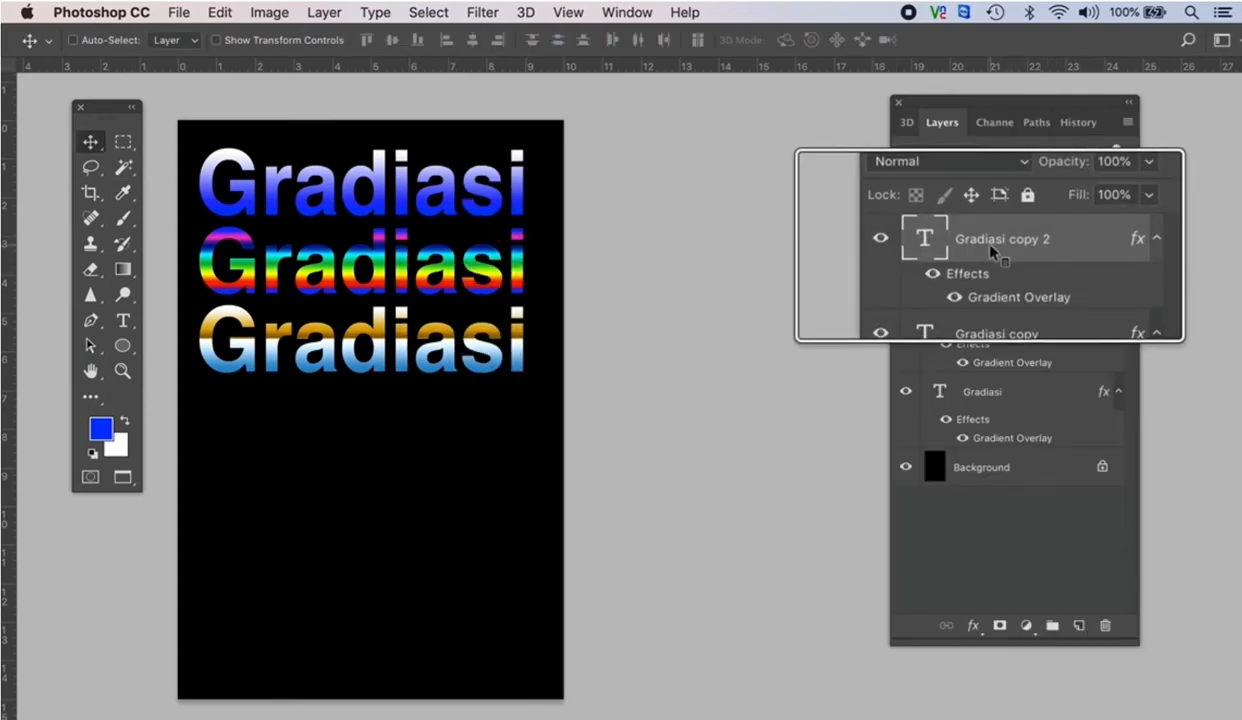
# - Place a duplicate of the Chrome Gradiasi text directly below it as the fourth line and set its Gradient Overlay style to Angle
pyautogui.moveTo(1041, 247); pyautogui.dragTo(1080, 626)
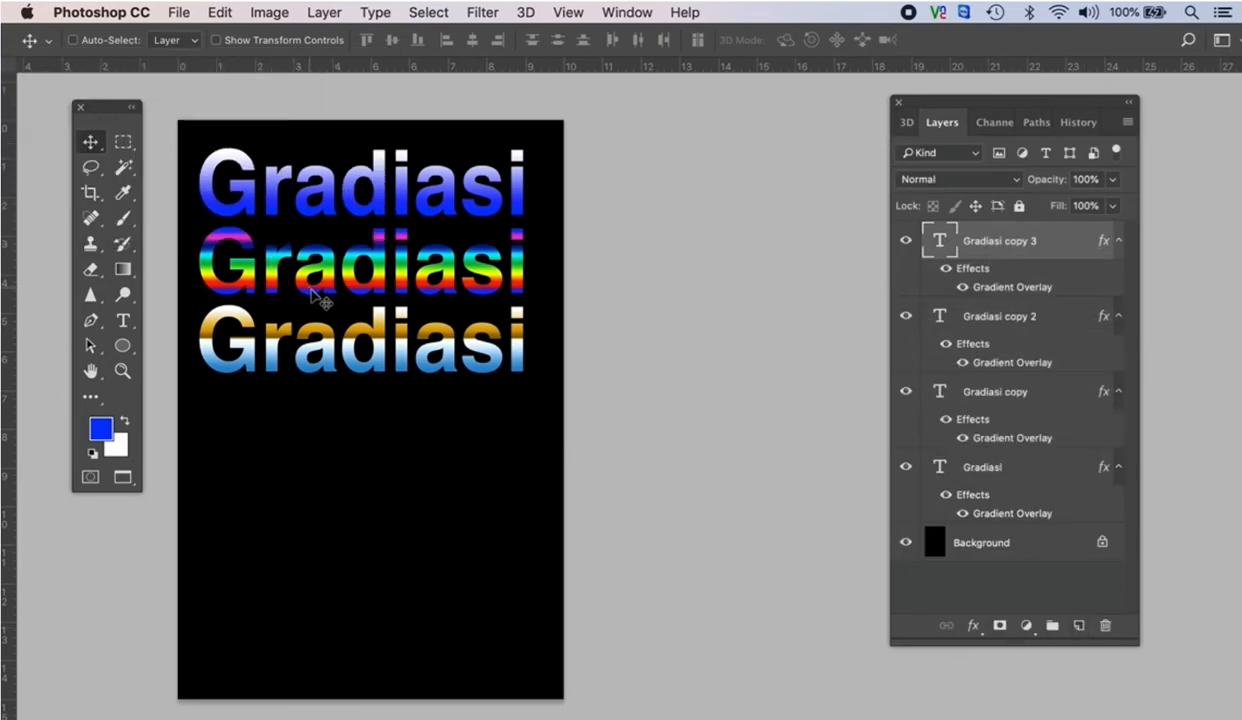
pyautogui.moveTo(336, 355); pyautogui.dragTo(338, 420)
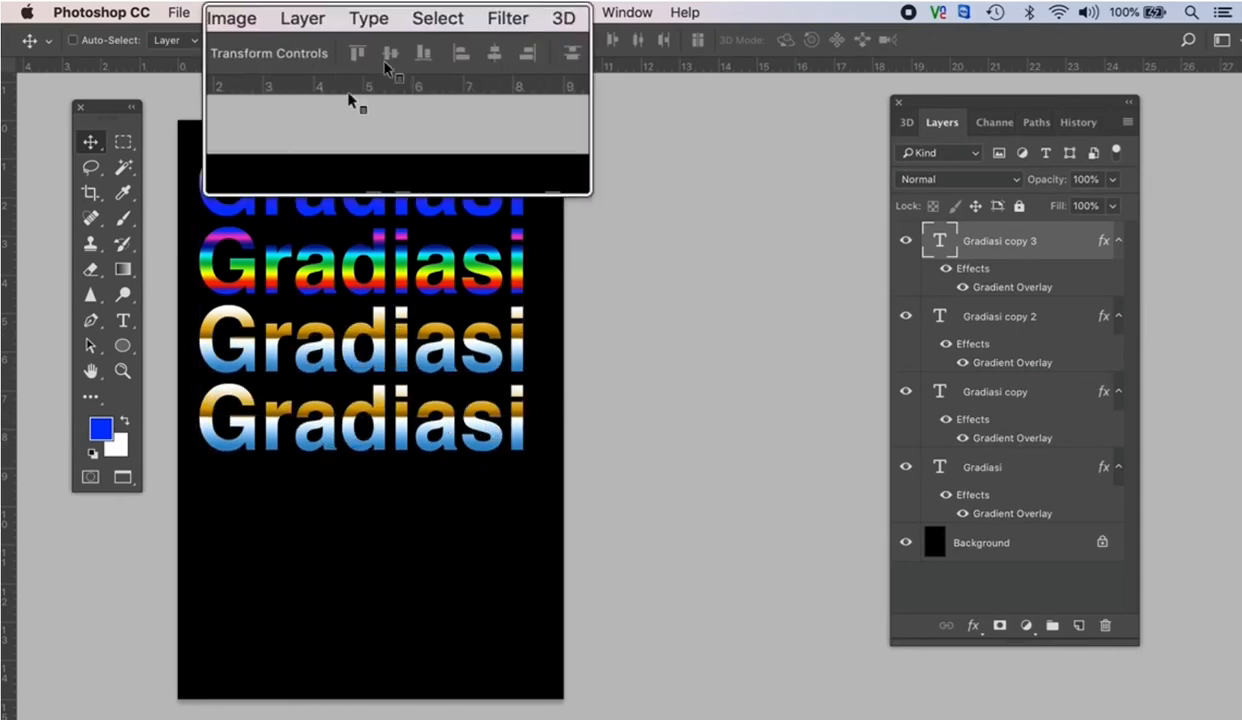
pyautogui.click(330, 13)
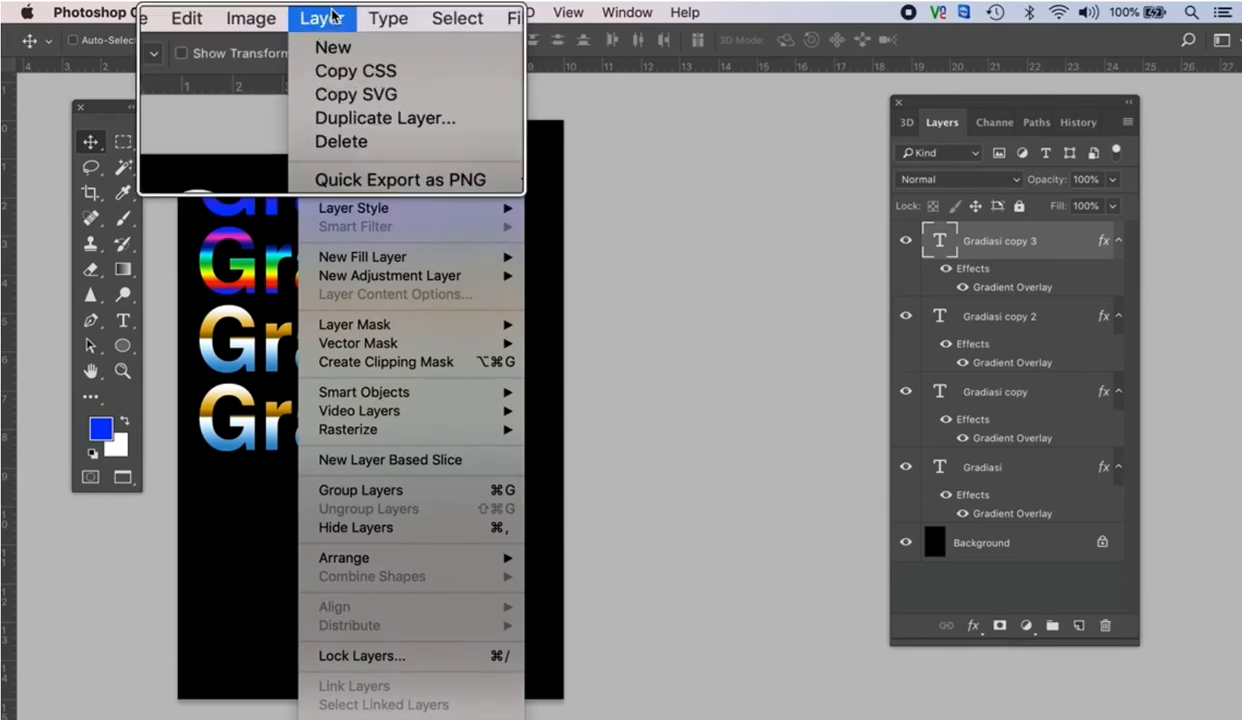
pyautogui.moveTo(433, 210)
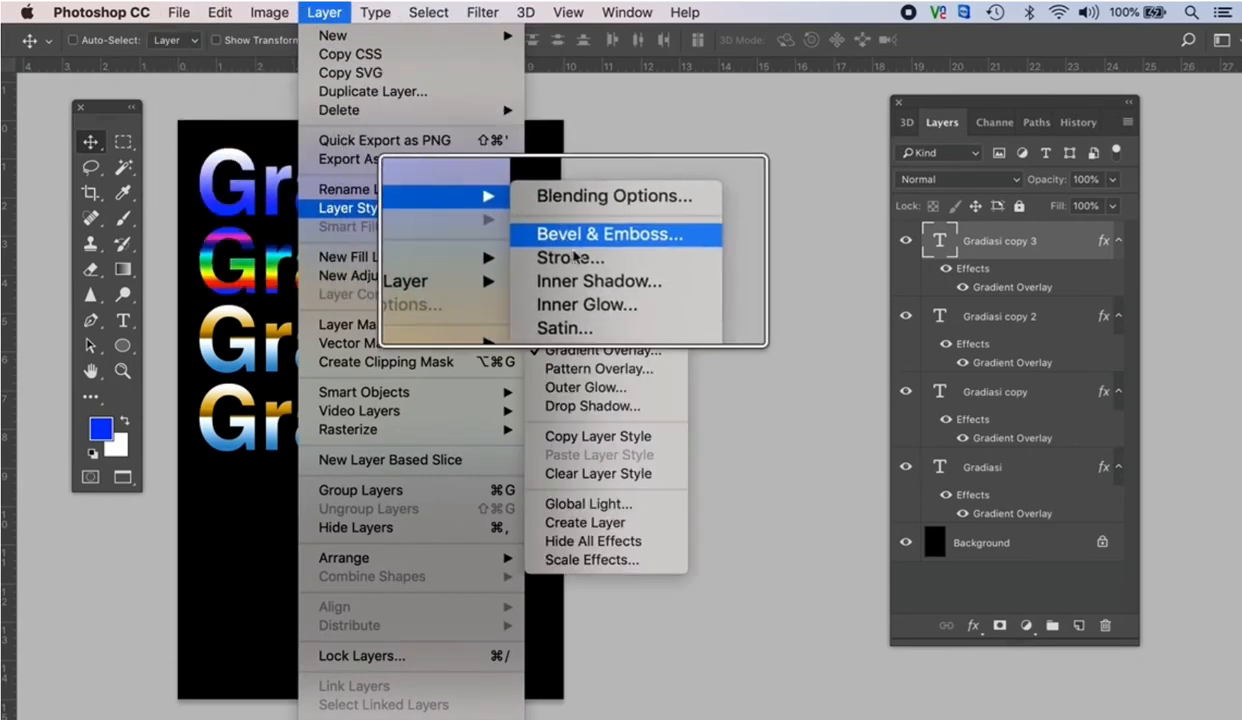
pyautogui.click(575, 349)
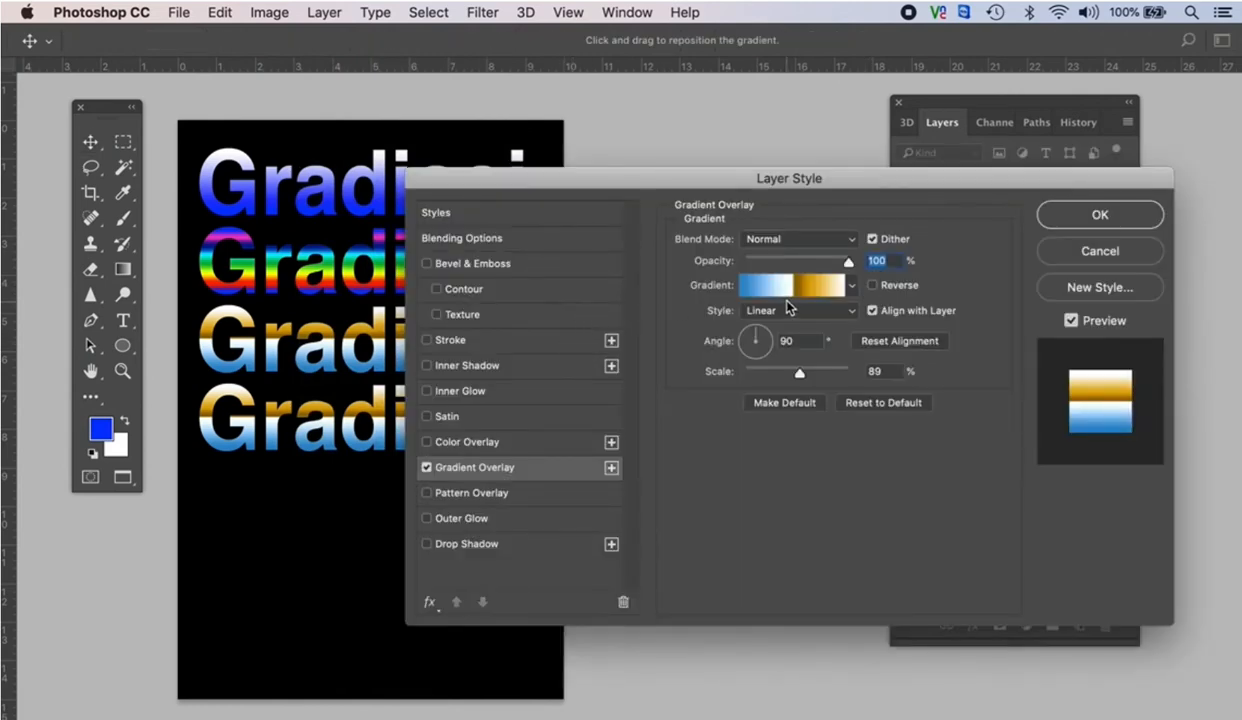
pyautogui.press('alt')
pyautogui.click(853, 314)
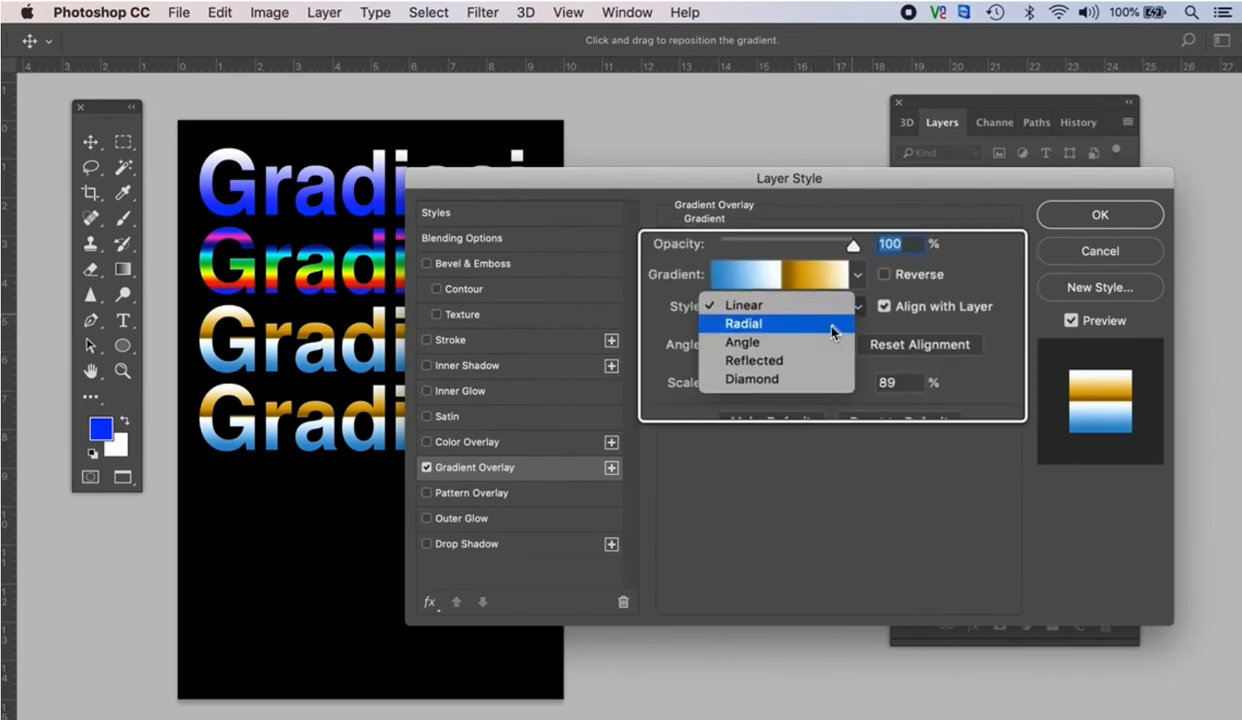
pyautogui.click(787, 341)
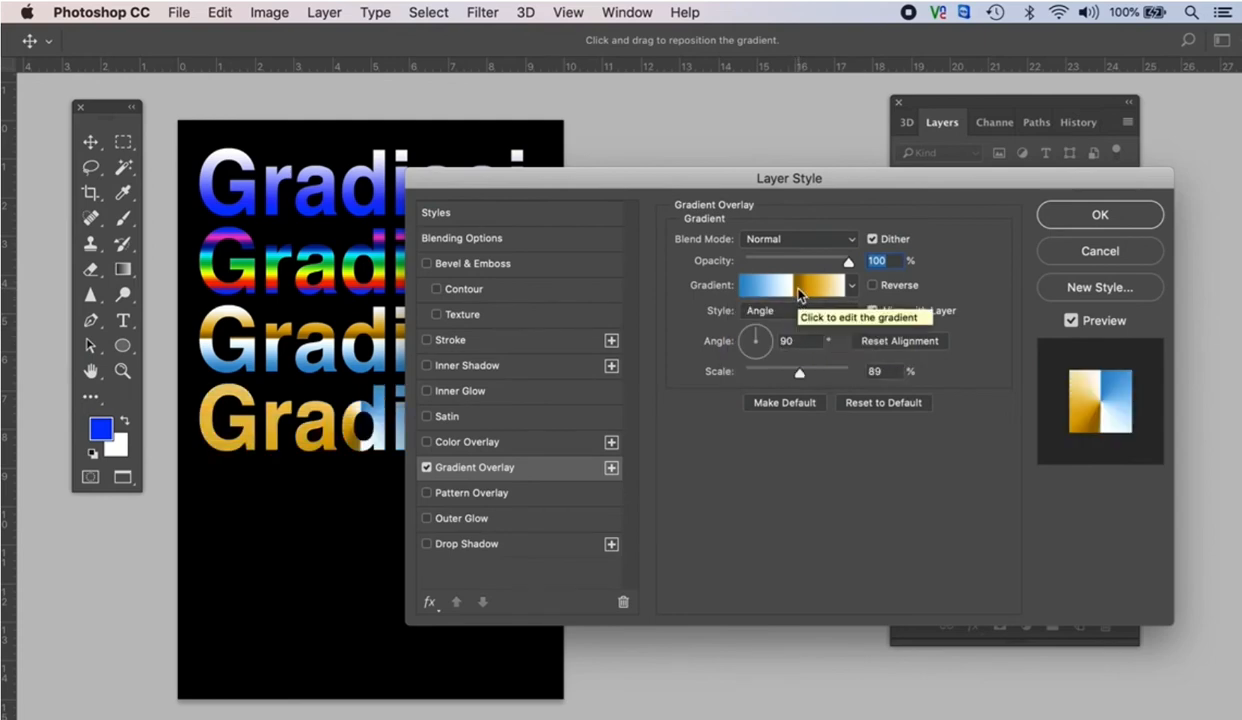
# - Change the fourth Gradiasi line's angle gradient to the Transparent Rainbow preset and apply the layer style
pyautogui.click(799, 290)
pyautogui.press('alt')
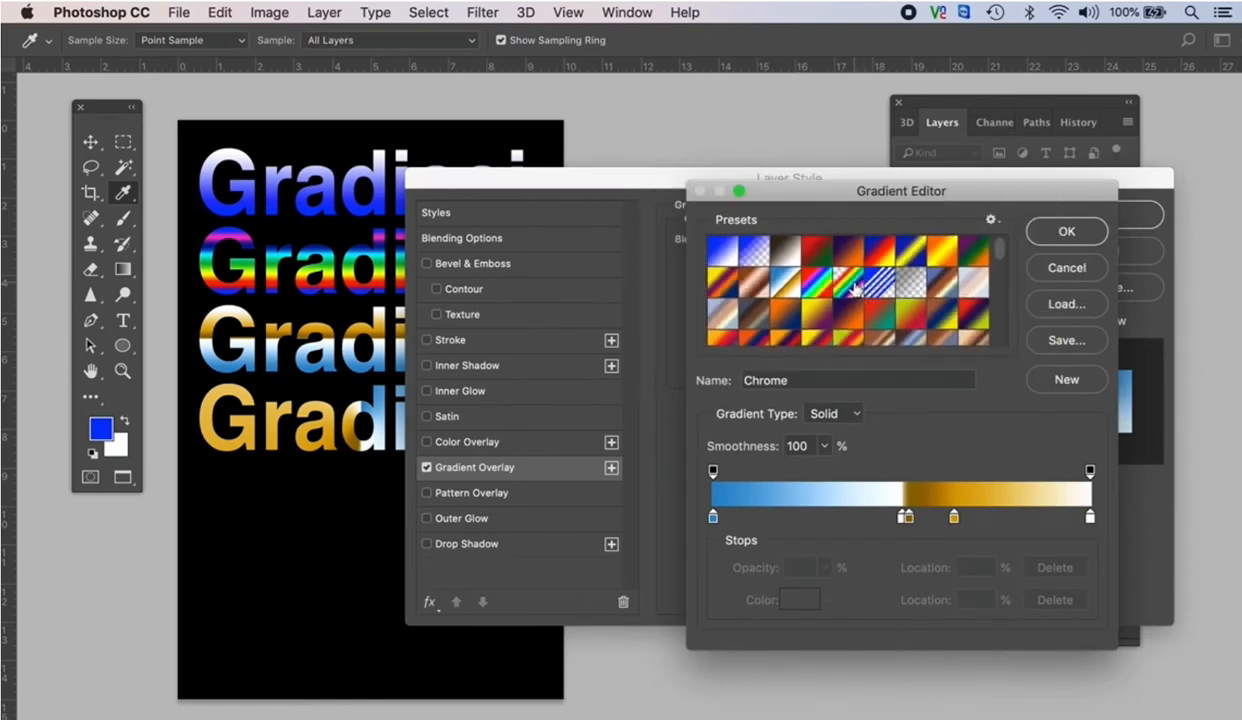
pyautogui.click(853, 287)
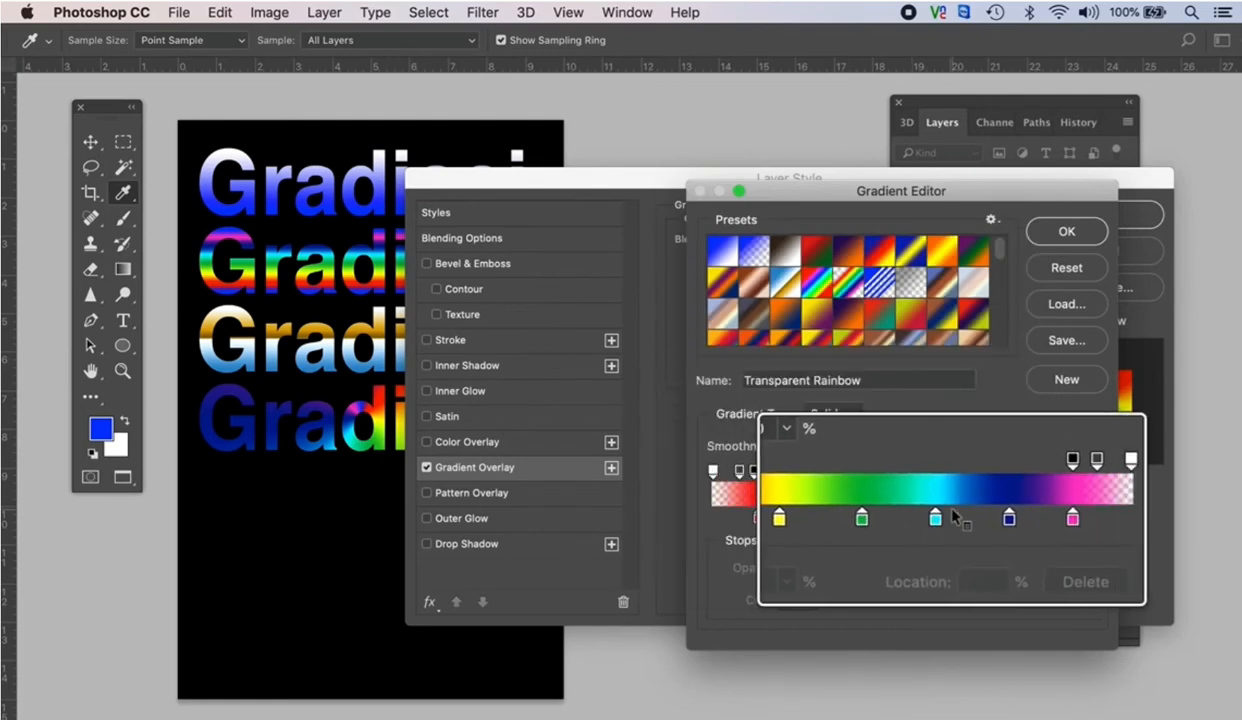
pyautogui.click(1067, 231)
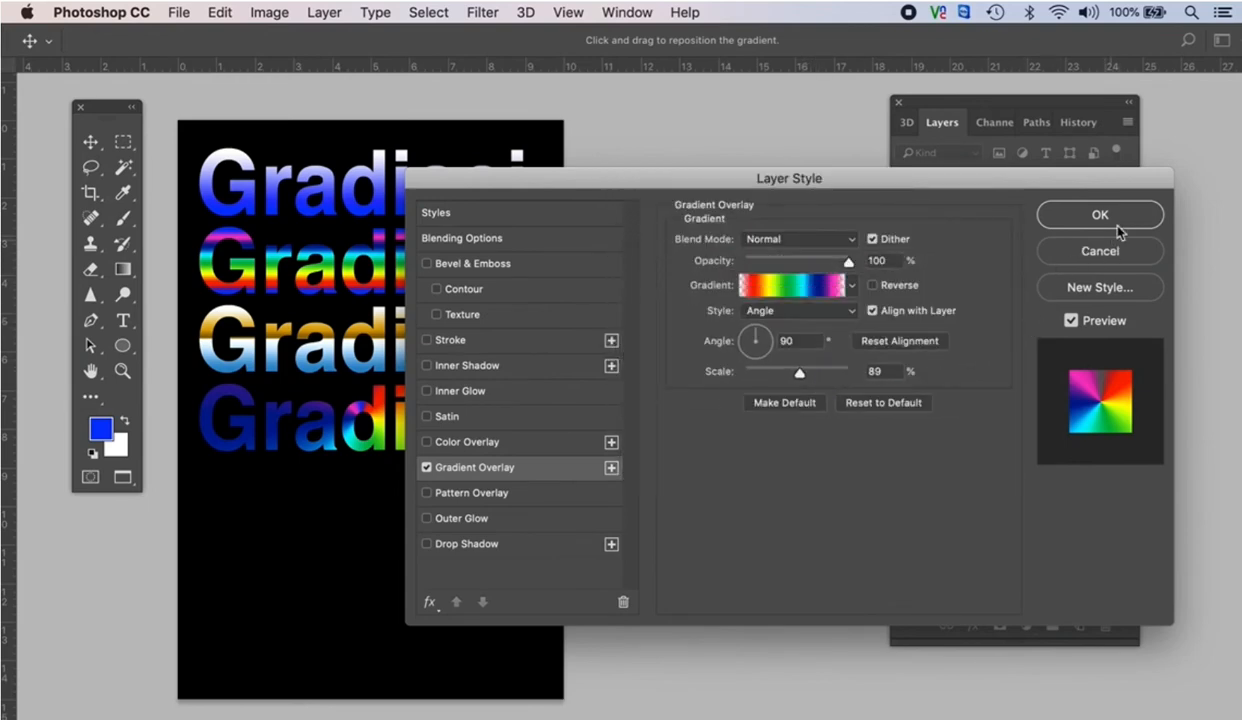
pyautogui.click(1092, 214)
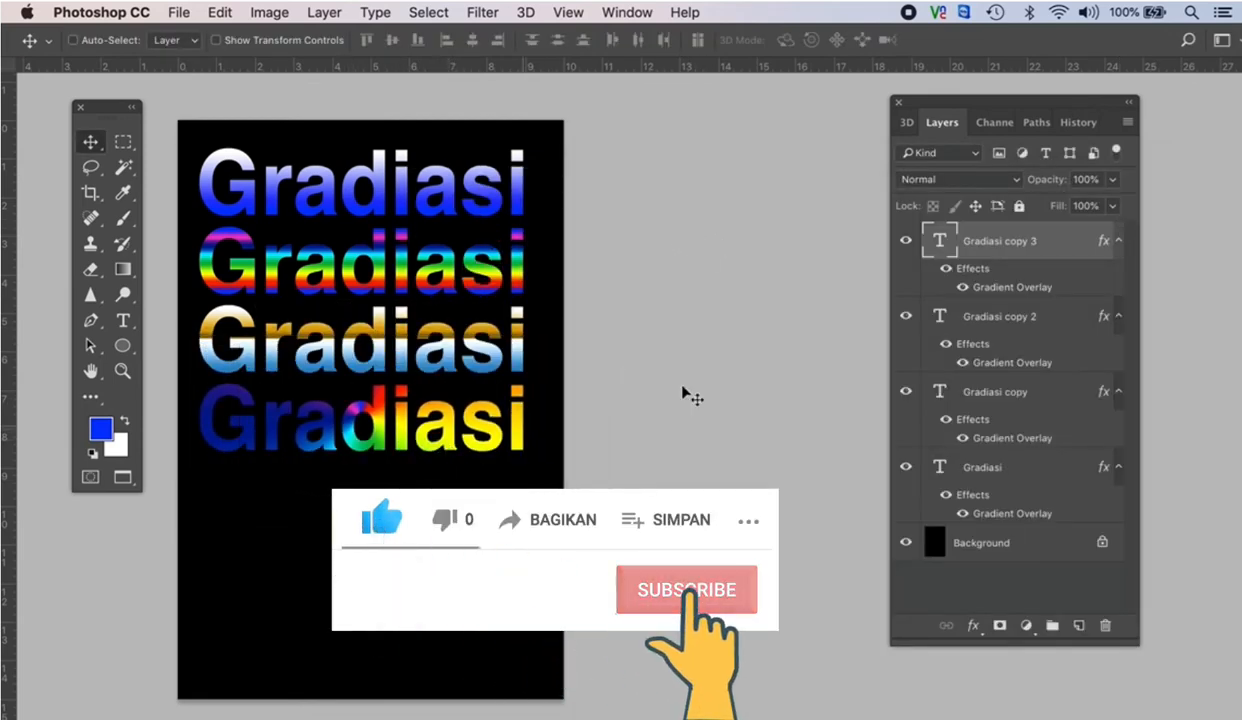
# - Duplicate the fourth Gradiasi text layer and place the copy directly below it as the fifth line
pyautogui.moveTo(1055, 250); pyautogui.dragTo(1079, 627)
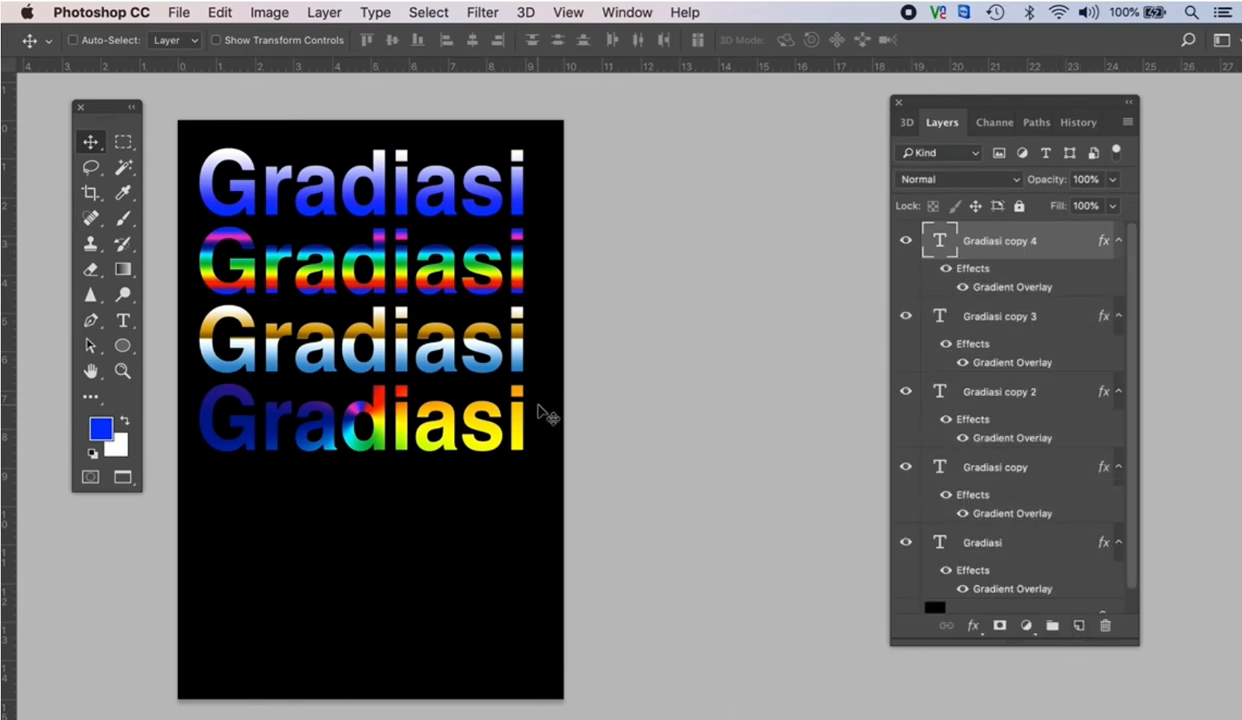
pyautogui.moveTo(365, 284); pyautogui.dragTo(373, 359)
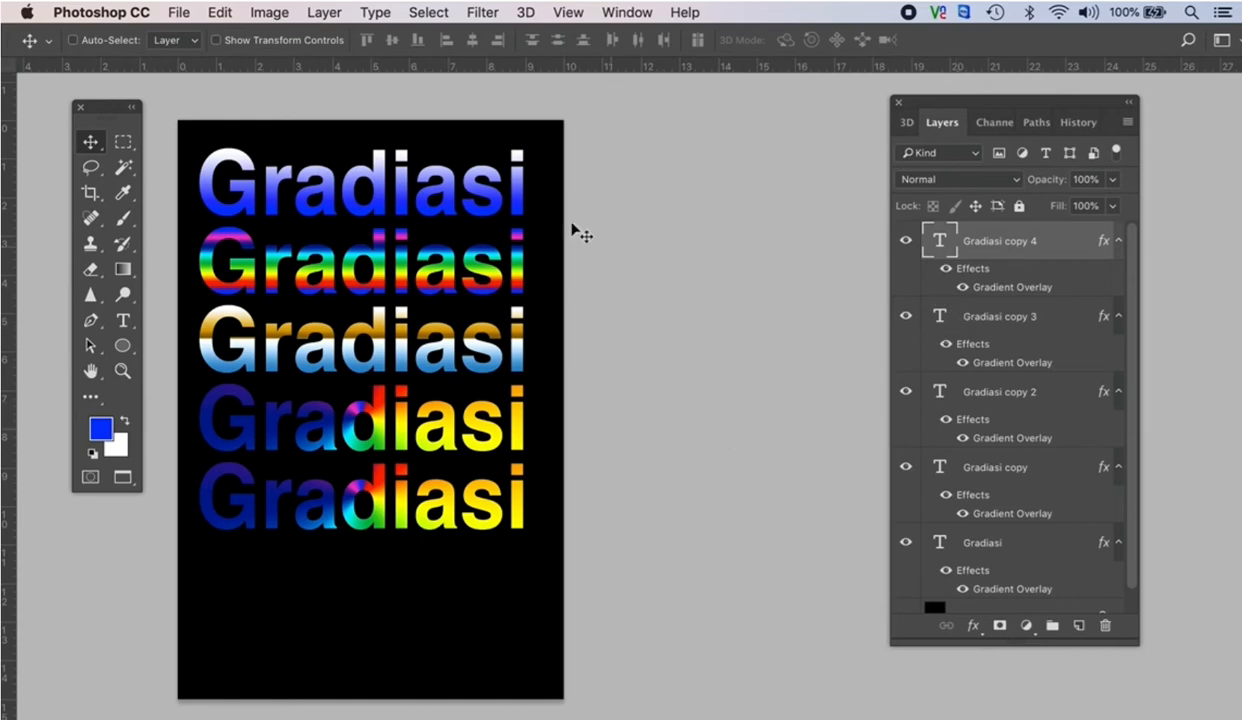
# - Open the gradient of the fifth Gradiasi line's Gradient Overlay for editing, keeping the text lines in view
pyautogui.click(321, 13)
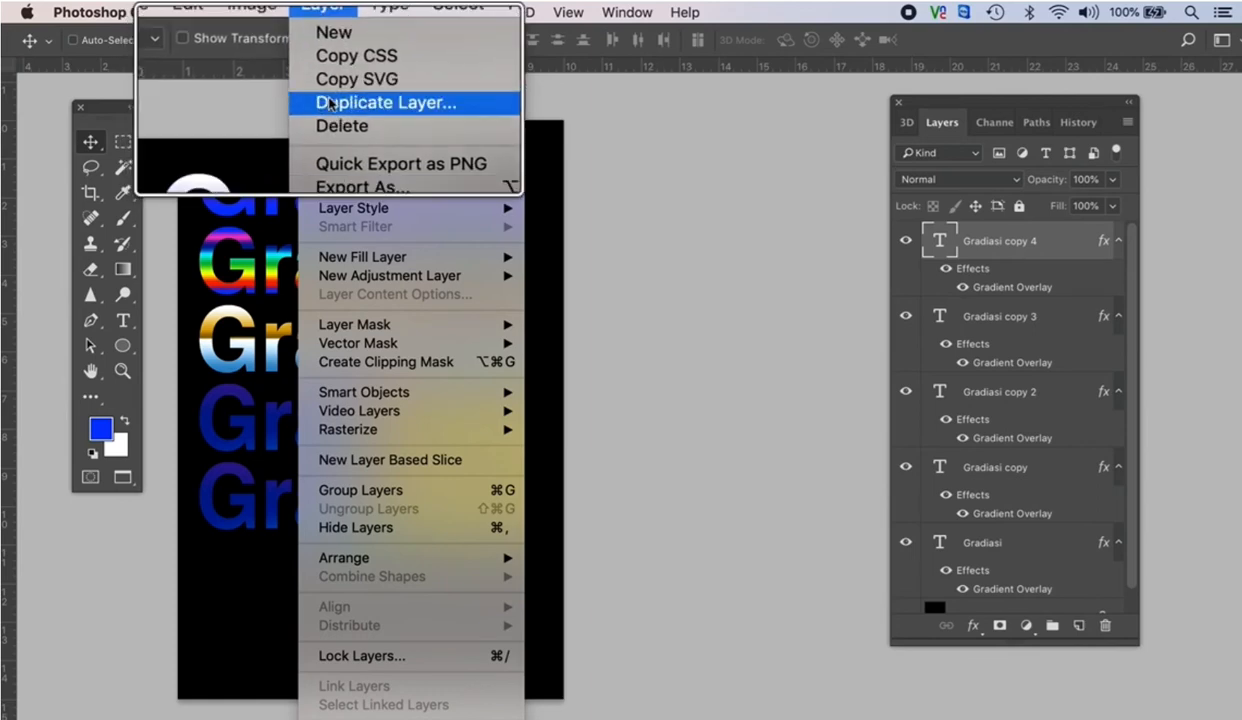
pyautogui.moveTo(403, 208)
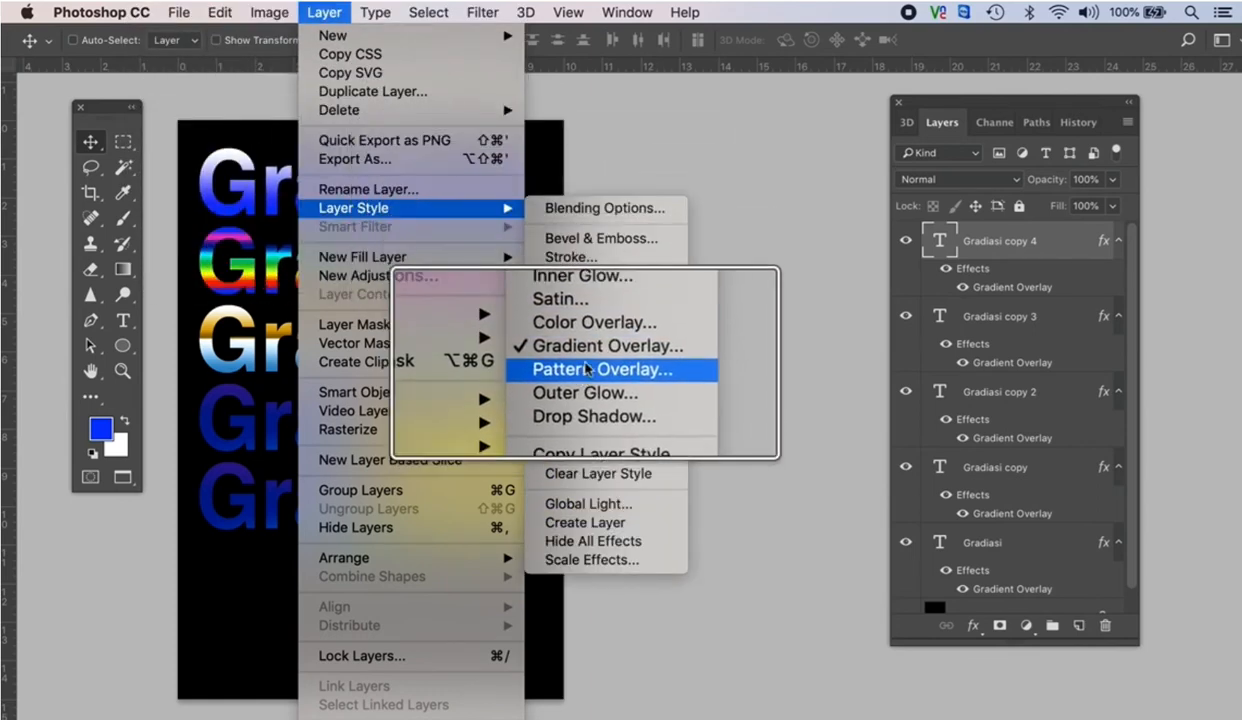
pyautogui.click(586, 350)
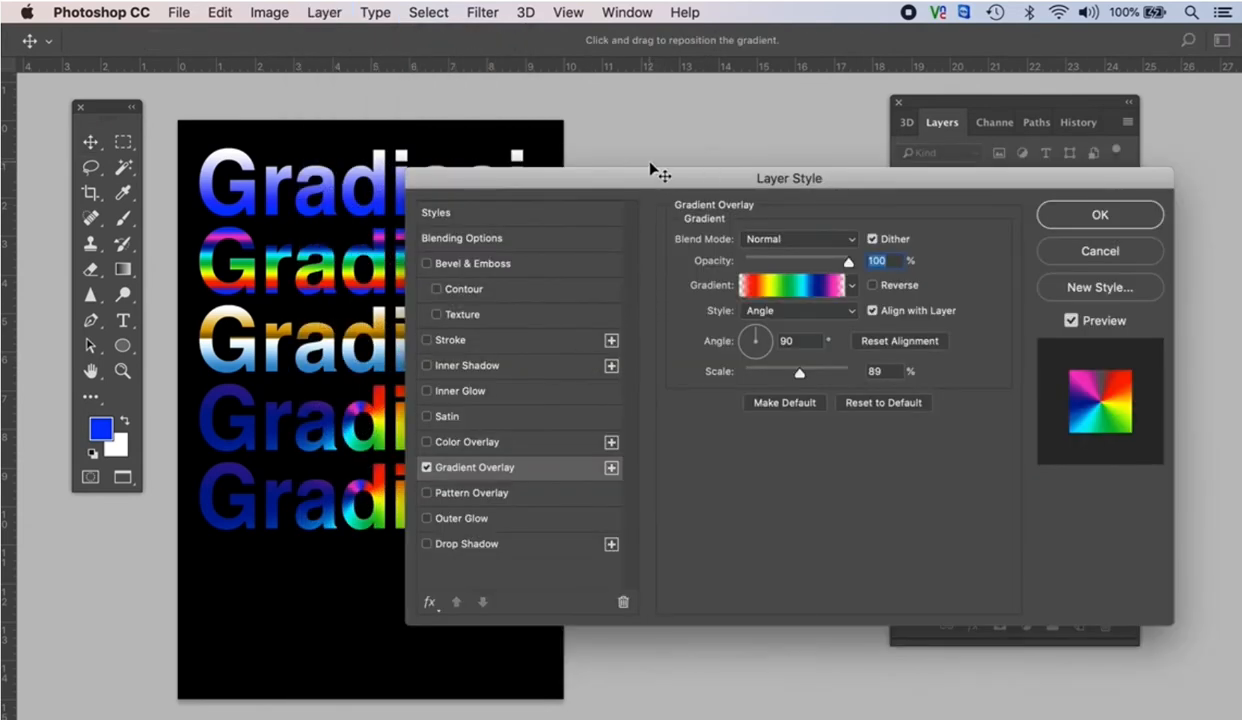
pyautogui.moveTo(658, 175); pyautogui.dragTo(745, 118)
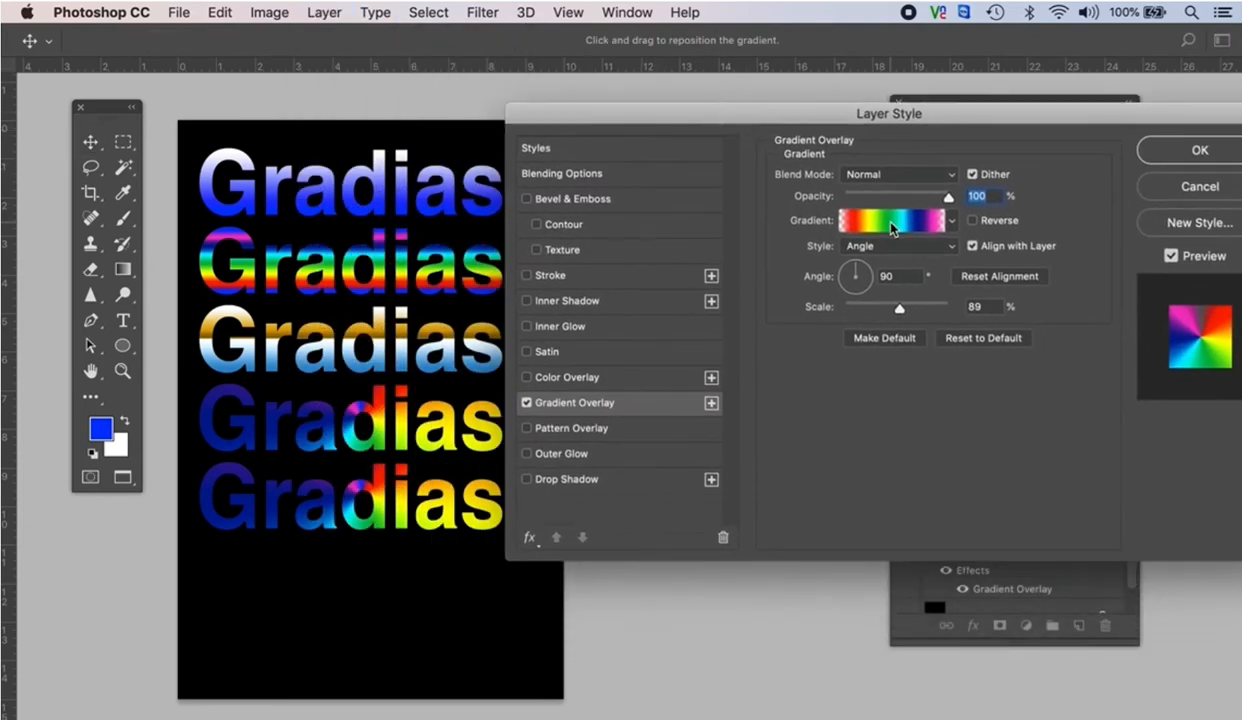
pyautogui.click(893, 228)
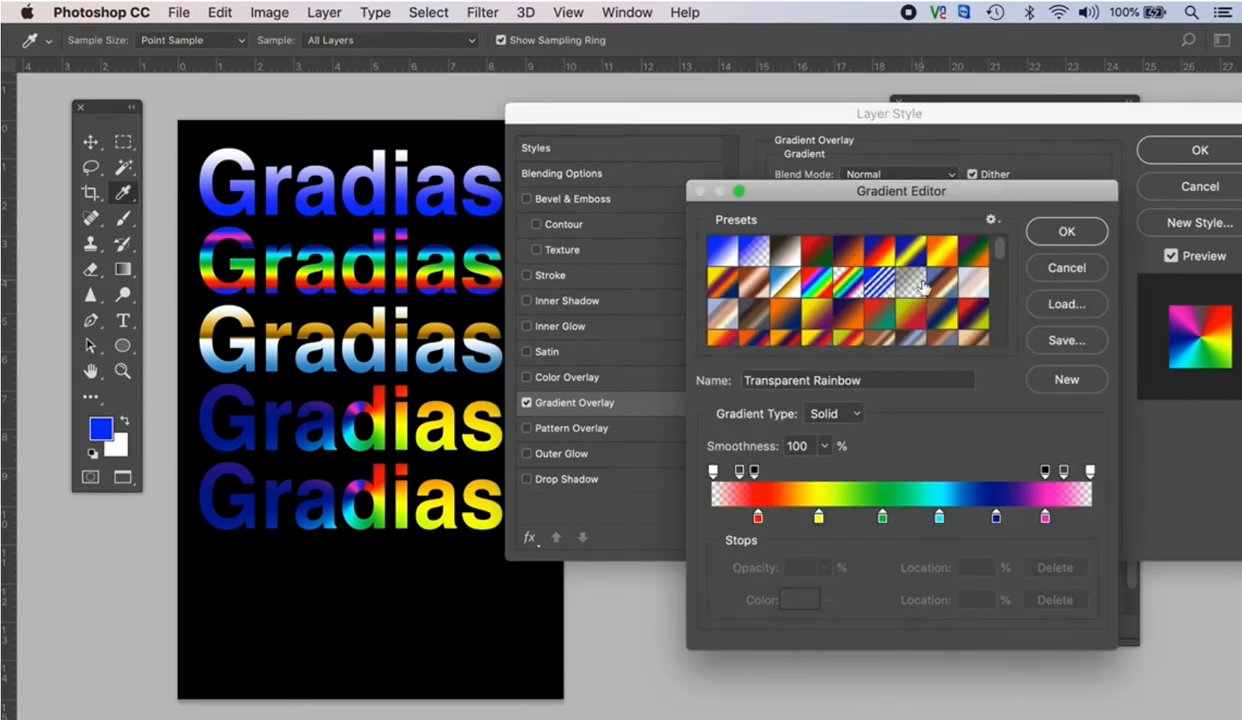
# - Try the Sunrise, Ultra-Violet and Noisy Spectrum presets on the fifth Gradiasi line's gradient
pyautogui.scroll(-5, 922, 287)
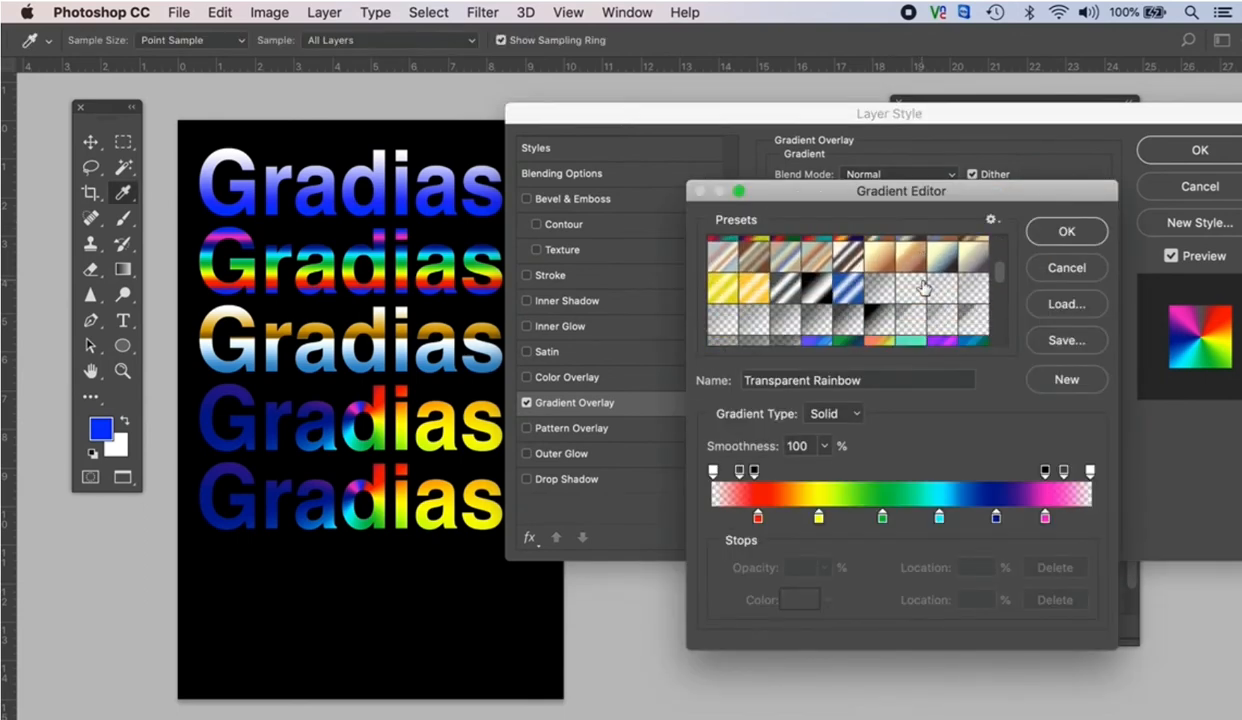
pyautogui.scroll(-2, 922, 287)
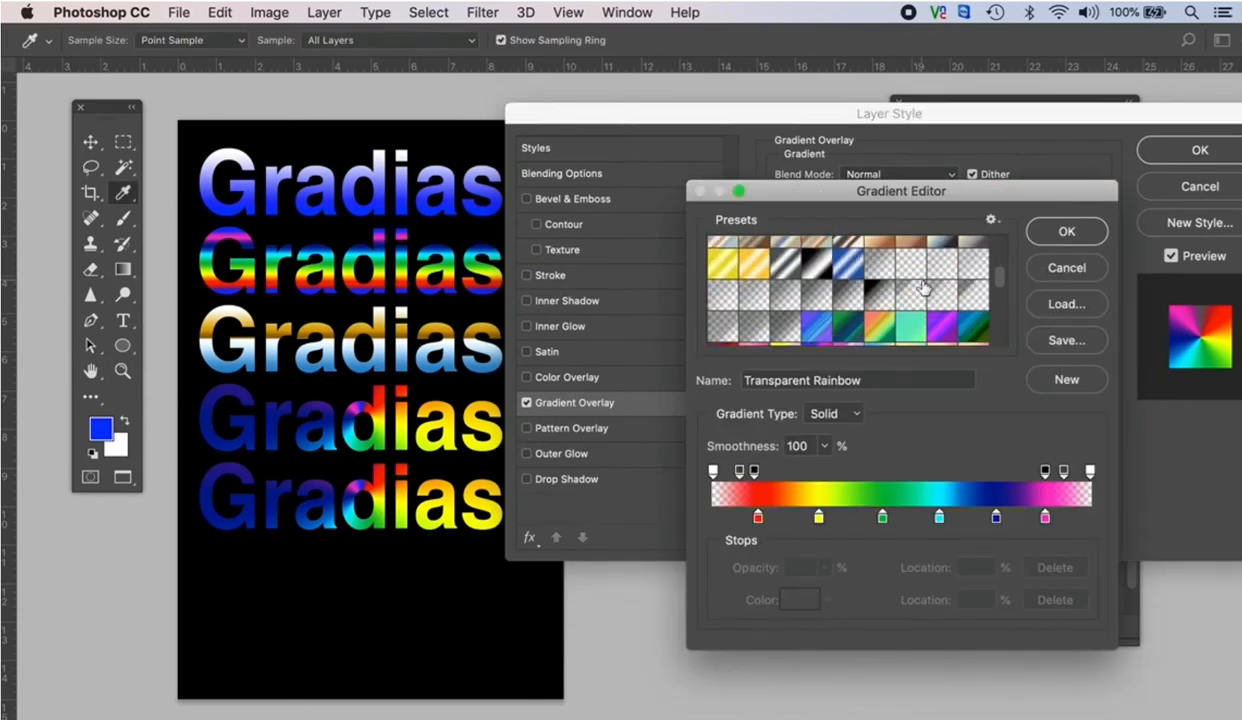
pyautogui.click(875, 328)
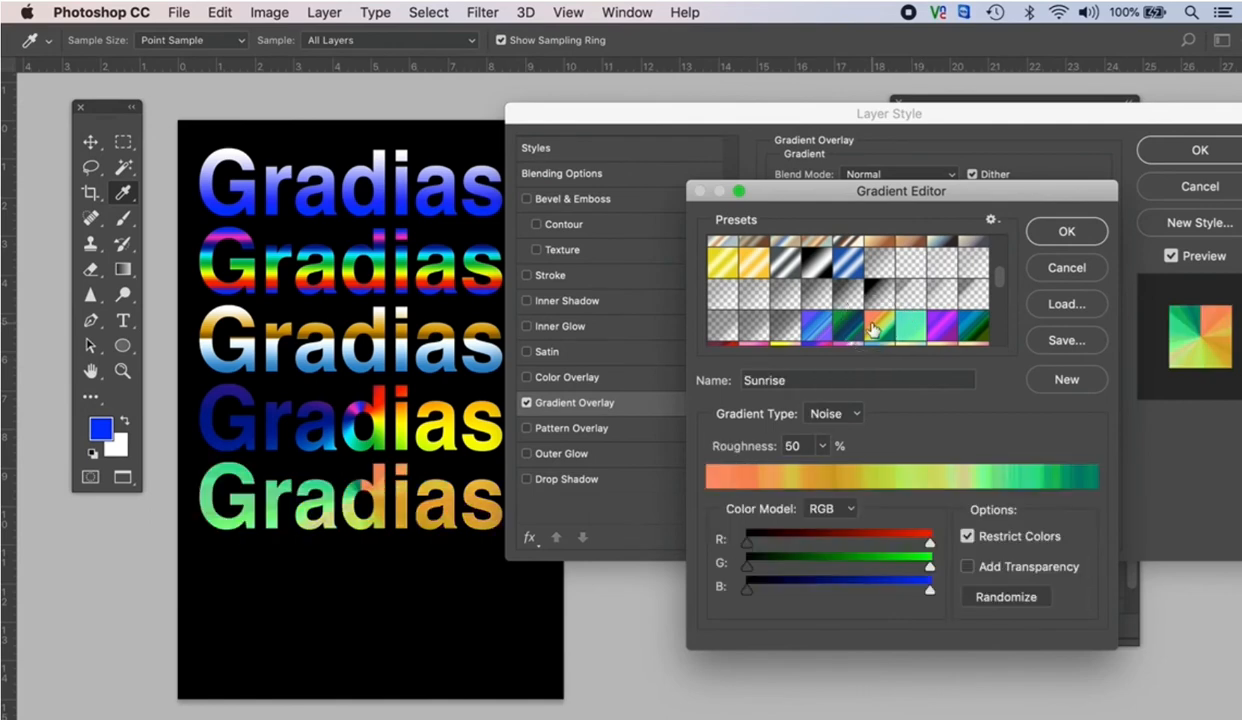
pyautogui.scroll(-2, 873, 330)
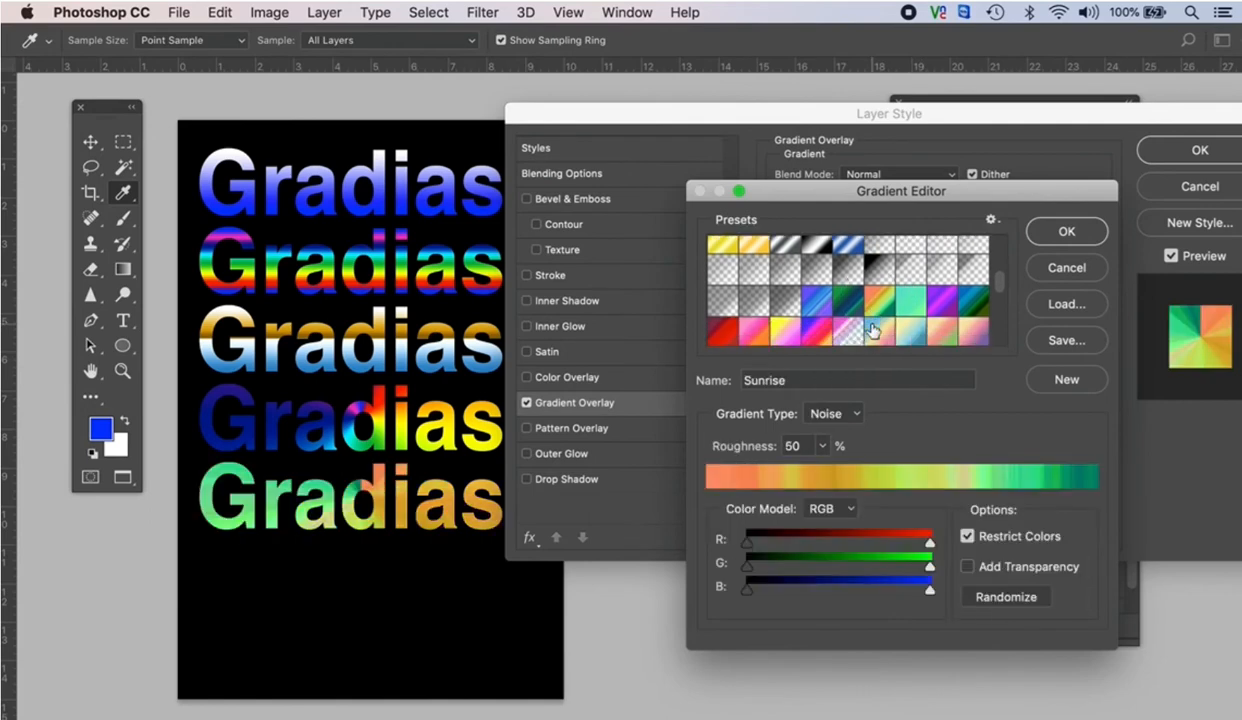
pyautogui.click(795, 333)
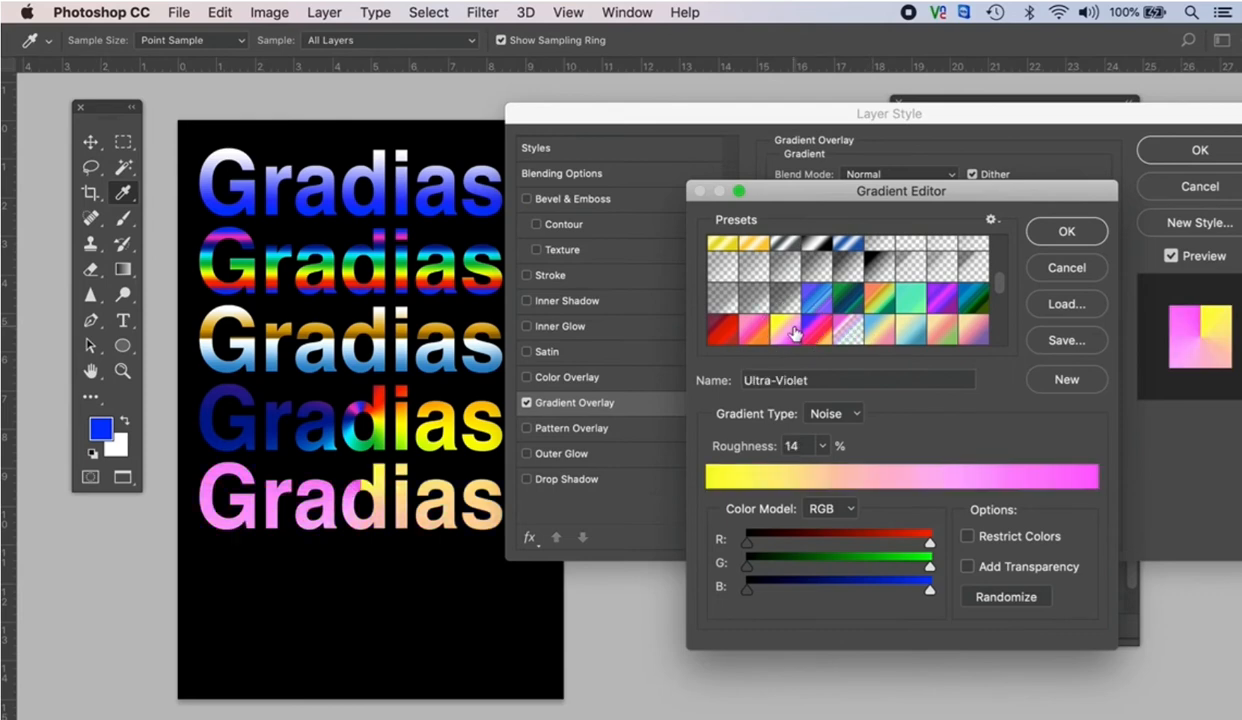
pyautogui.click(820, 332)
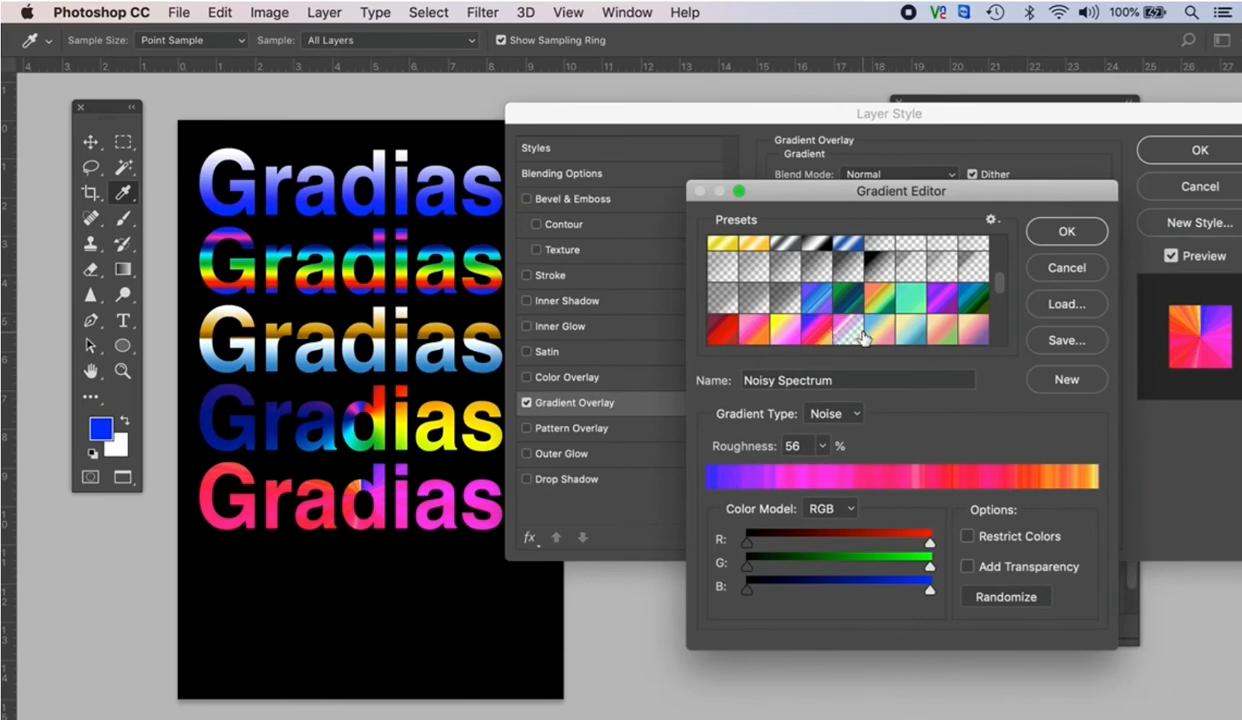
# - Set the fifth Gradiasi line's gradient to the Spectrum preset from the end of the preset list and apply the layer style
pyautogui.scroll(-1, 862, 337)
pyautogui.scroll(-2, 866, 336)
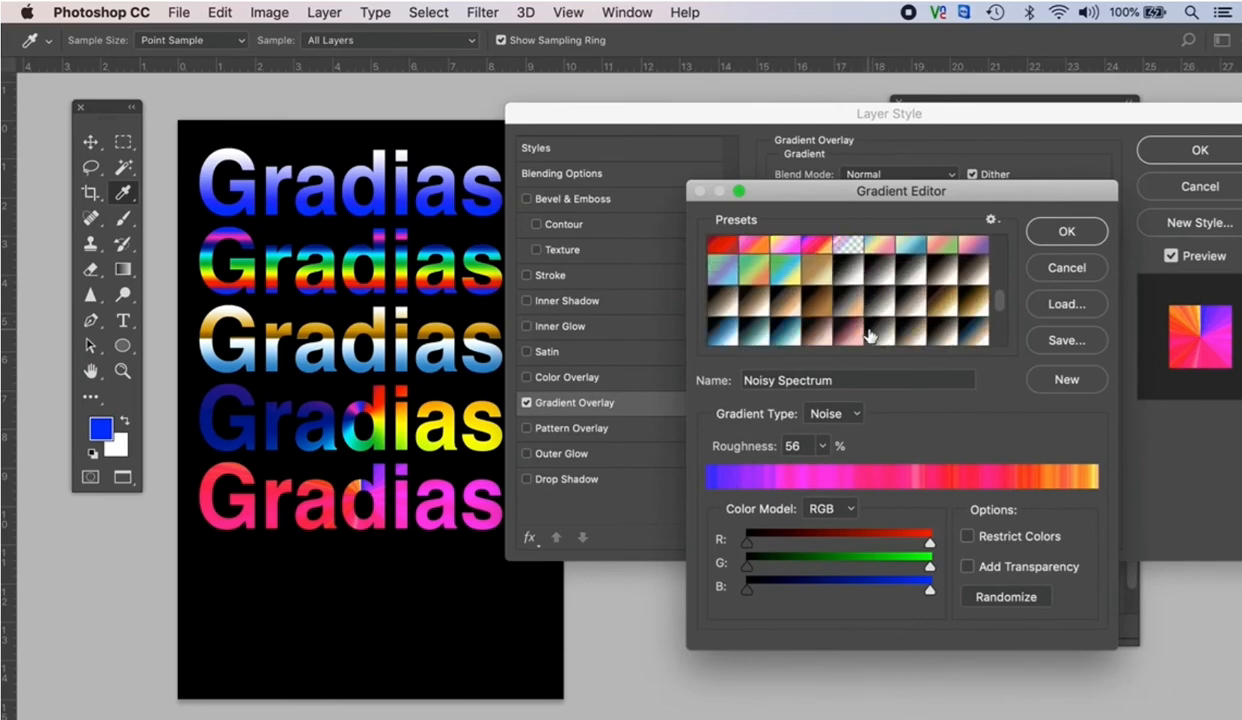
pyautogui.scroll(-2, 869, 335)
pyautogui.scroll(-1, 870, 335)
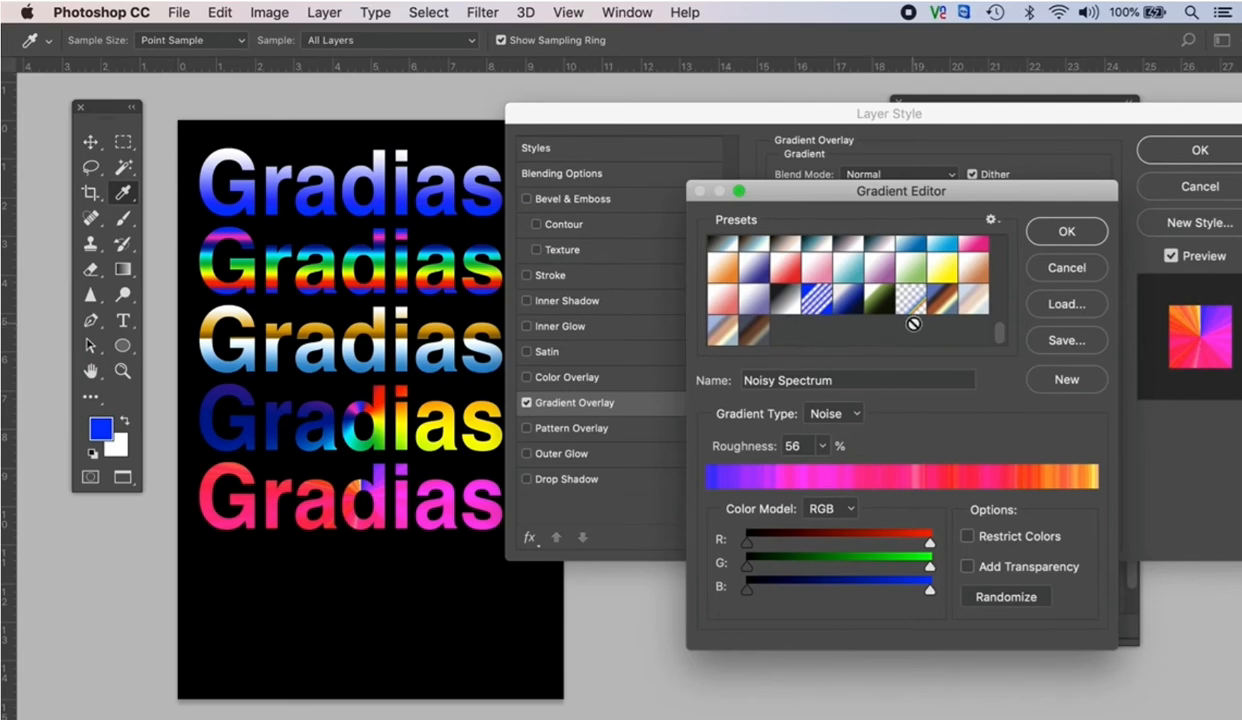
pyautogui.click(943, 313)
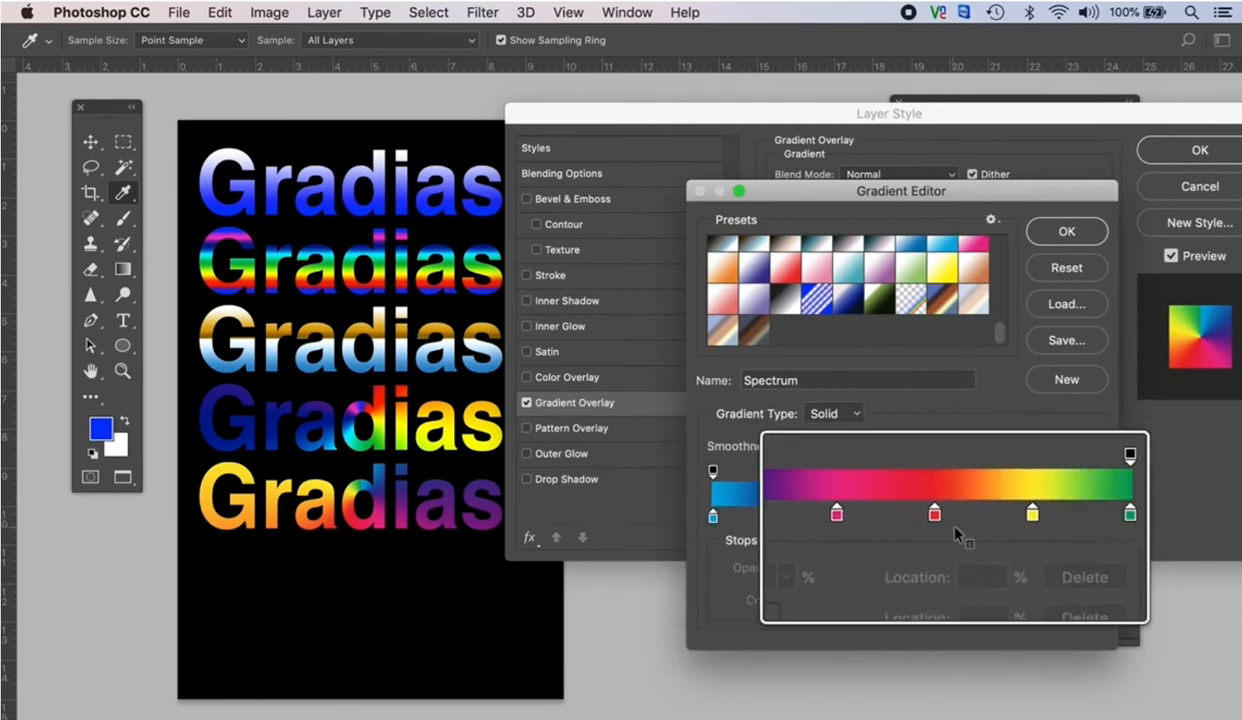
pyautogui.click(1058, 233)
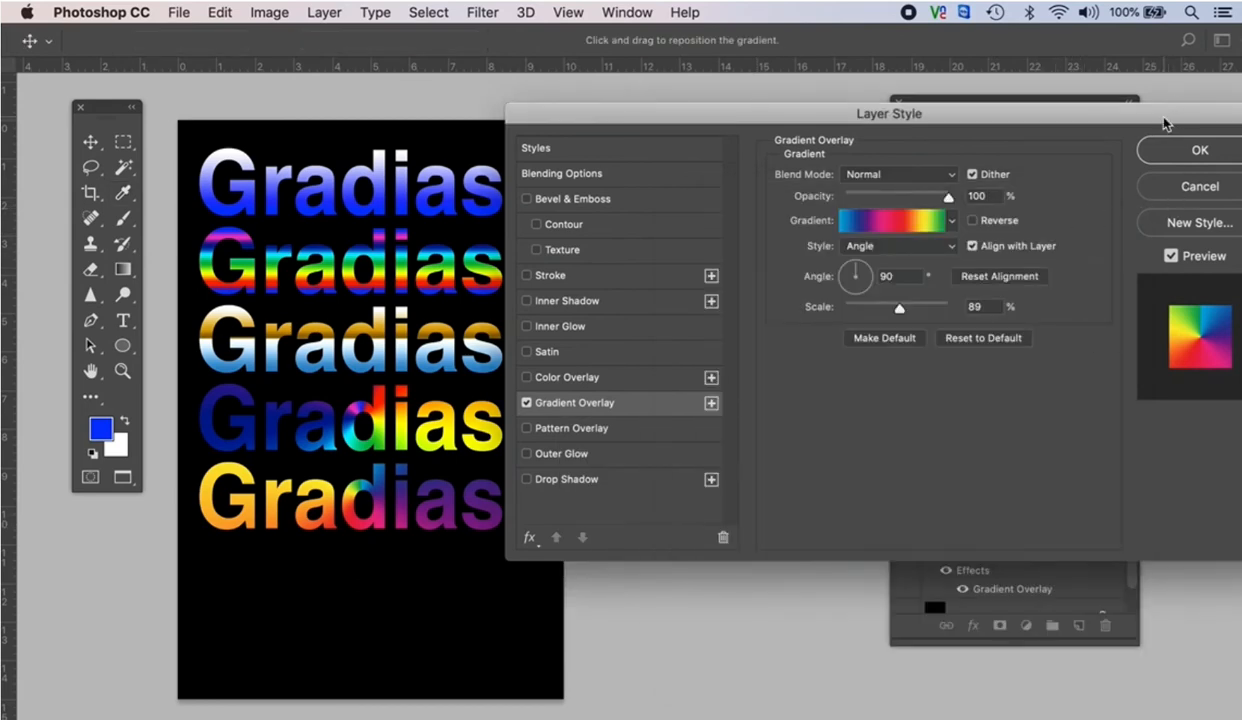
pyautogui.moveTo(1163, 120); pyautogui.dragTo(937, 124)
pyautogui.click(965, 158)
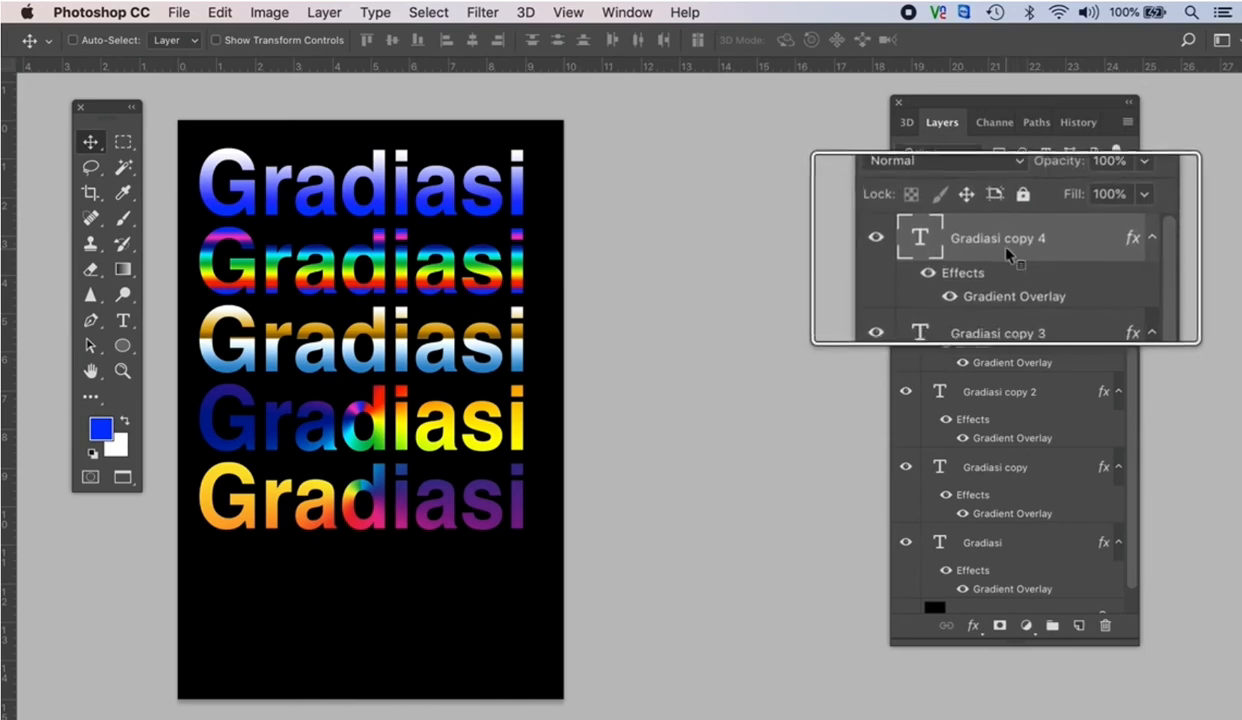
# - Duplicate the fifth Gradiasi text layer and place the copy directly below it as the sixth line
pyautogui.moveTo(1017, 241); pyautogui.dragTo(1079, 624)
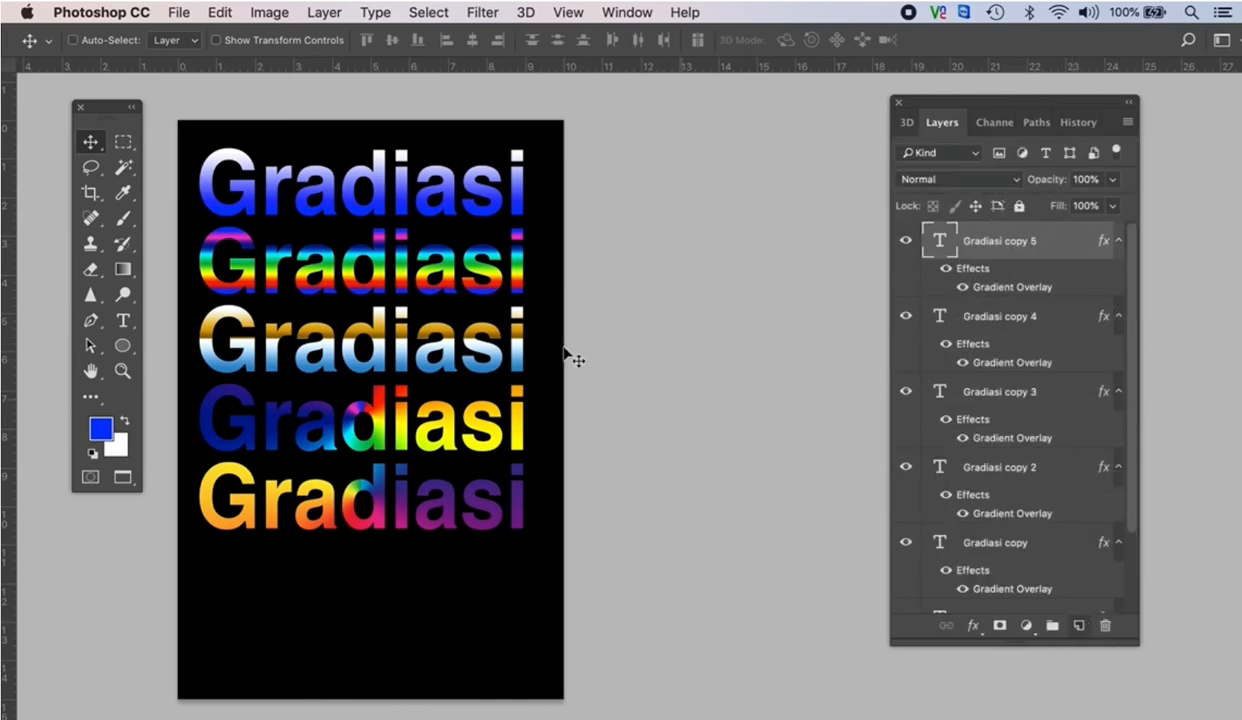
pyautogui.click(354, 510)
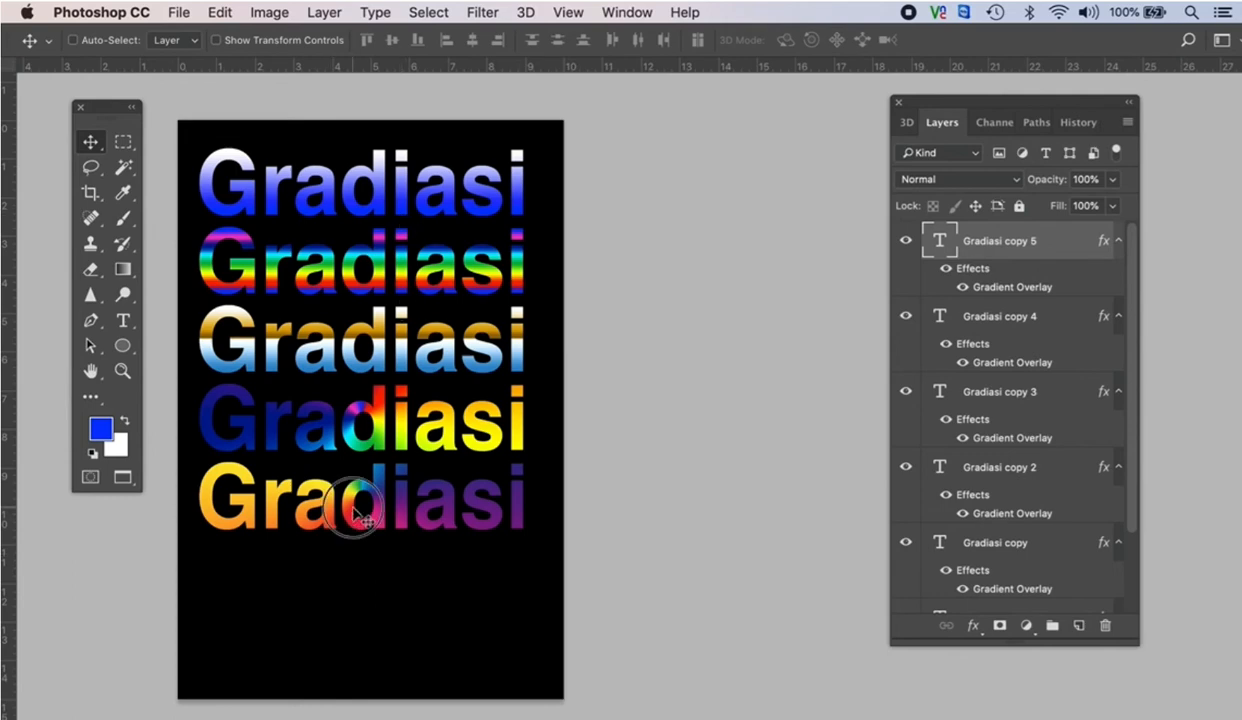
pyautogui.moveTo(354, 510); pyautogui.dragTo(357, 590)
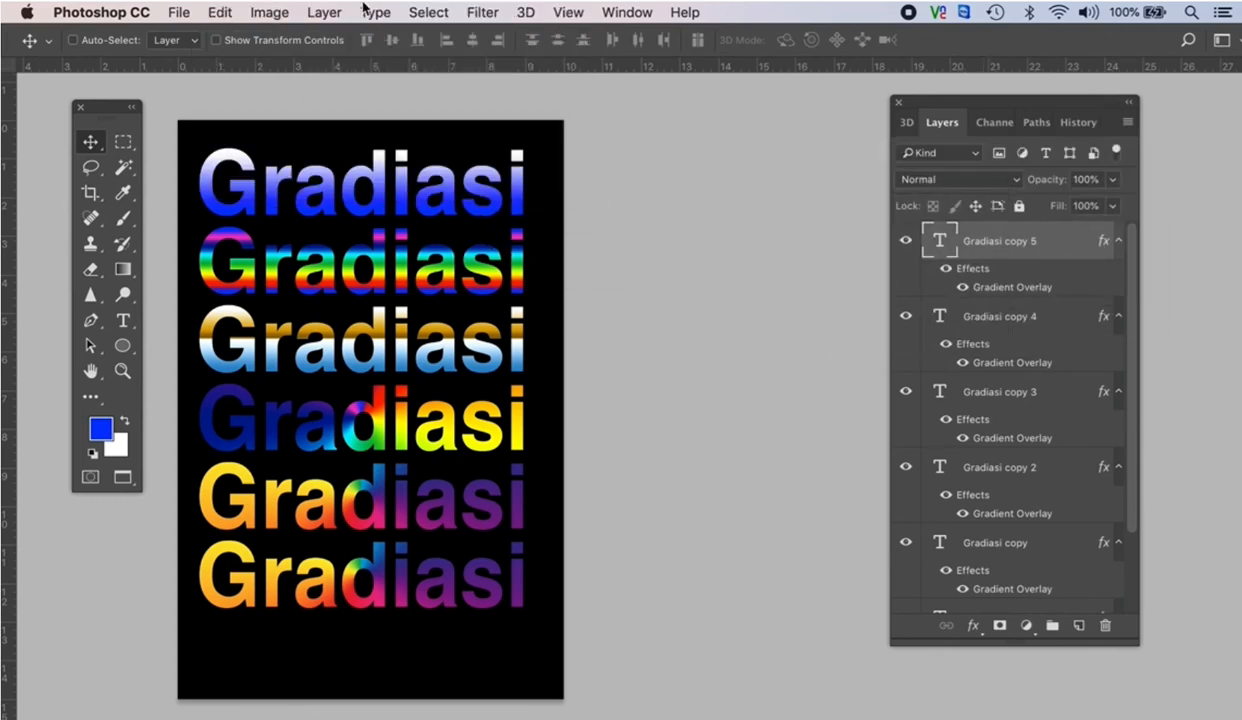
# - Set the Gradient Overlay style of the sixth Gradiasi line to Linear
pyautogui.click(324, 12)
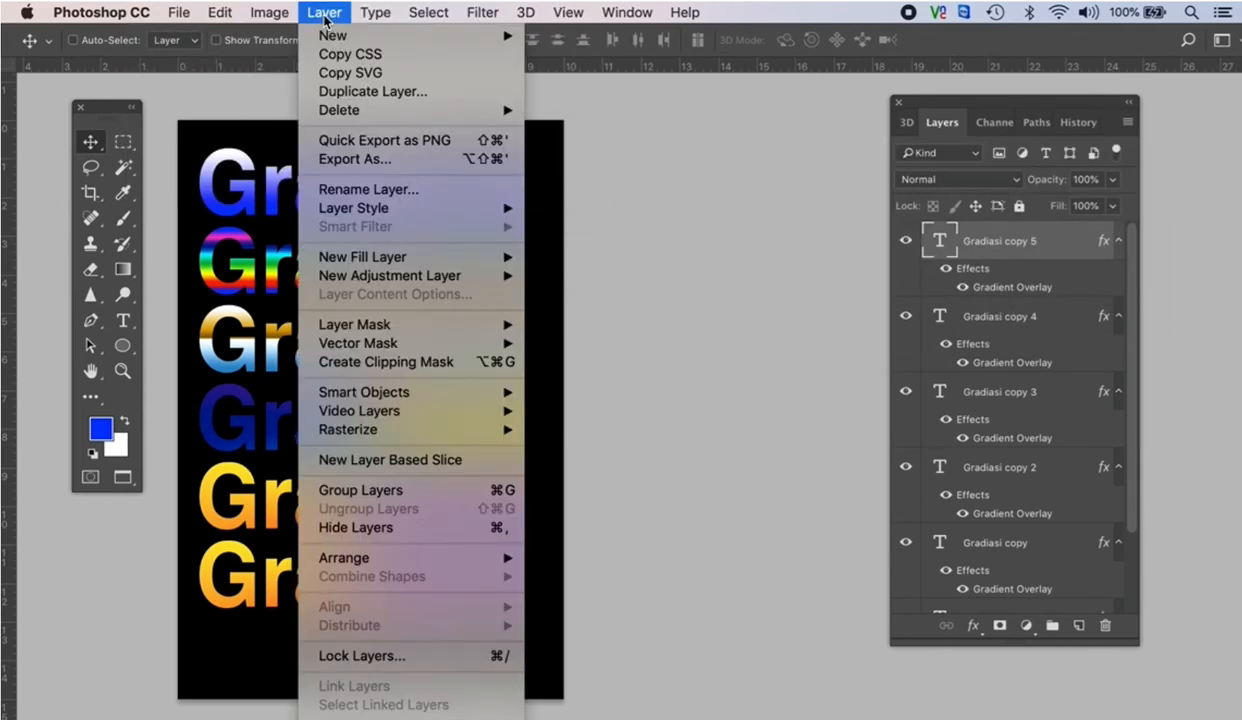
pyautogui.moveTo(355, 208)
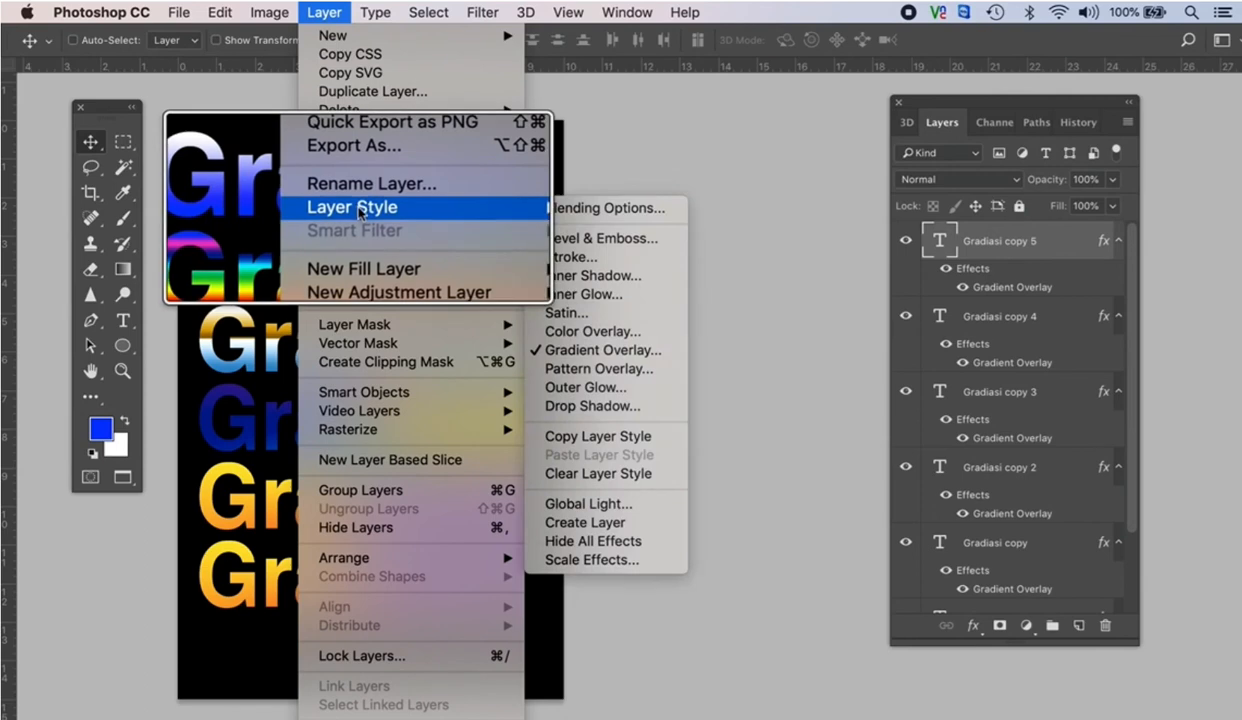
pyautogui.click(568, 354)
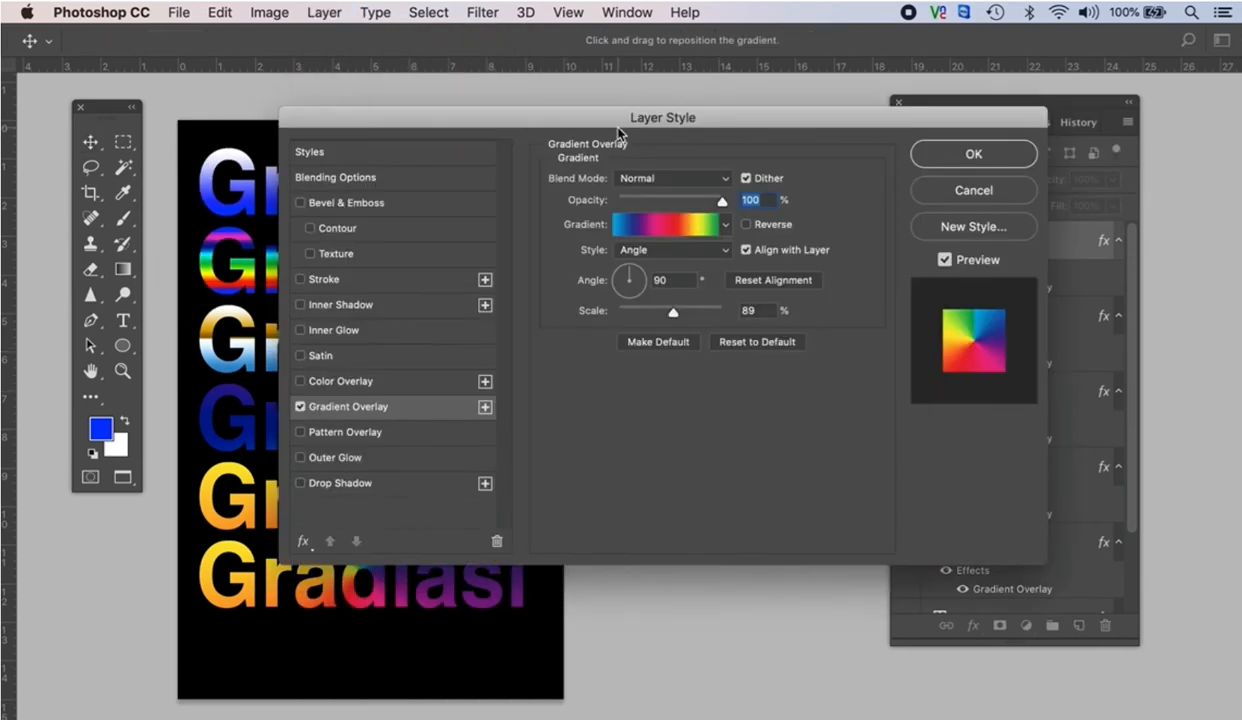
pyautogui.moveTo(619, 133); pyautogui.dragTo(782, 158)
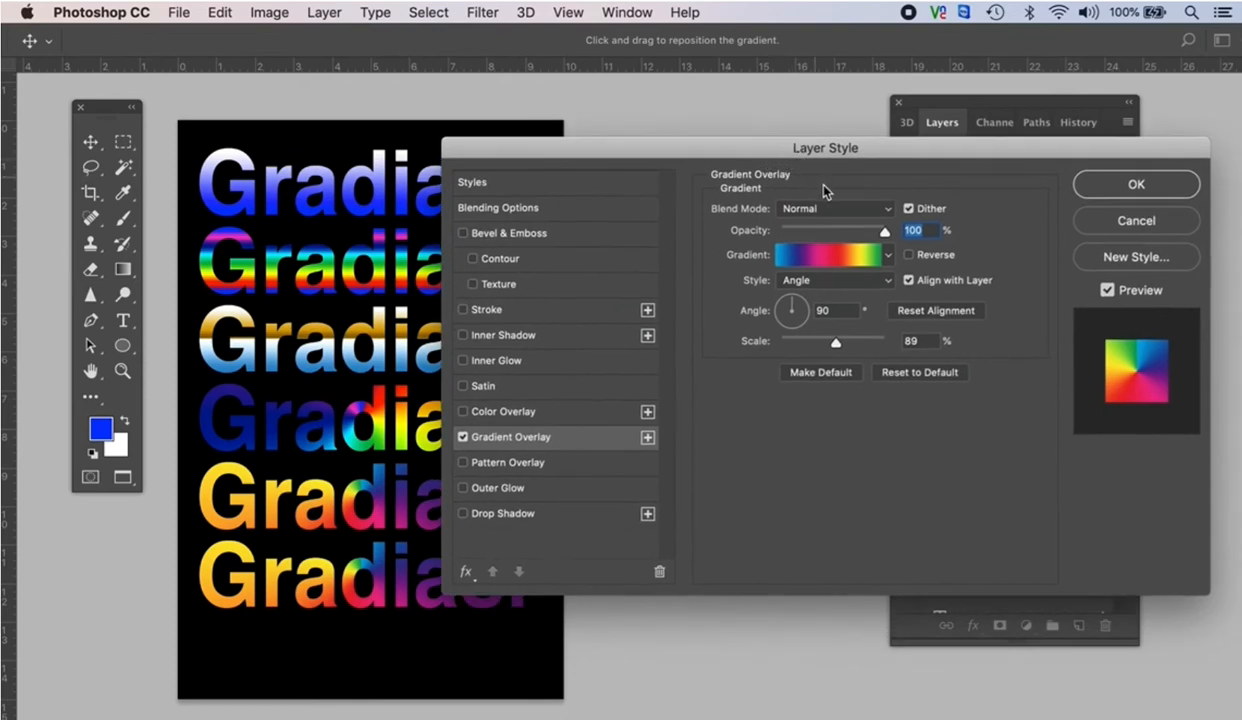
pyautogui.click(842, 282)
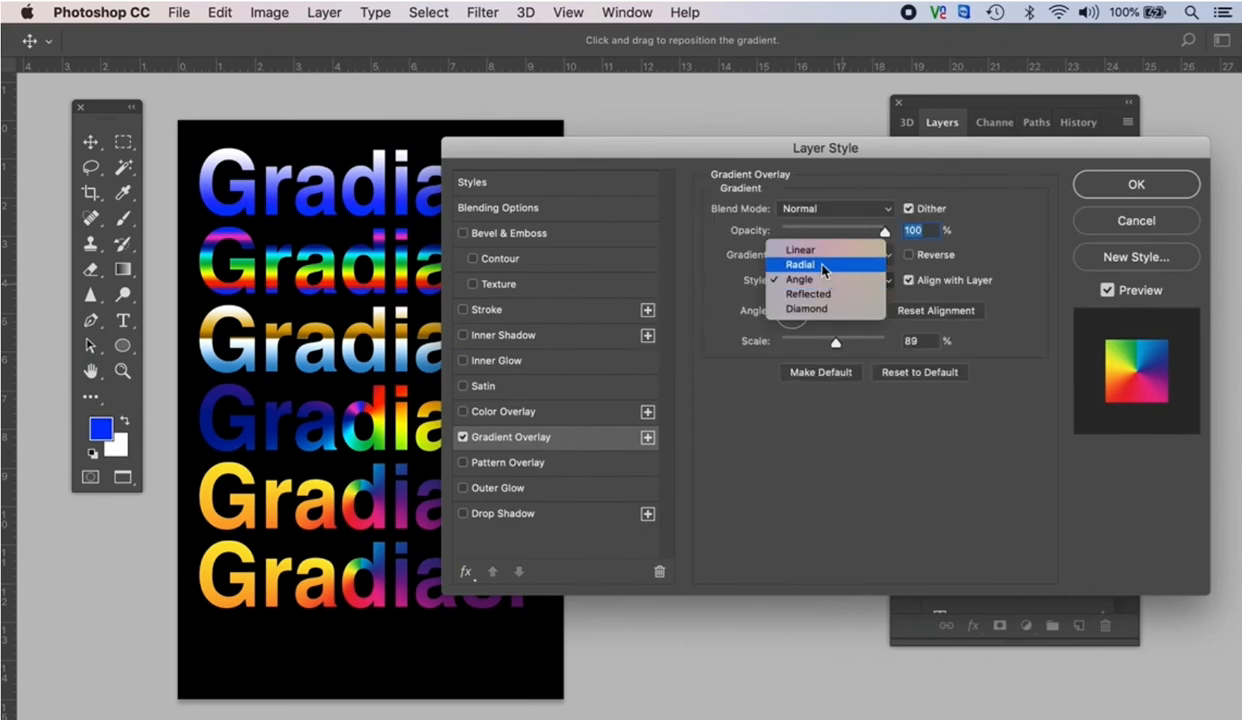
pyautogui.click(820, 256)
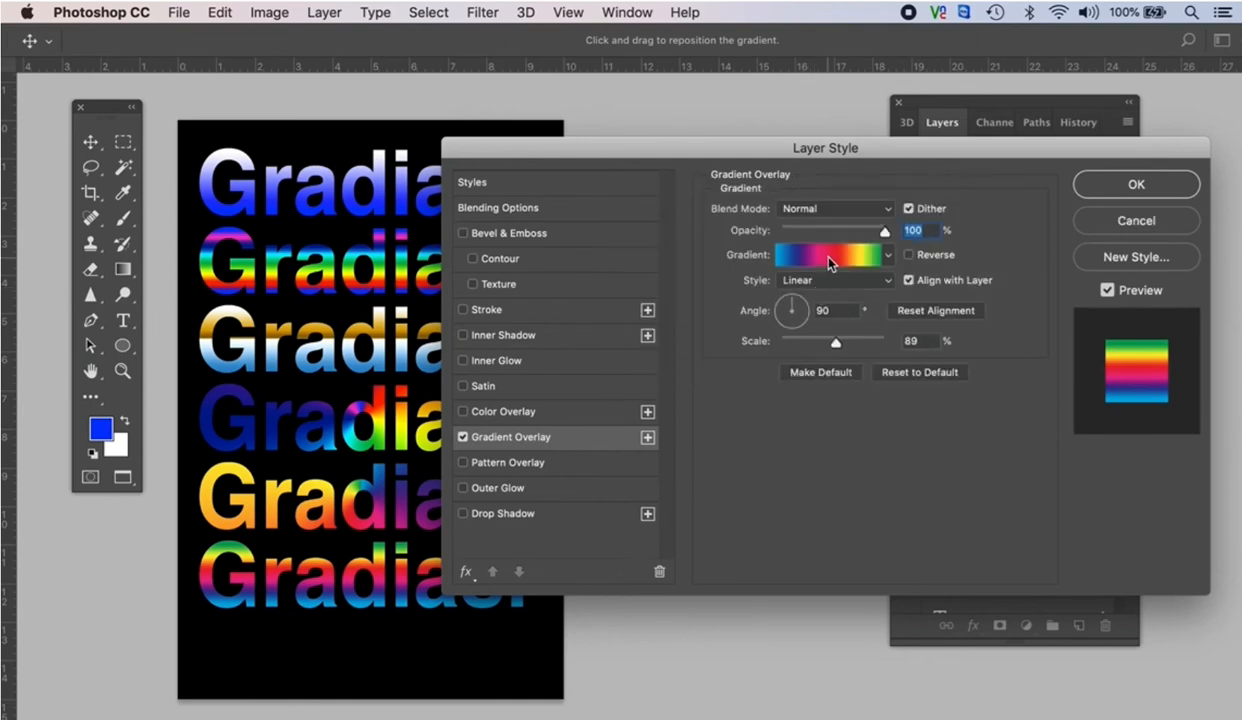
# - Load the Orange, Yellow, Orange preset into the sixth line's gradient and recolor its middle stop white (ffffff)
pyautogui.click(832, 258)
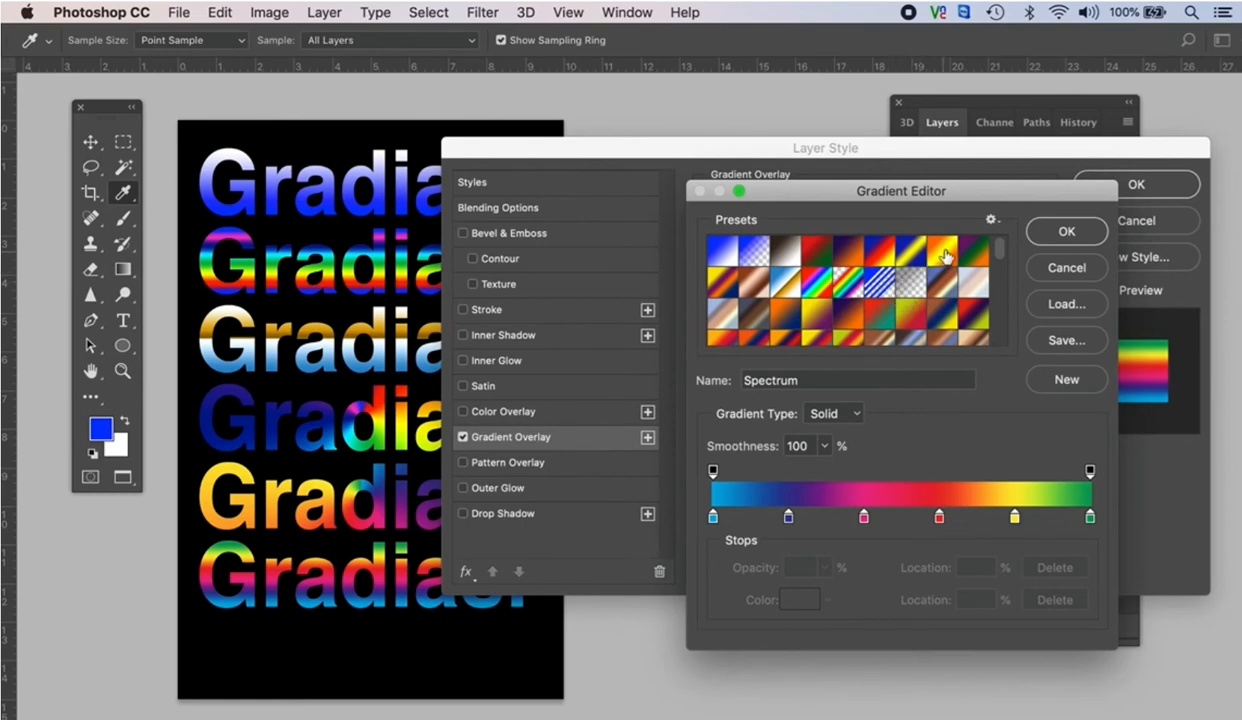
pyautogui.click(930, 262)
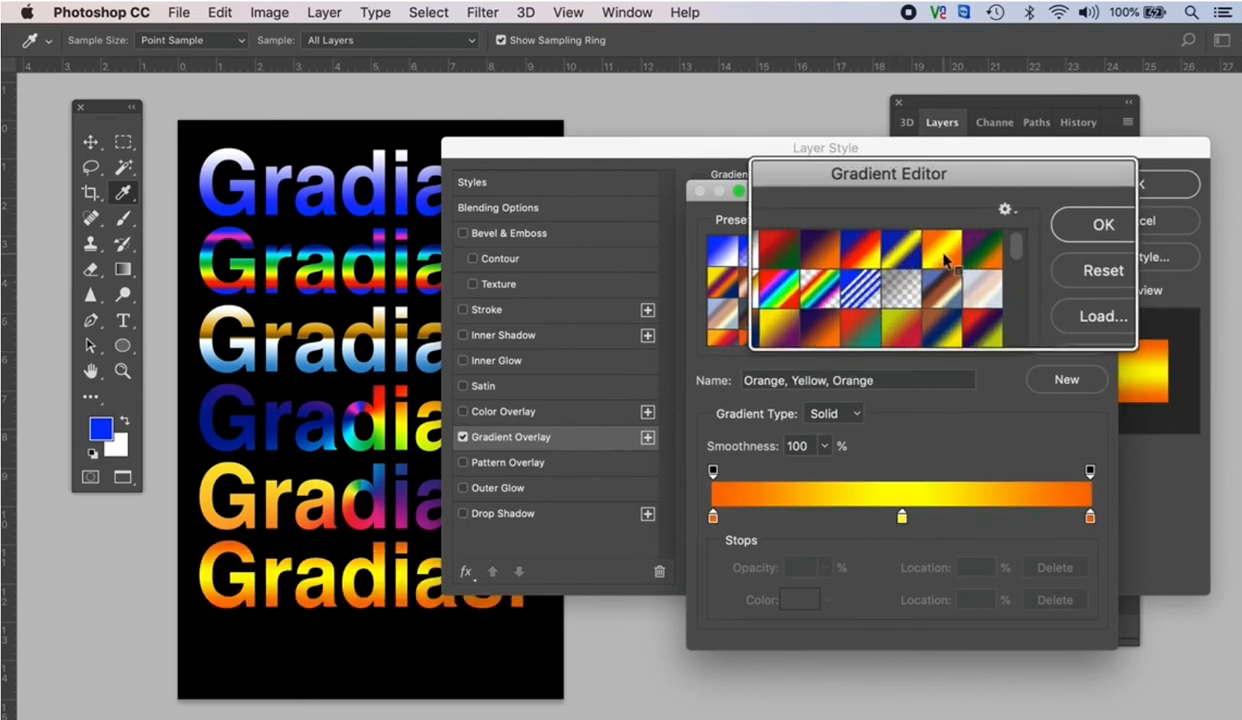
pyautogui.click(902, 518)
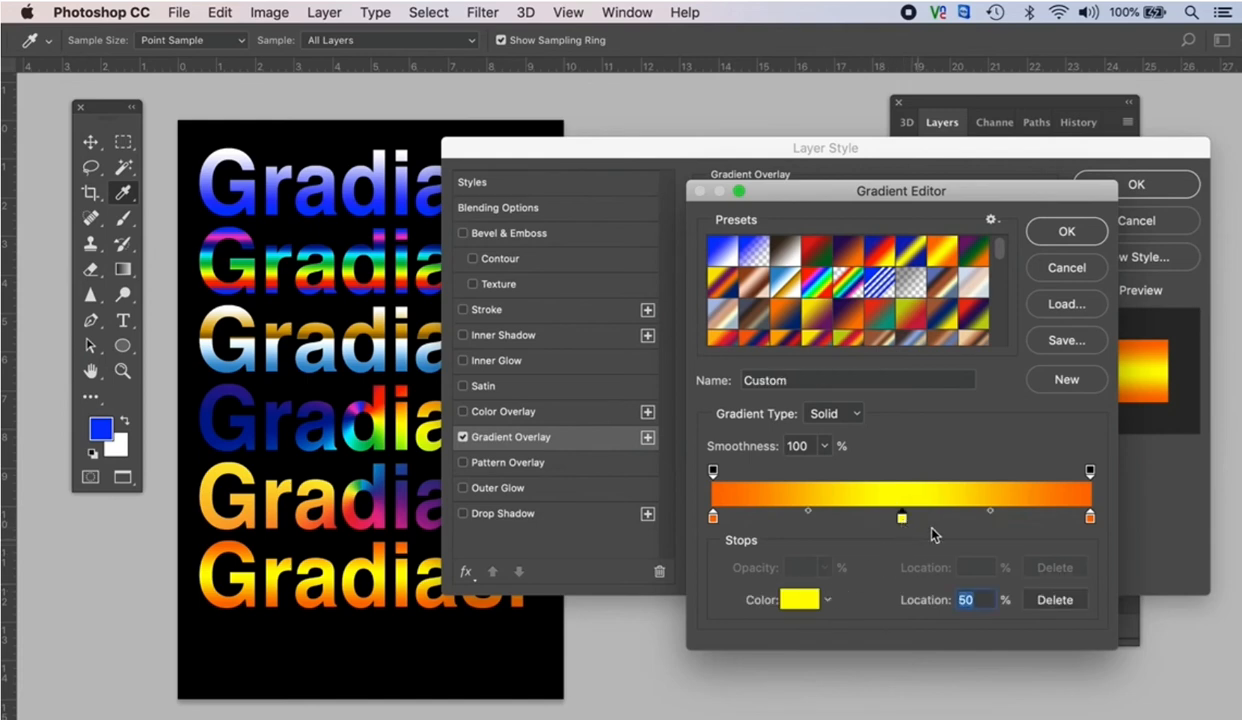
pyautogui.click(904, 519)
pyautogui.click(799, 599)
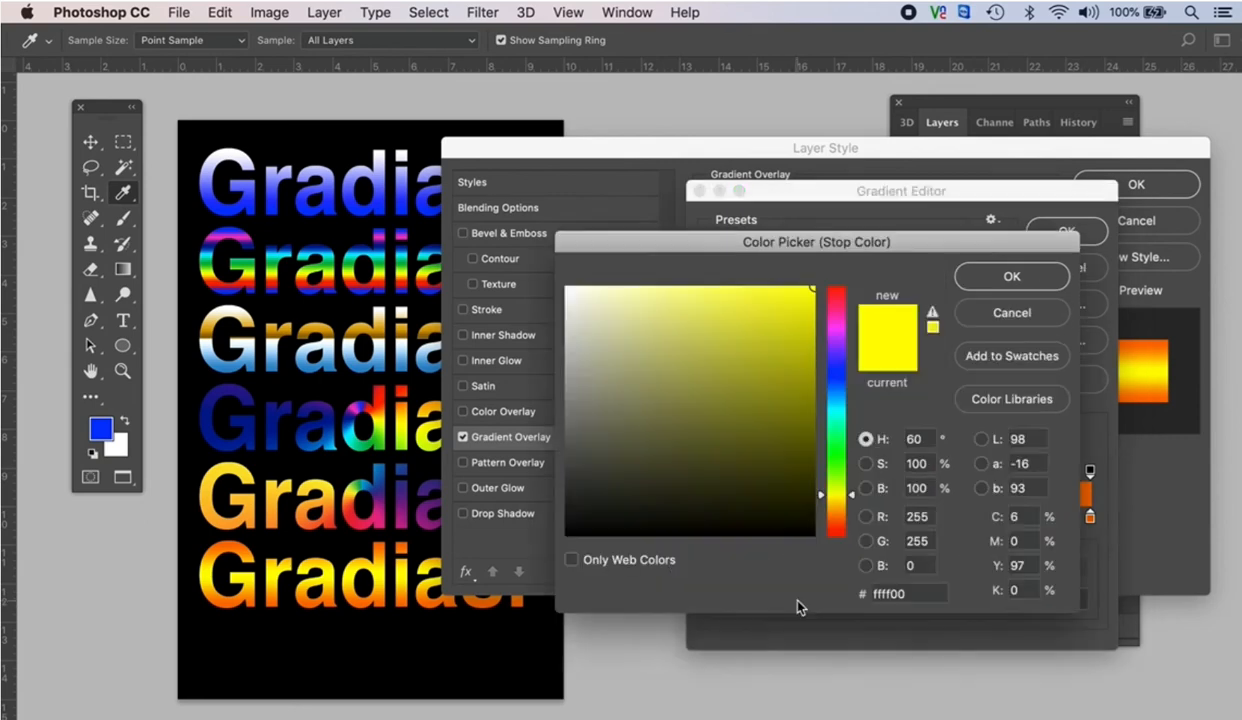
pyautogui.moveTo(582, 312); pyautogui.dragTo(546, 270)
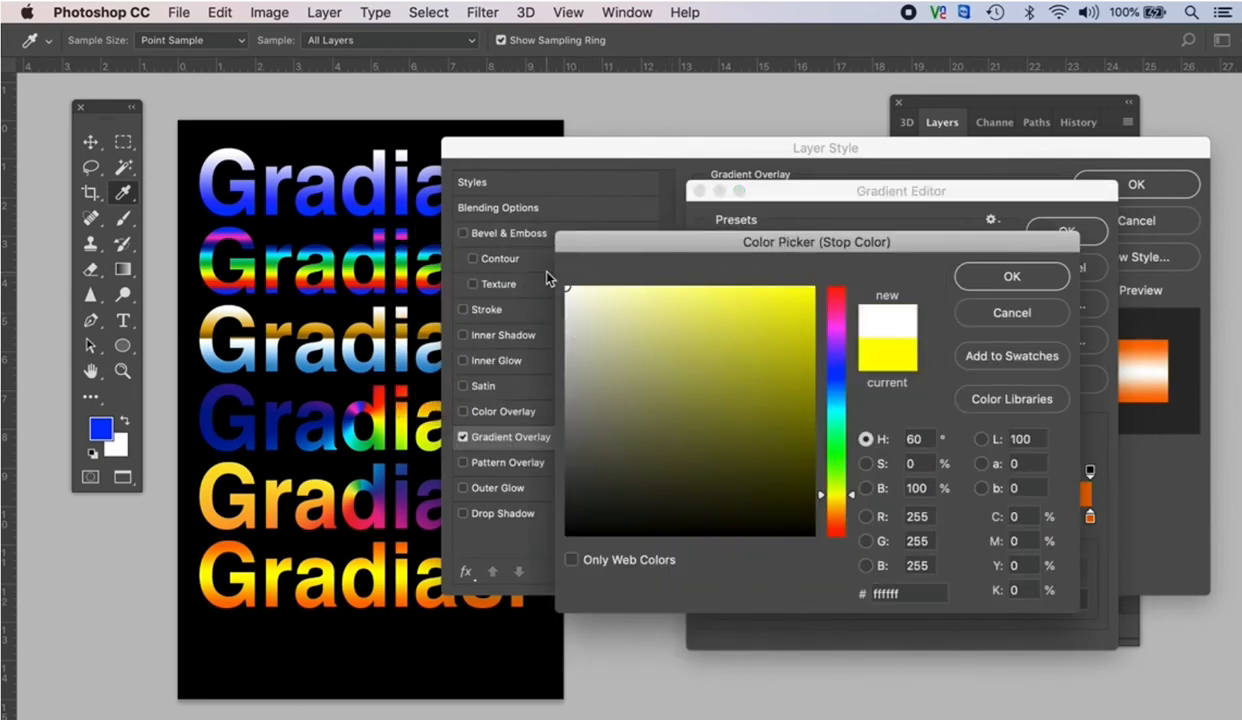
pyautogui.click(984, 276)
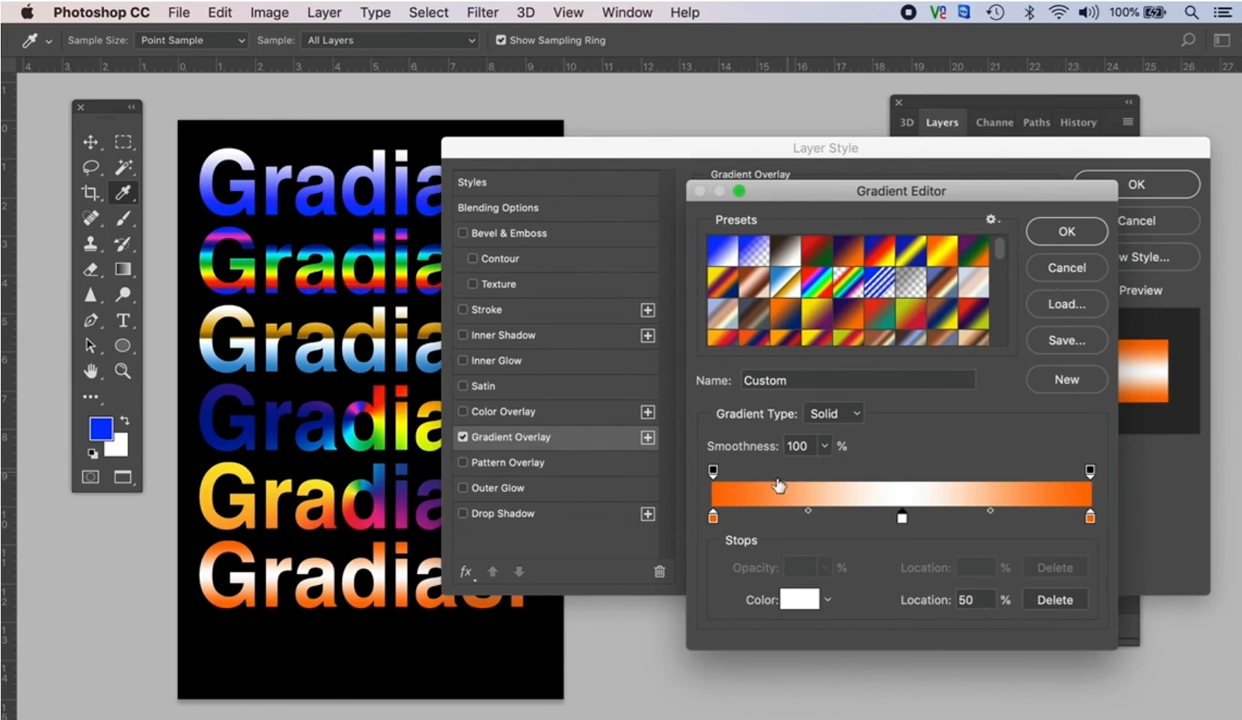
# - Change the color of the gradient's starting stop at location 0% to red (ff0202)
pyautogui.click(713, 518)
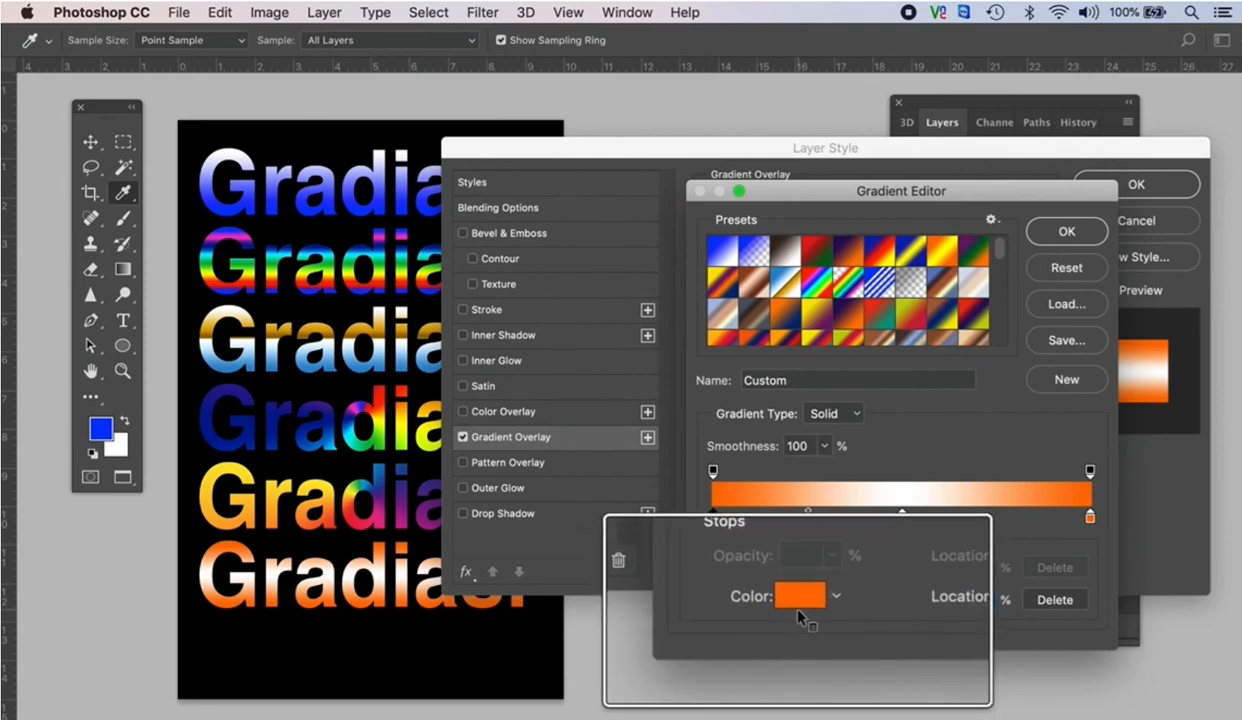
pyautogui.click(800, 599)
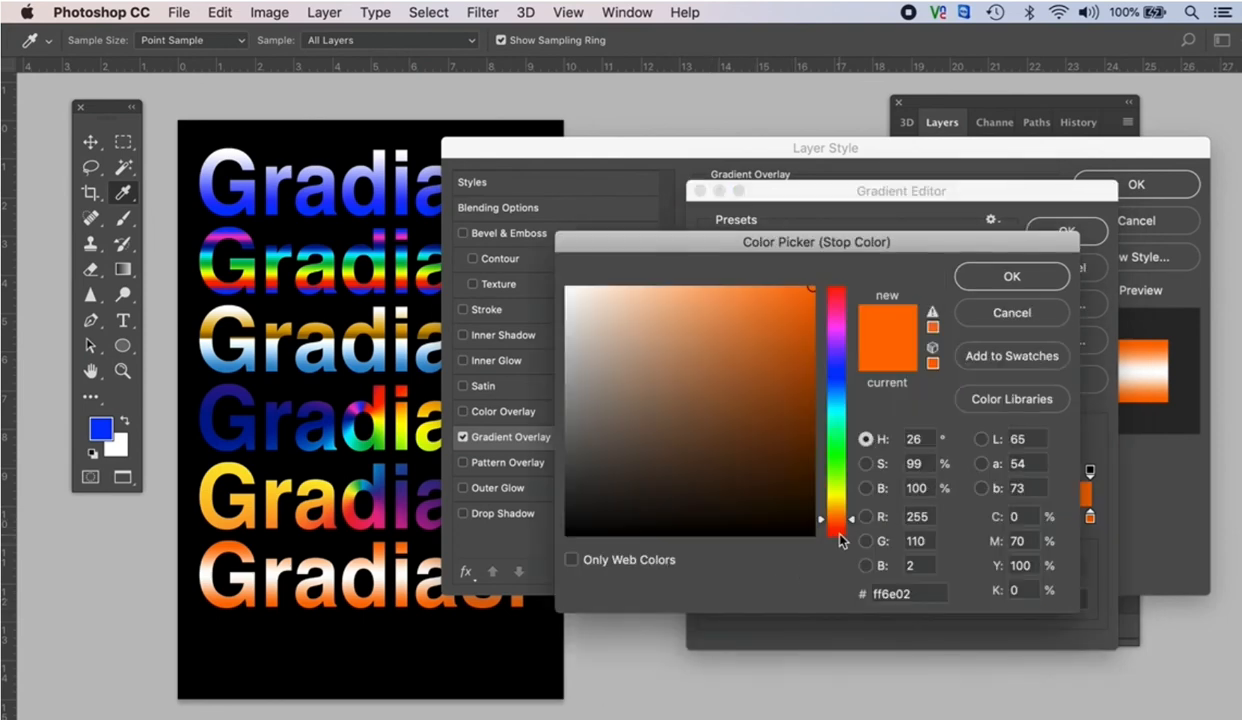
pyautogui.click(839, 535)
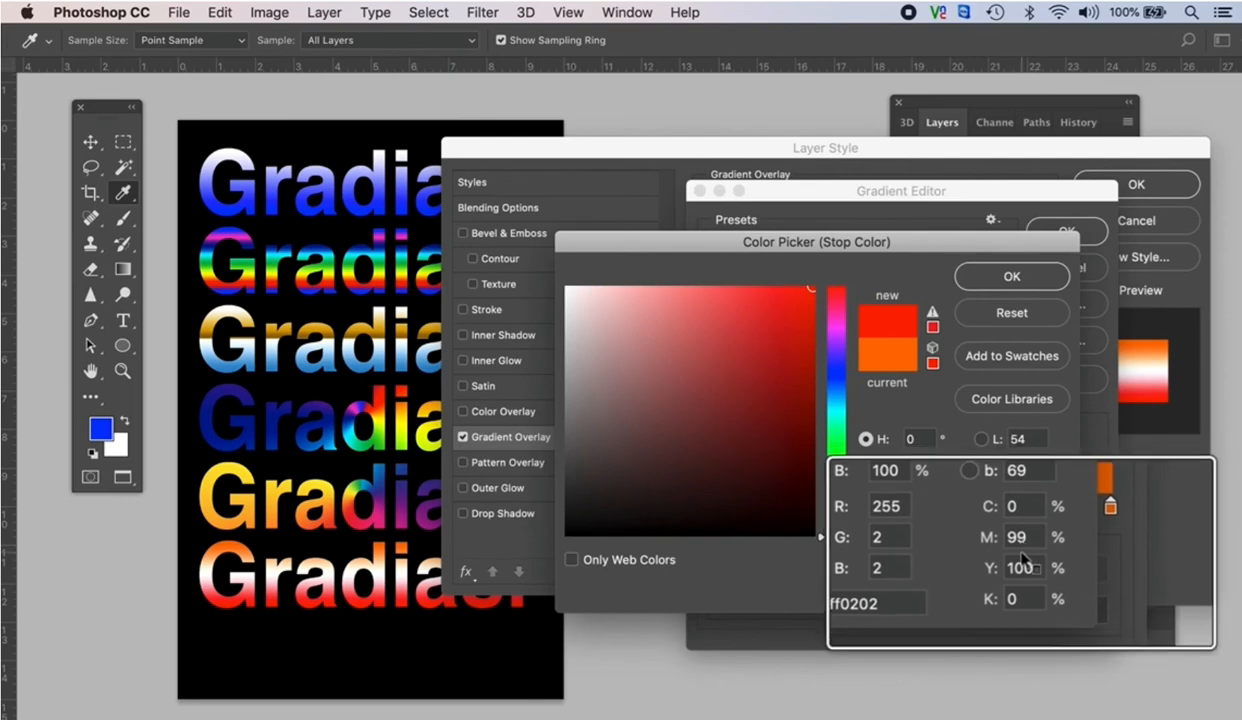
pyautogui.click(1011, 281)
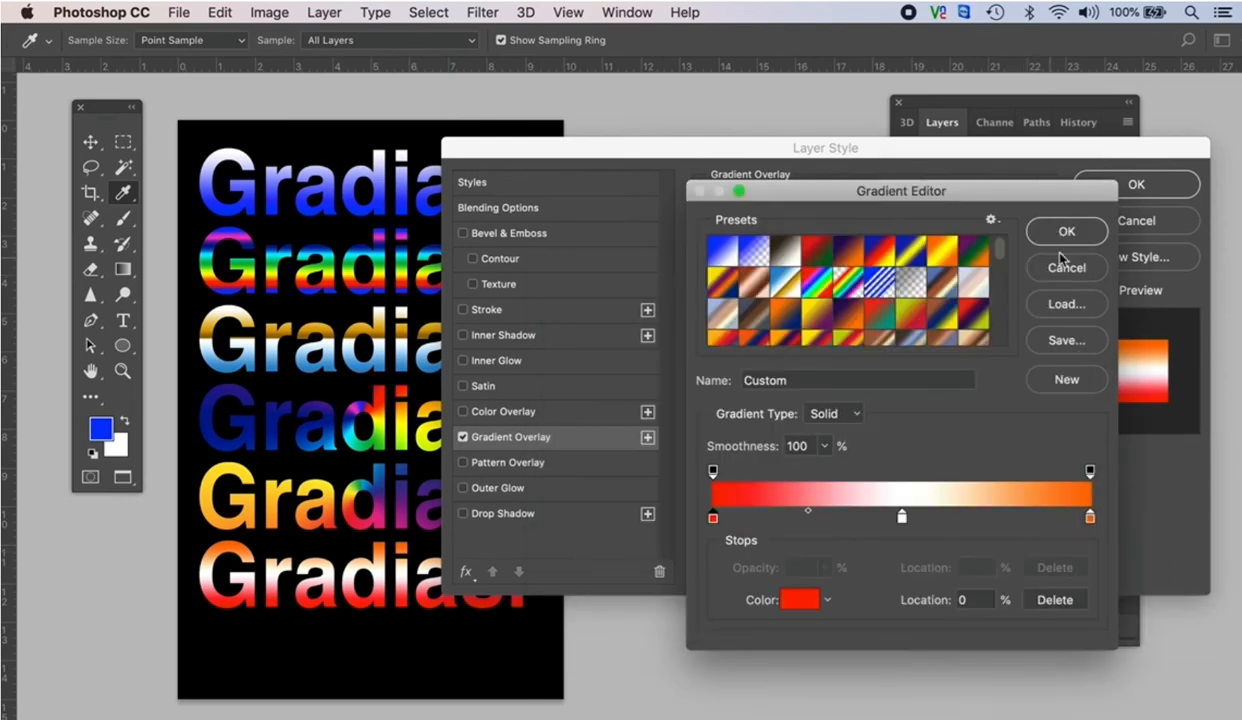
# - Apply the sixth line's custom gradient overlay and place a duplicate of its text layer directly below it as the seventh Gradiasi line
pyautogui.click(1042, 230)
pyautogui.click(1136, 186)
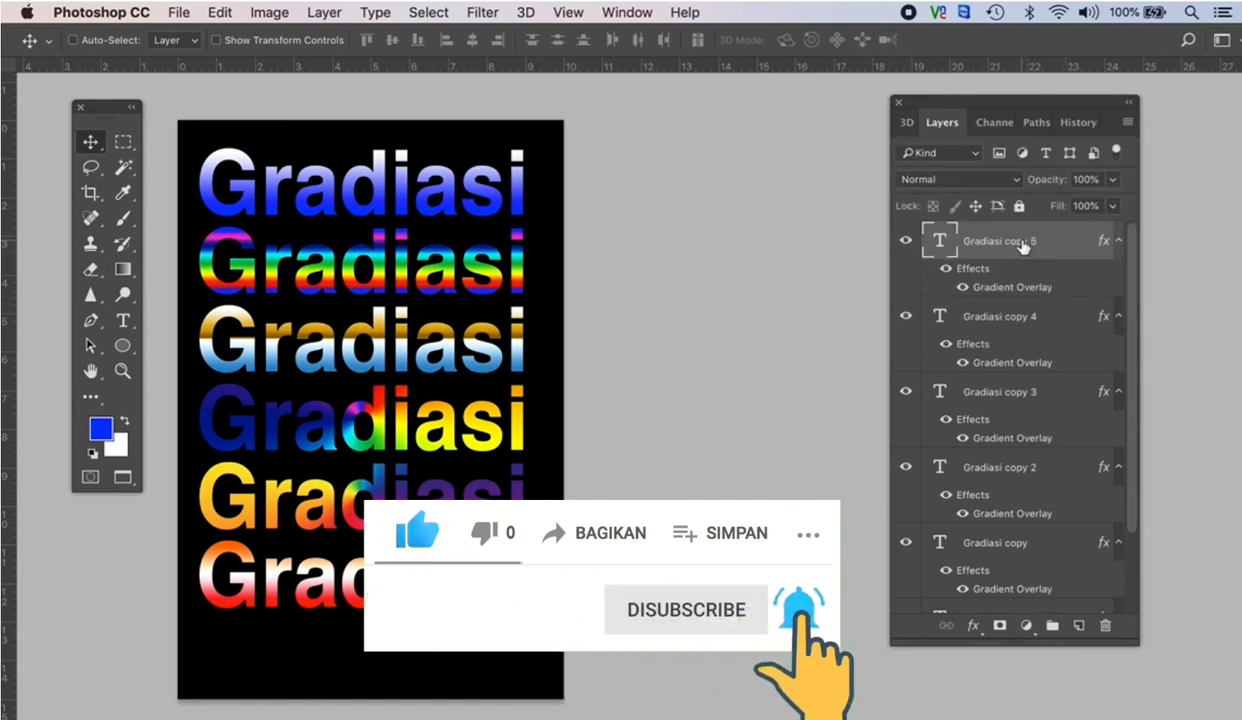
pyautogui.moveTo(1010, 243); pyautogui.dragTo(1079, 623)
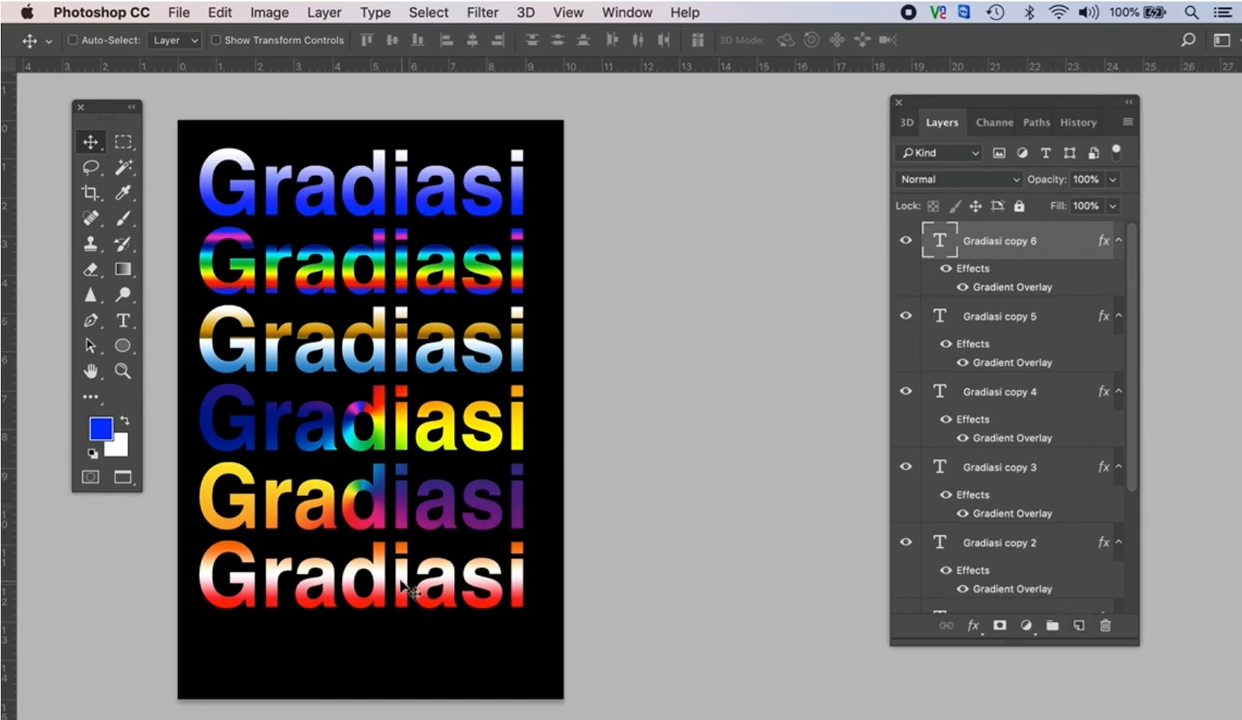
pyautogui.moveTo(396, 596); pyautogui.dragTo(391, 660)
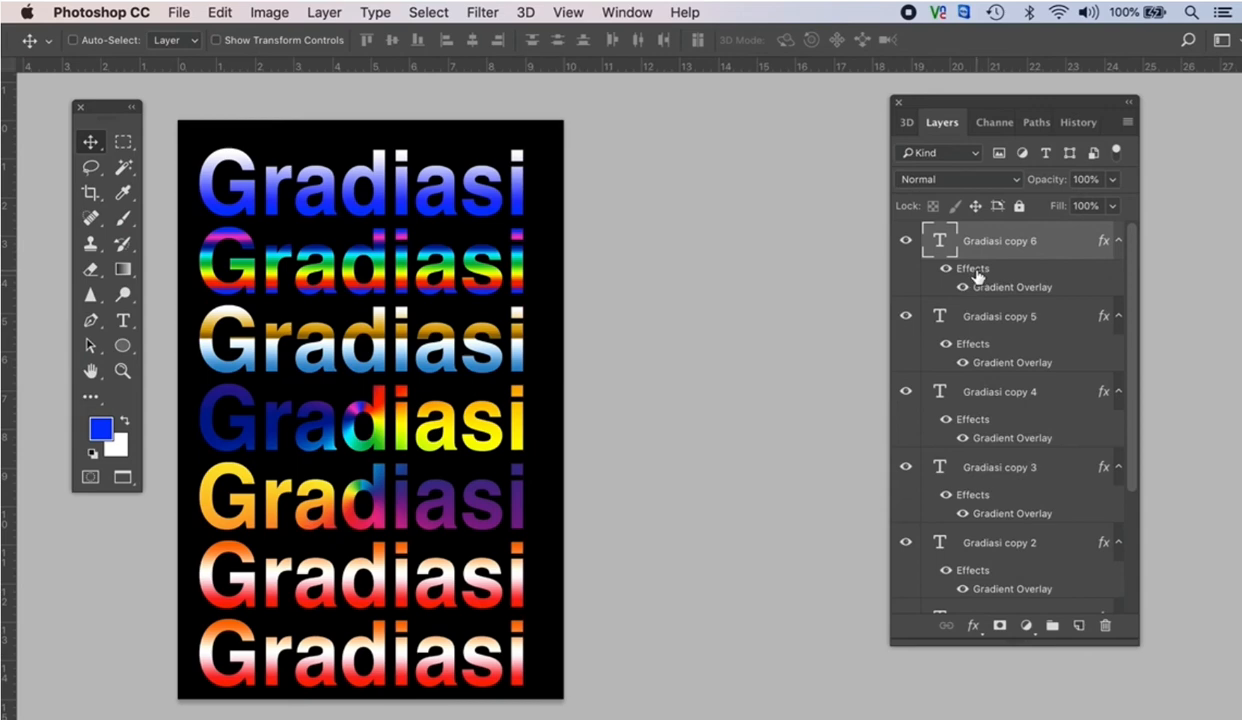
# - Load the Orange, Yellow, Orange preset into the Gradient Overlay of the seventh Gradiasi line
pyautogui.moveTo(948, 268); pyautogui.dragTo(316, 17)
pyautogui.click(318, 13)
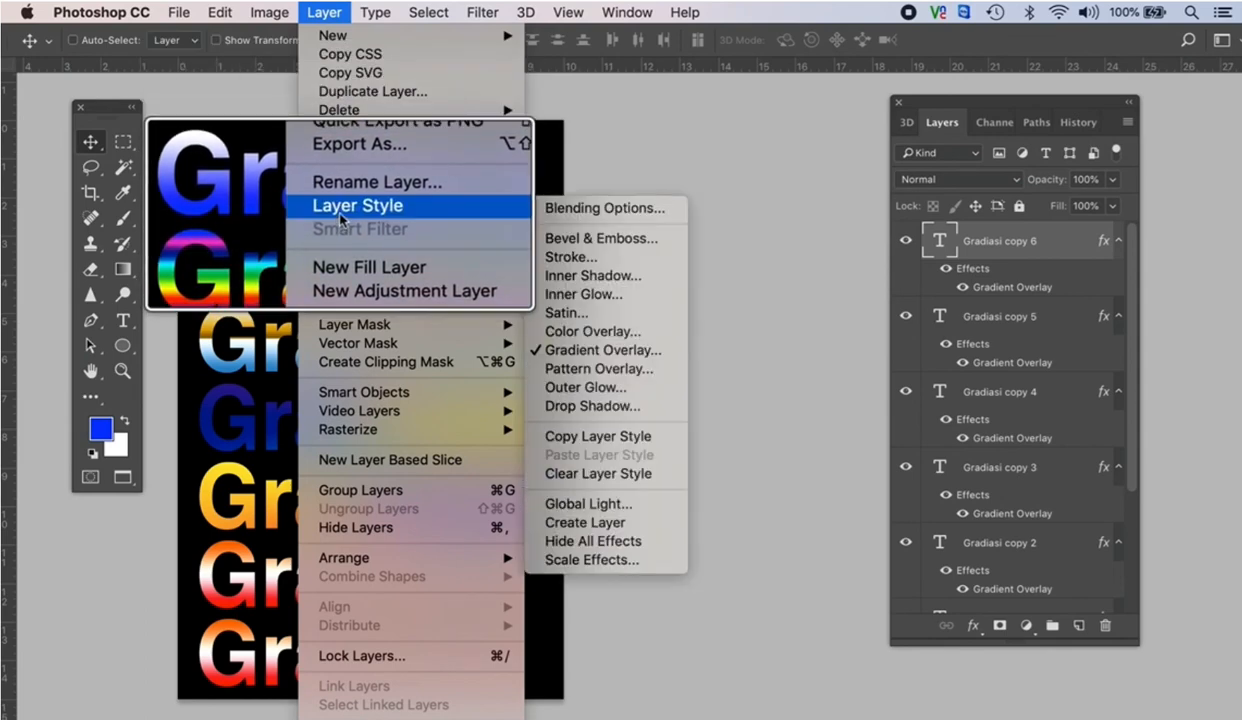
pyautogui.moveTo(433, 208)
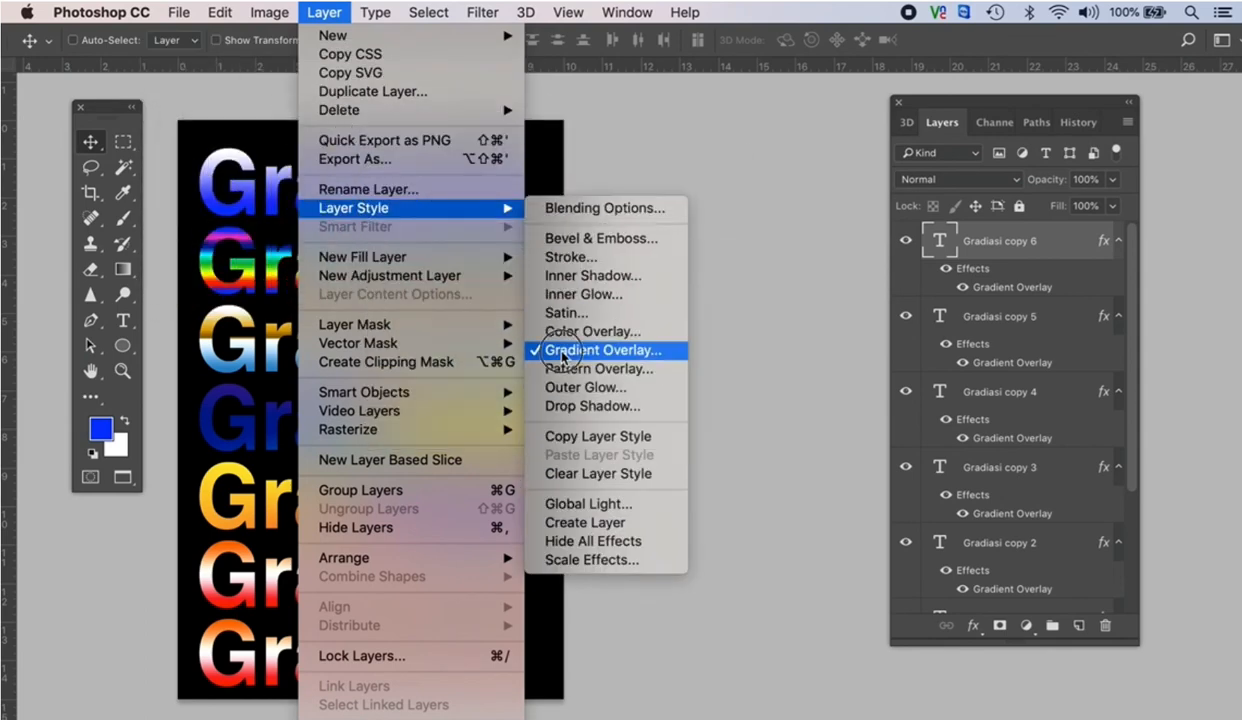
pyautogui.click(590, 430)
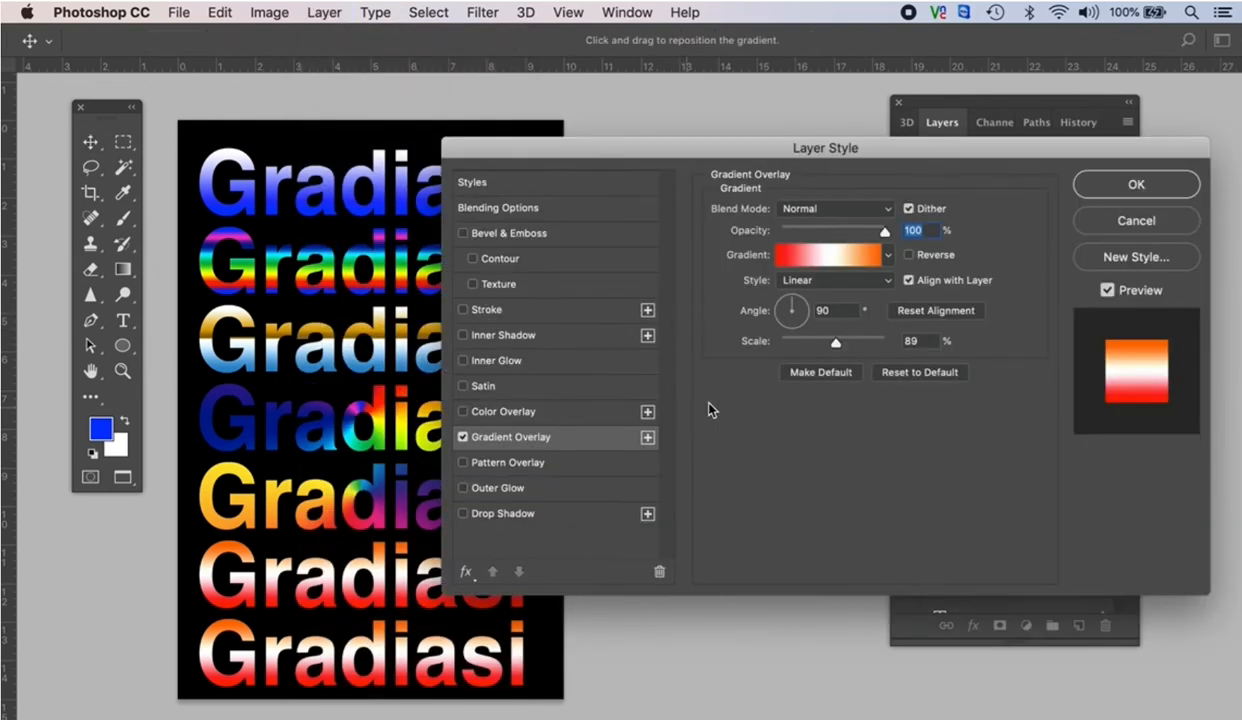
pyautogui.click(840, 263)
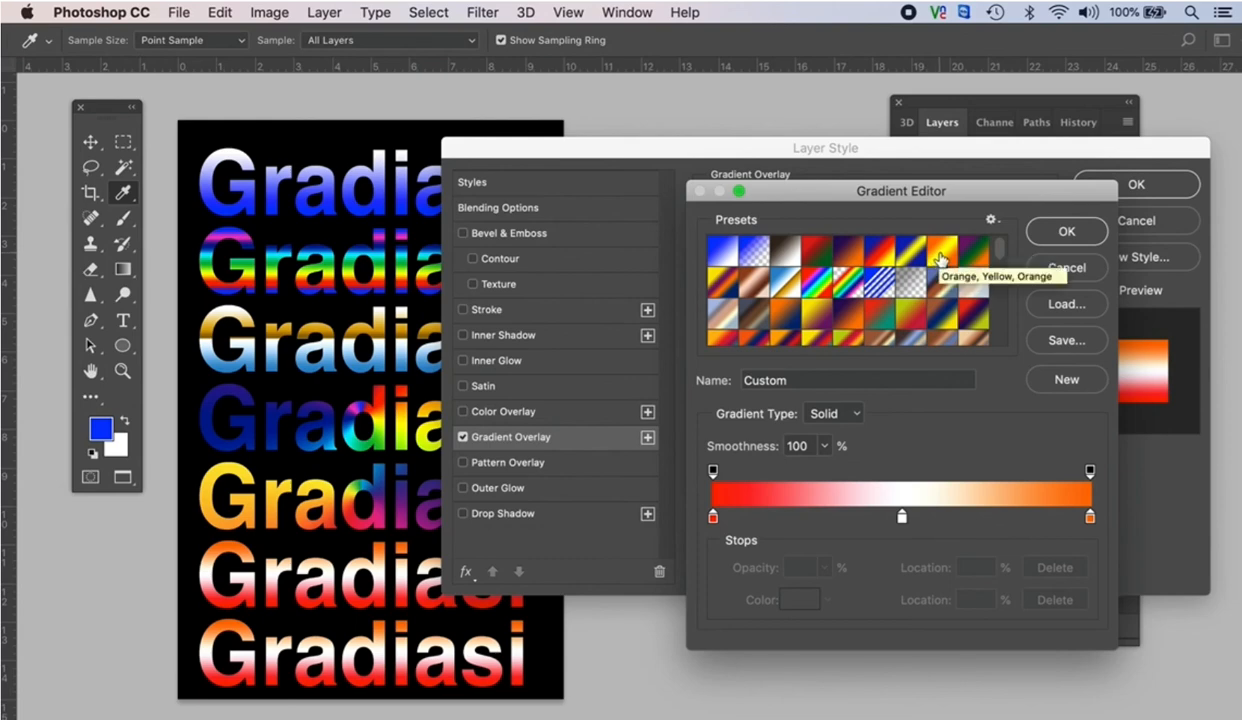
pyautogui.click(940, 258)
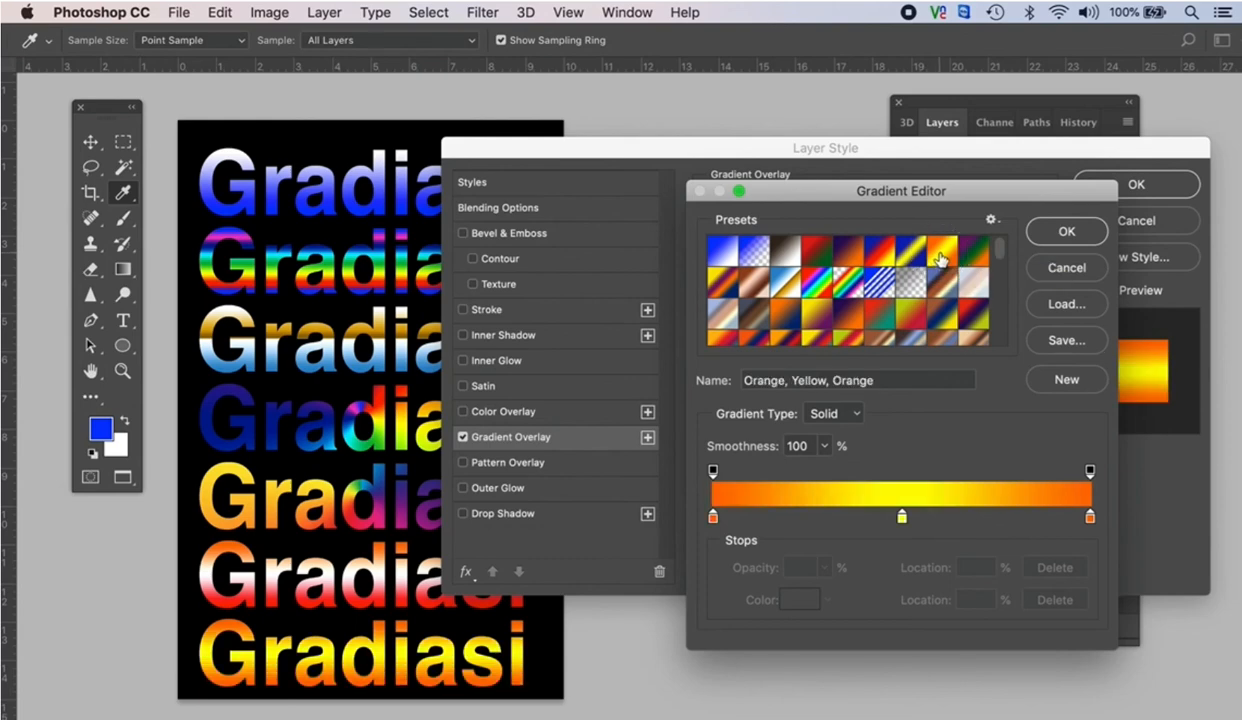
pyautogui.click(1064, 233)
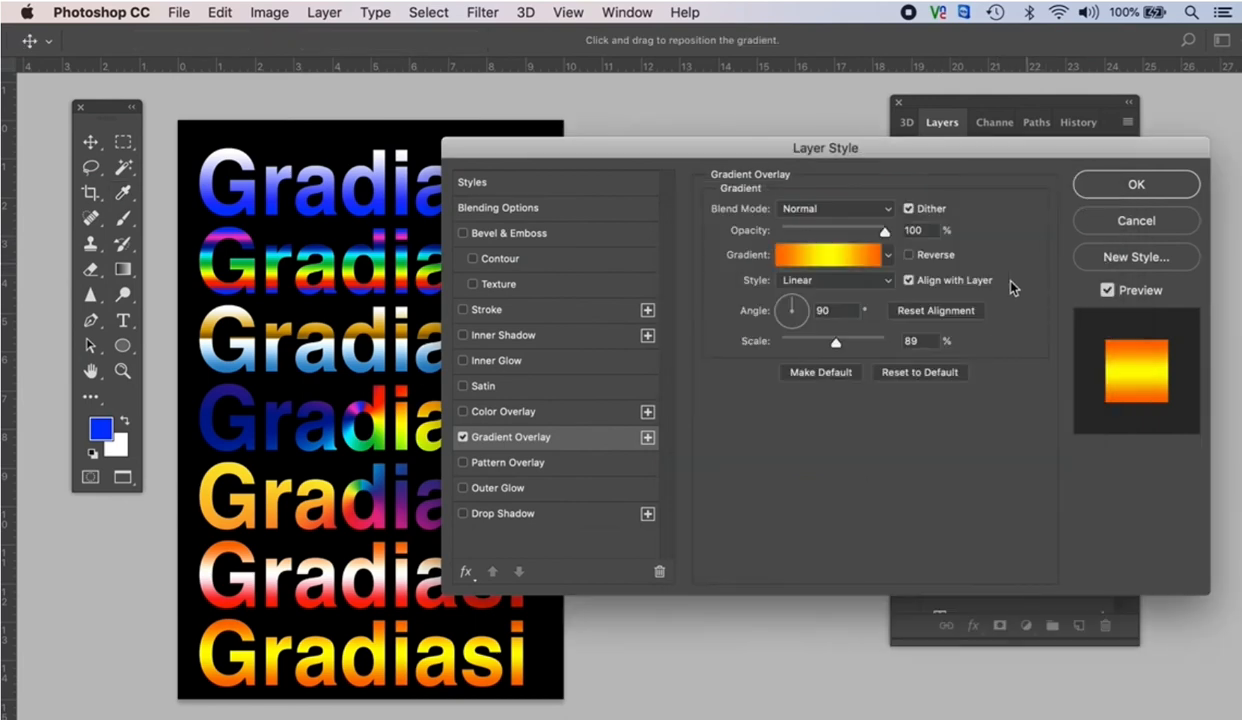
# - Set the angle of the seventh line's linear Gradient Overlay to 40°
pyautogui.click(795, 302)
pyautogui.moveTo(798, 308); pyautogui.dragTo(806, 307)
pyautogui.click(806, 307)
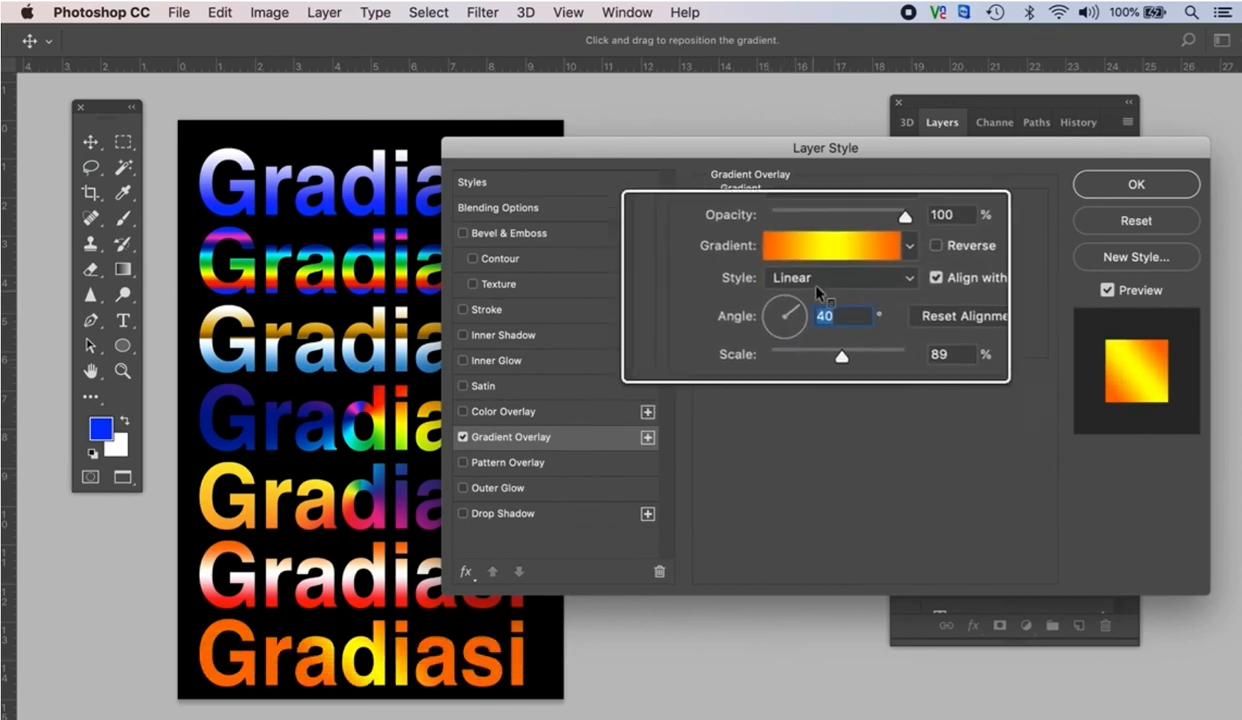
# - Recolor the middle stop of the seventh line's gradient blue (516aff)
pyautogui.click(804, 250)
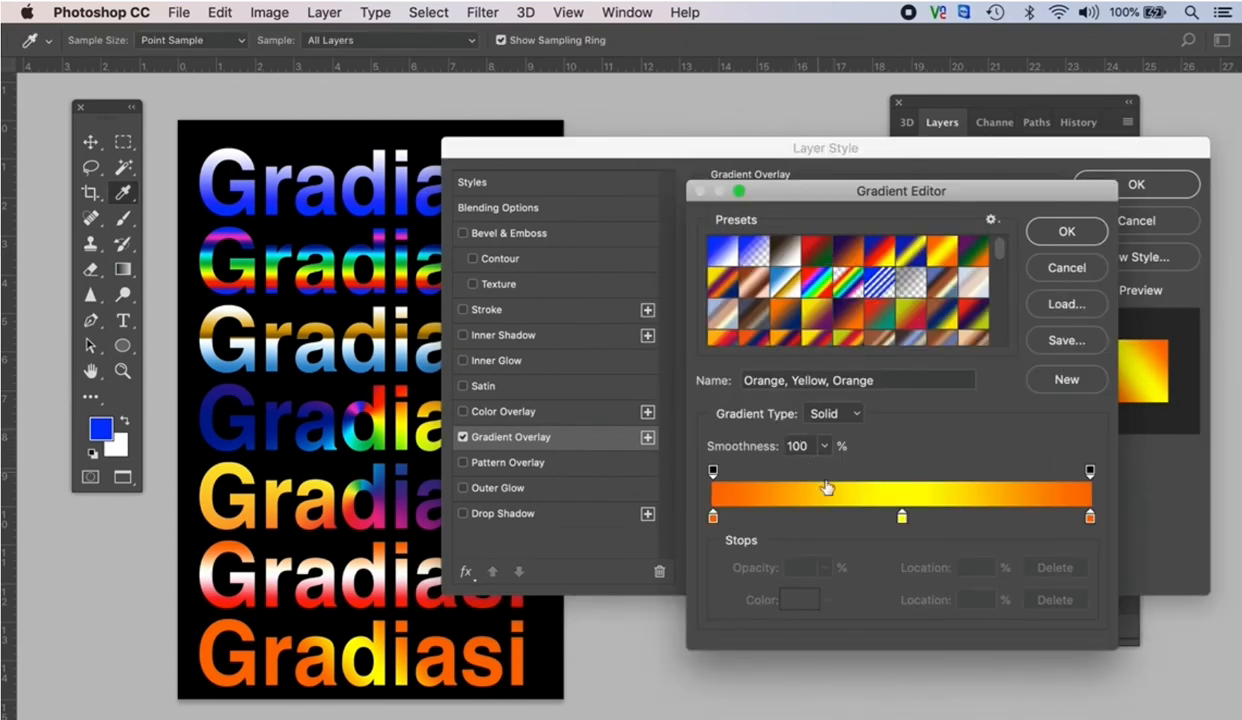
pyautogui.click(902, 520)
pyautogui.click(799, 598)
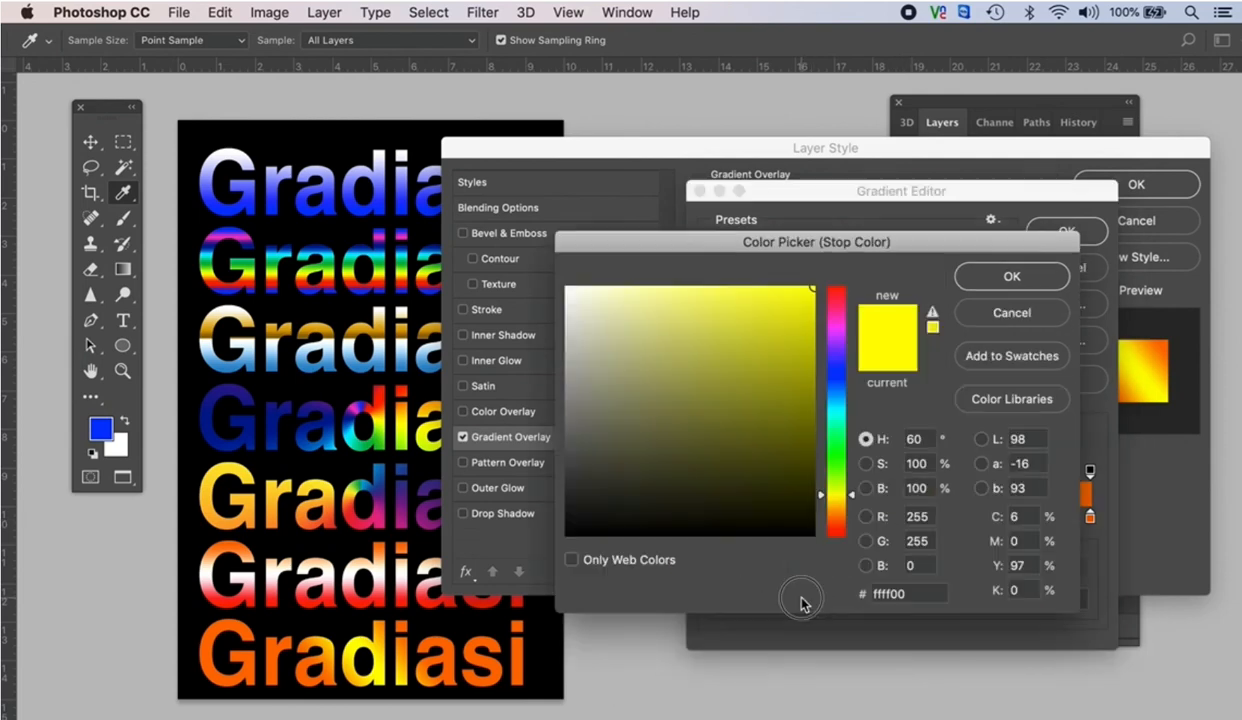
pyautogui.click(838, 377)
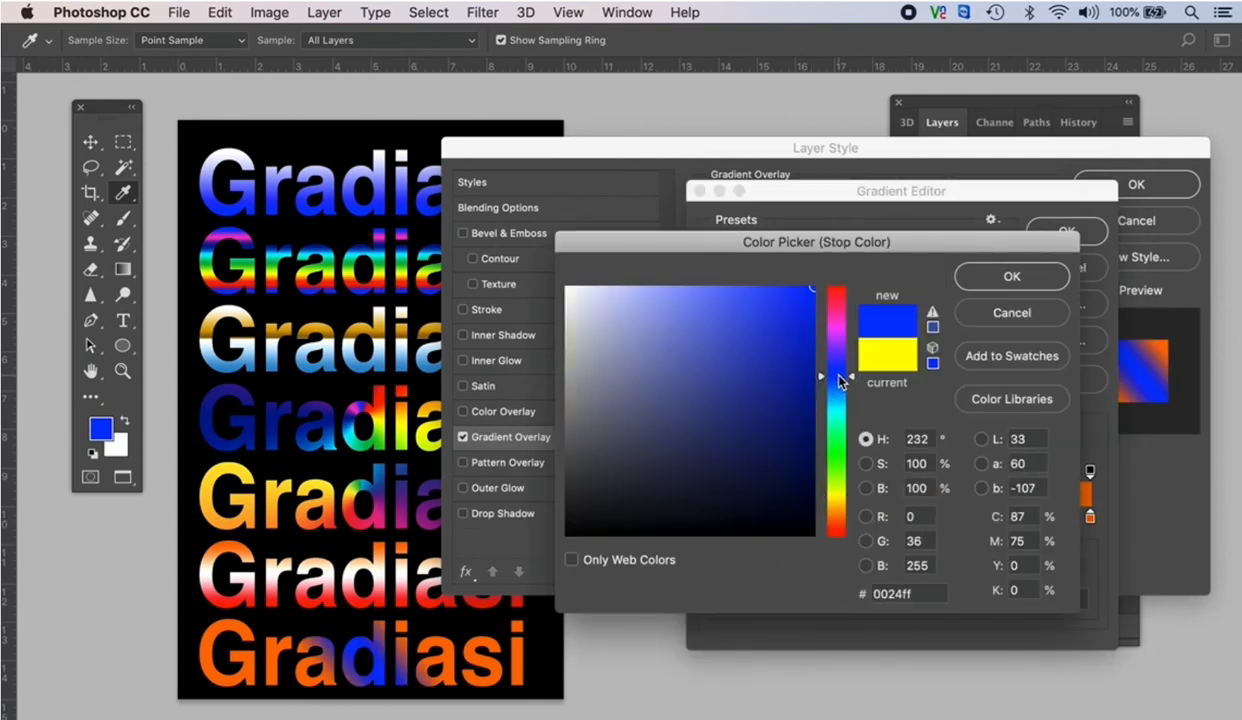
pyautogui.moveTo(786, 361); pyautogui.dragTo(734, 281)
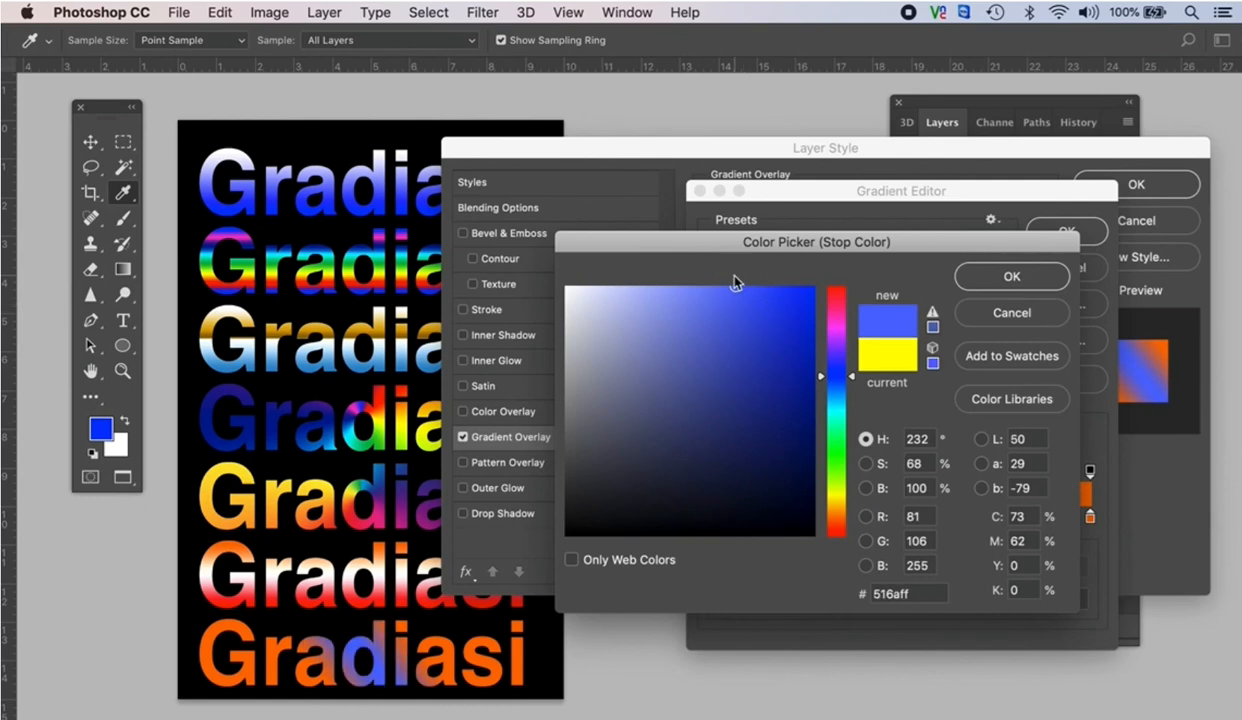
pyautogui.click(1006, 288)
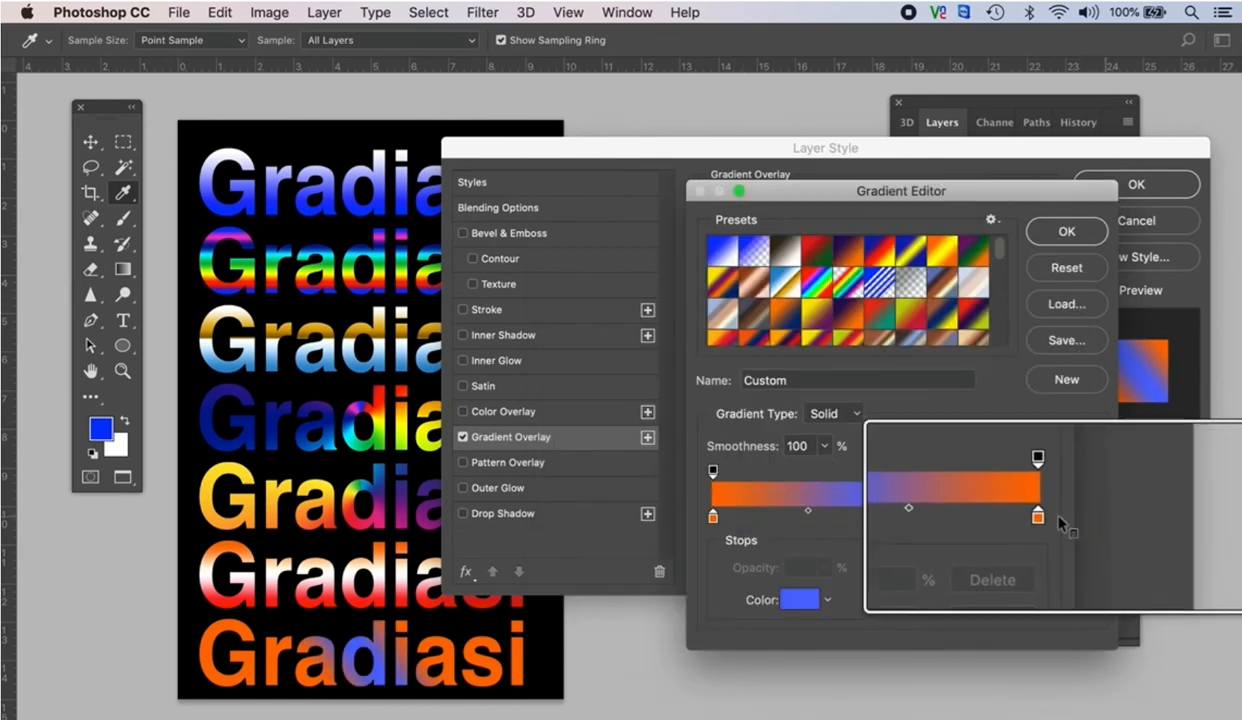
# - Recolor the gradient's end stop at location 100% yellow (fff000)
pyautogui.click(1090, 519)
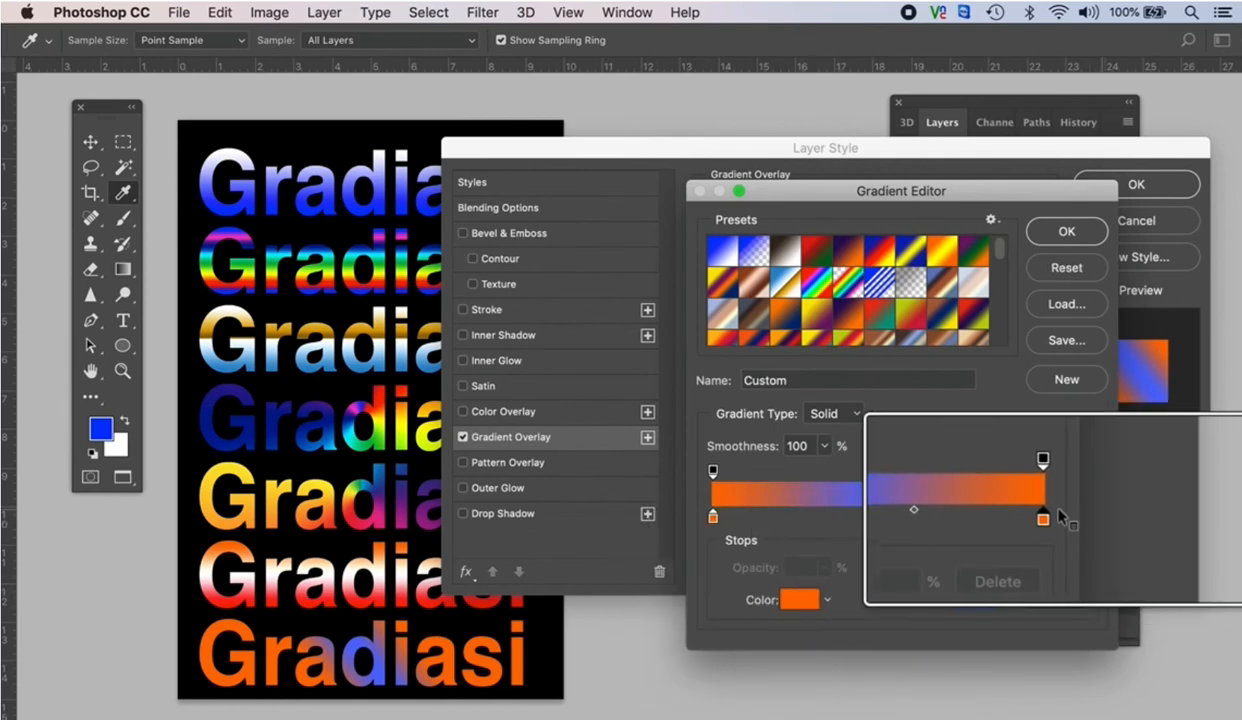
pyautogui.click(799, 599)
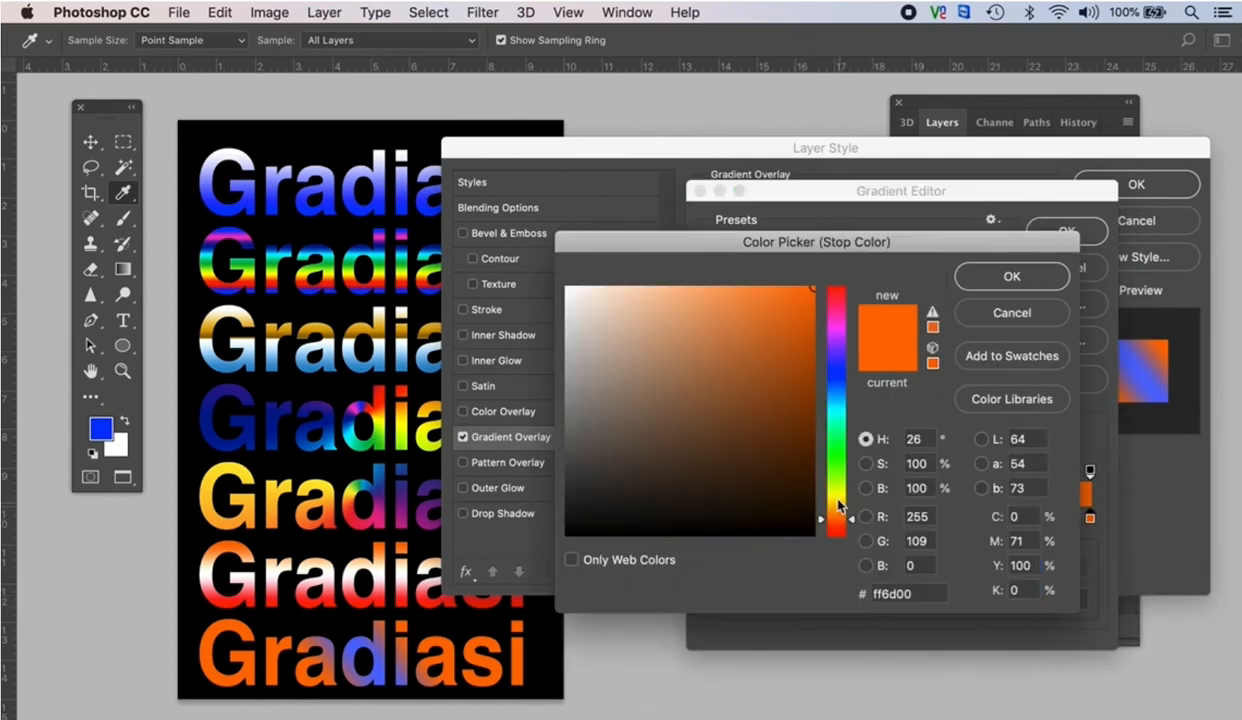
pyautogui.moveTo(839, 511); pyautogui.dragTo(836, 497)
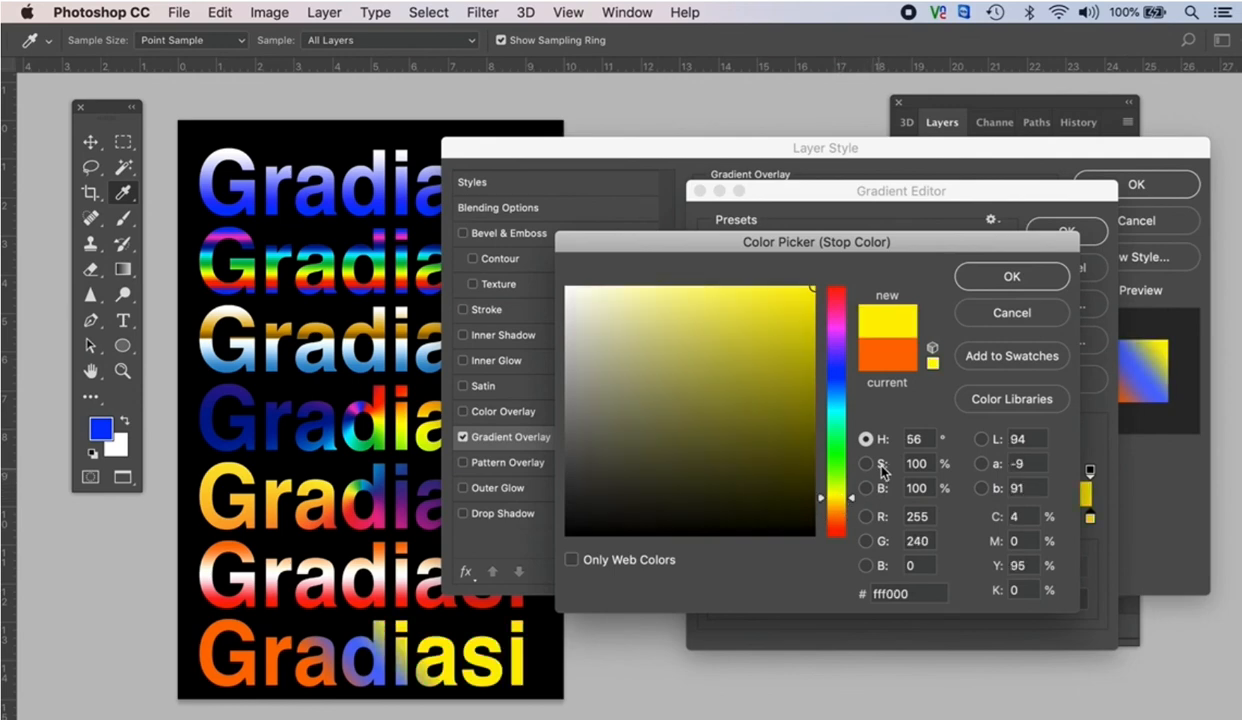
pyautogui.click(1005, 279)
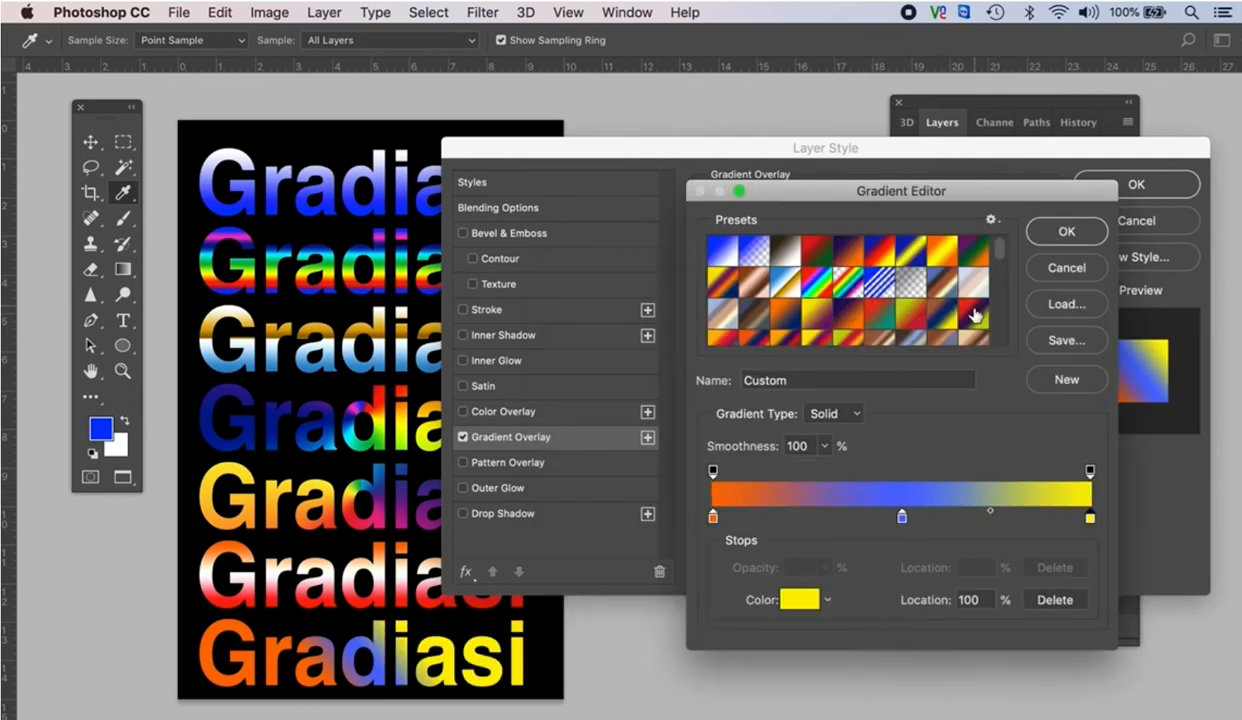
# - Recolor the gradient's starting stop at location 0% green (02ff26) and apply the Gradient Overlay to the seventh line
pyautogui.click(713, 519)
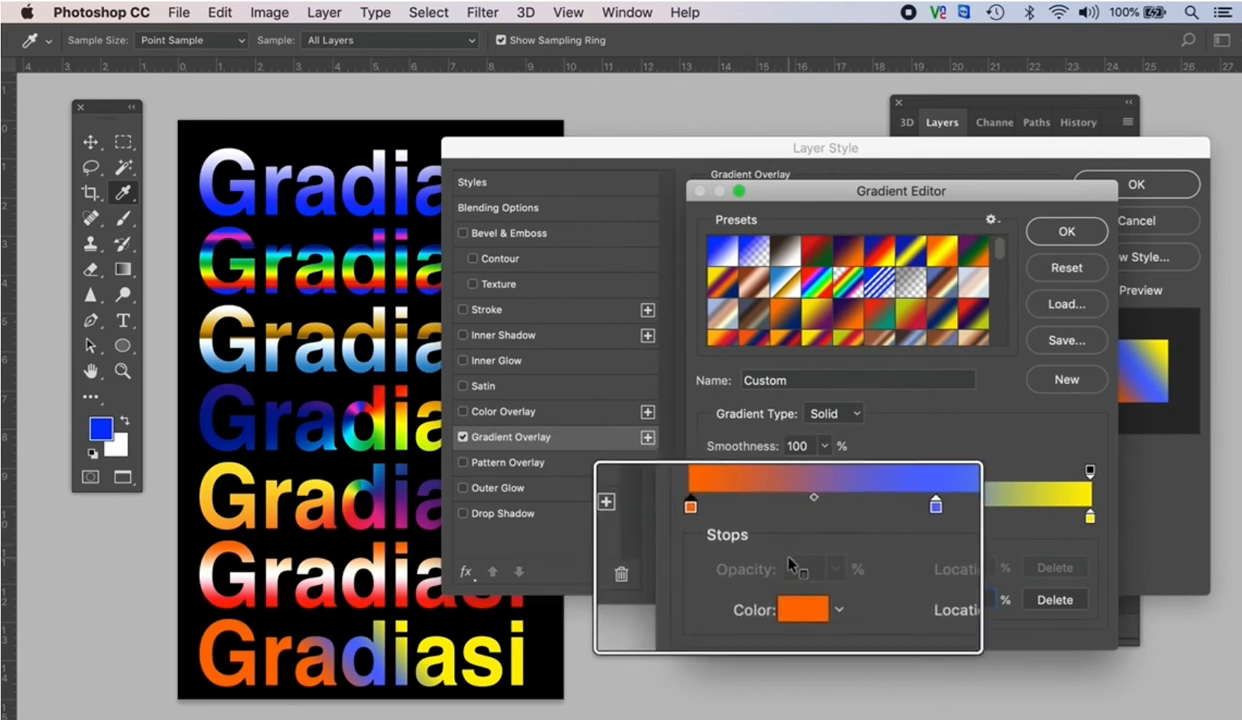
pyautogui.click(796, 597)
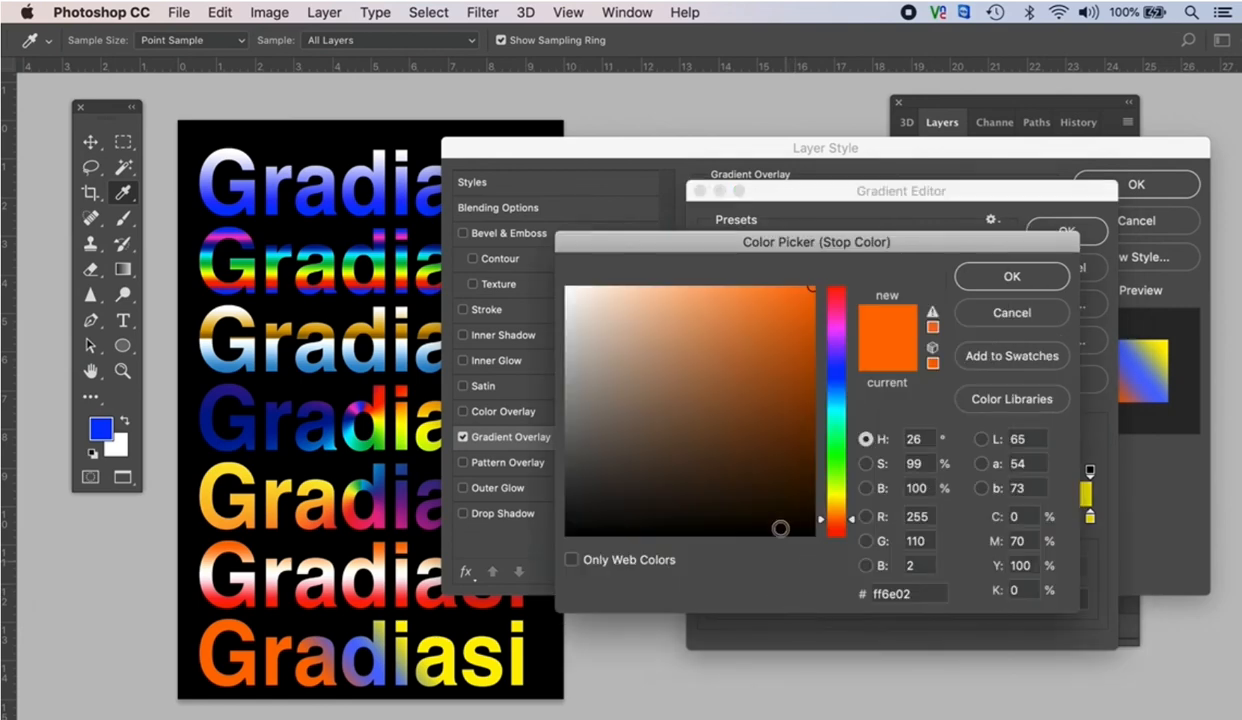
pyautogui.moveTo(836, 520); pyautogui.dragTo(830, 540)
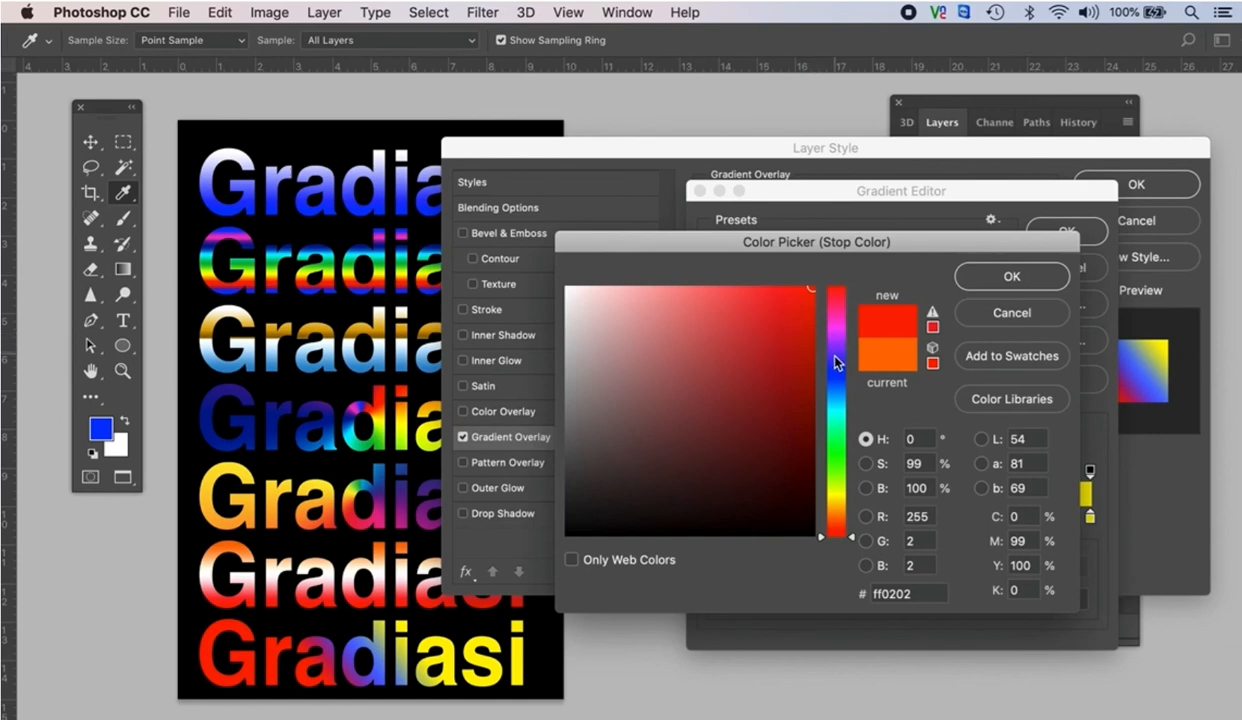
pyautogui.click(835, 448)
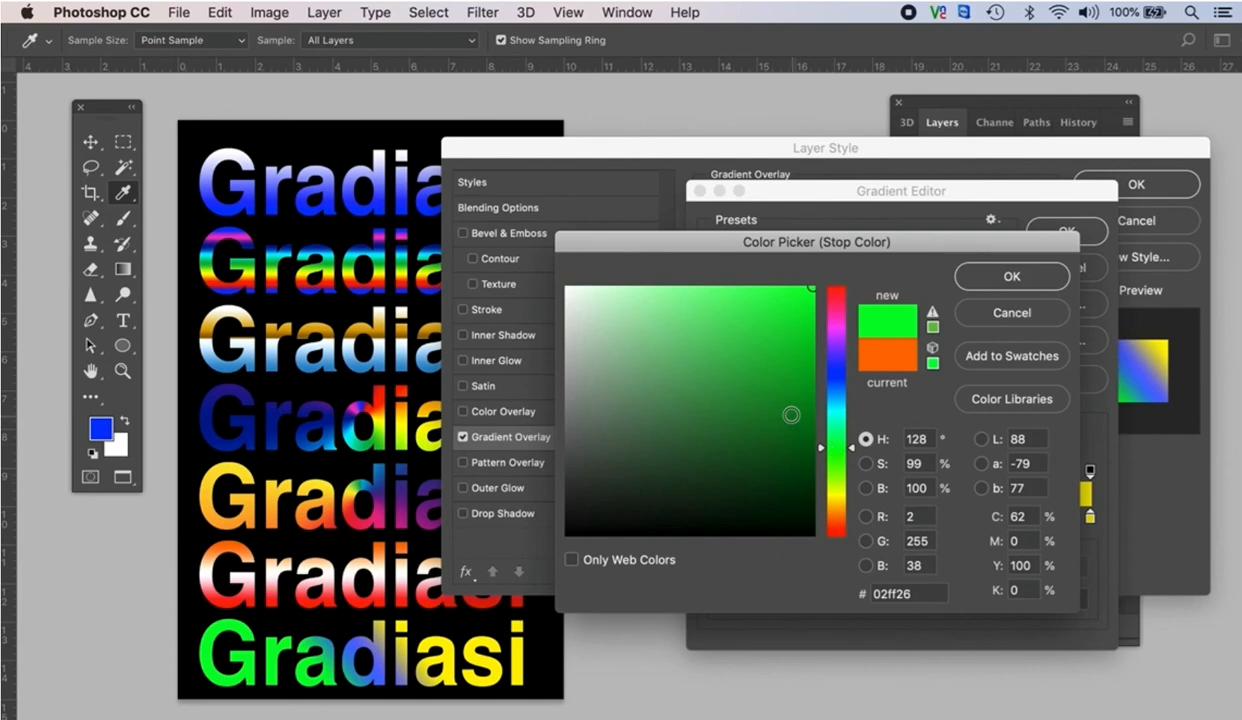
pyautogui.click(1012, 277)
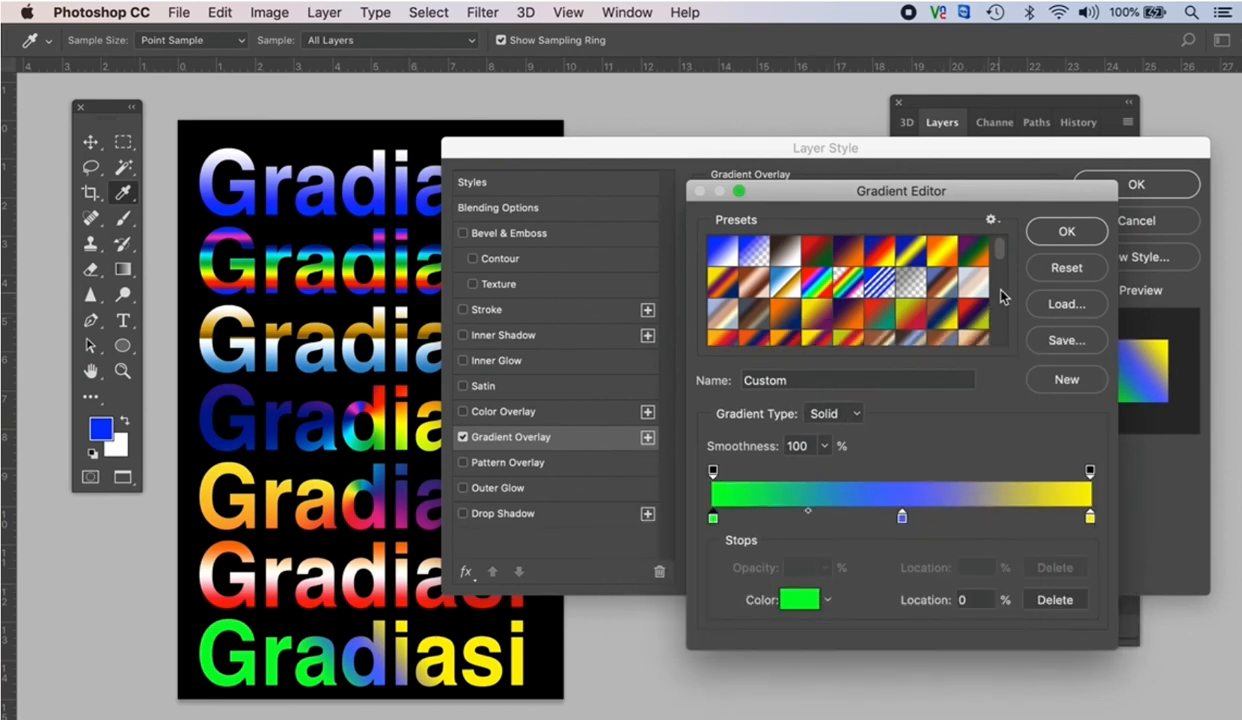
pyautogui.click(1064, 234)
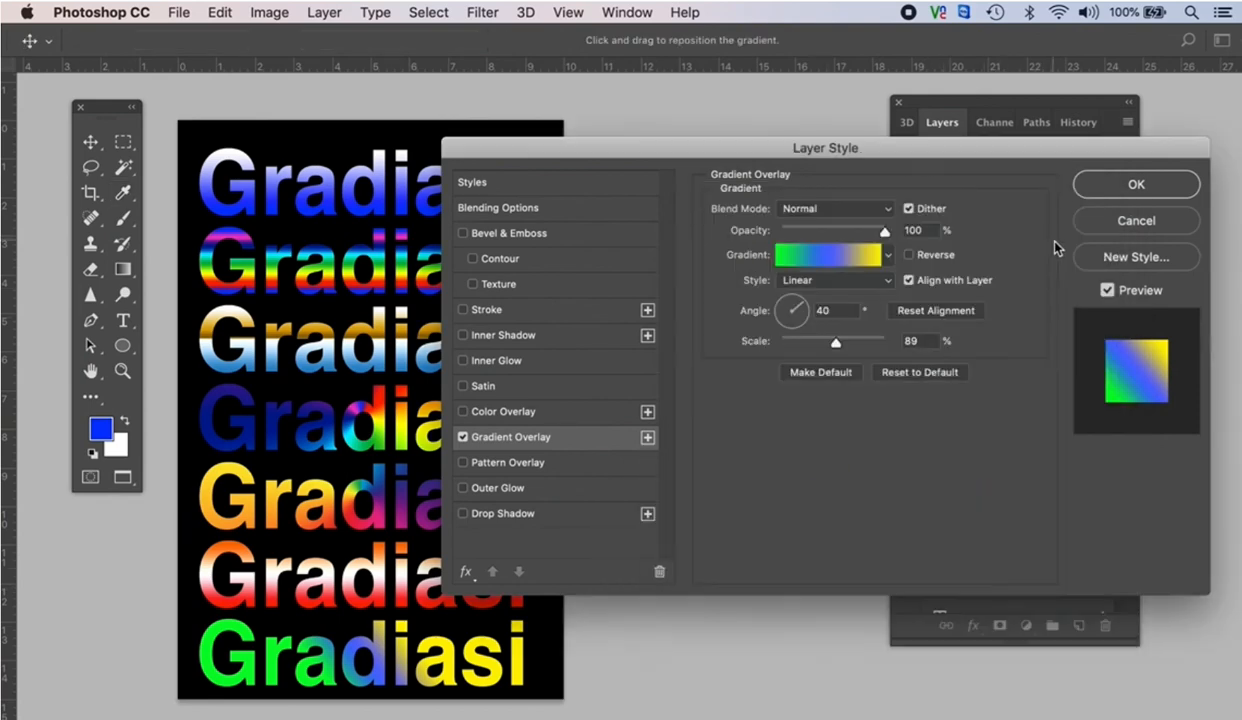
pyautogui.click(1133, 188)
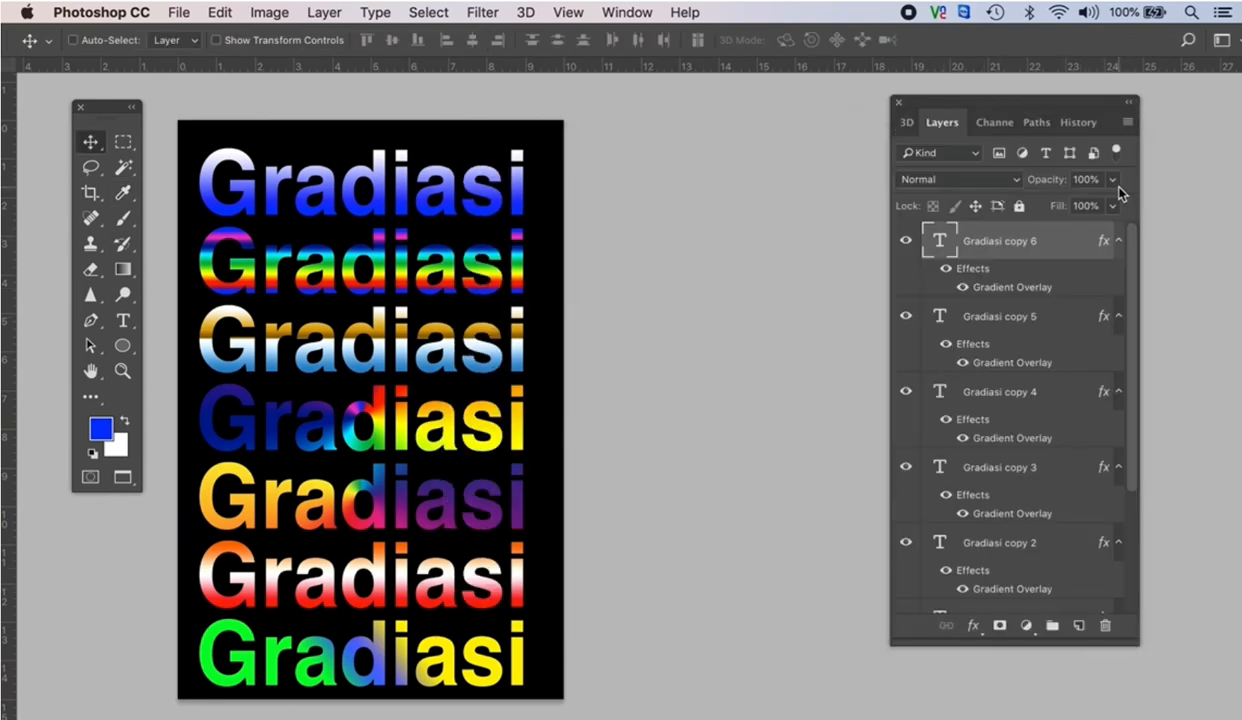